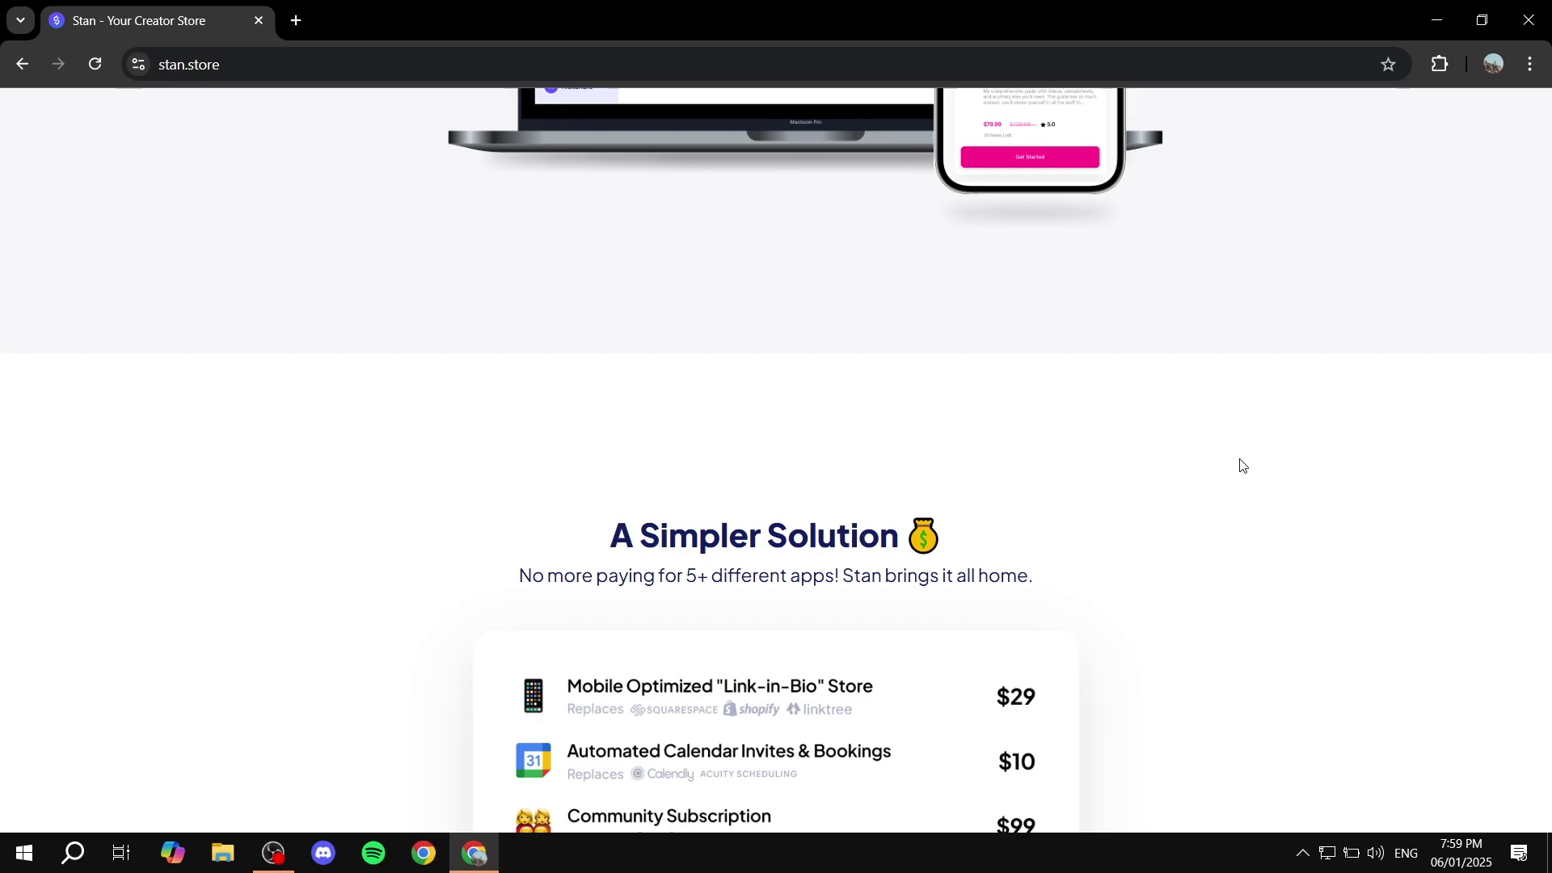
# Examine the "A Simpler Solution" feature and price comparison on the home page, down to the free trial offer.
pyautogui.scroll(-2, 1215, 472)
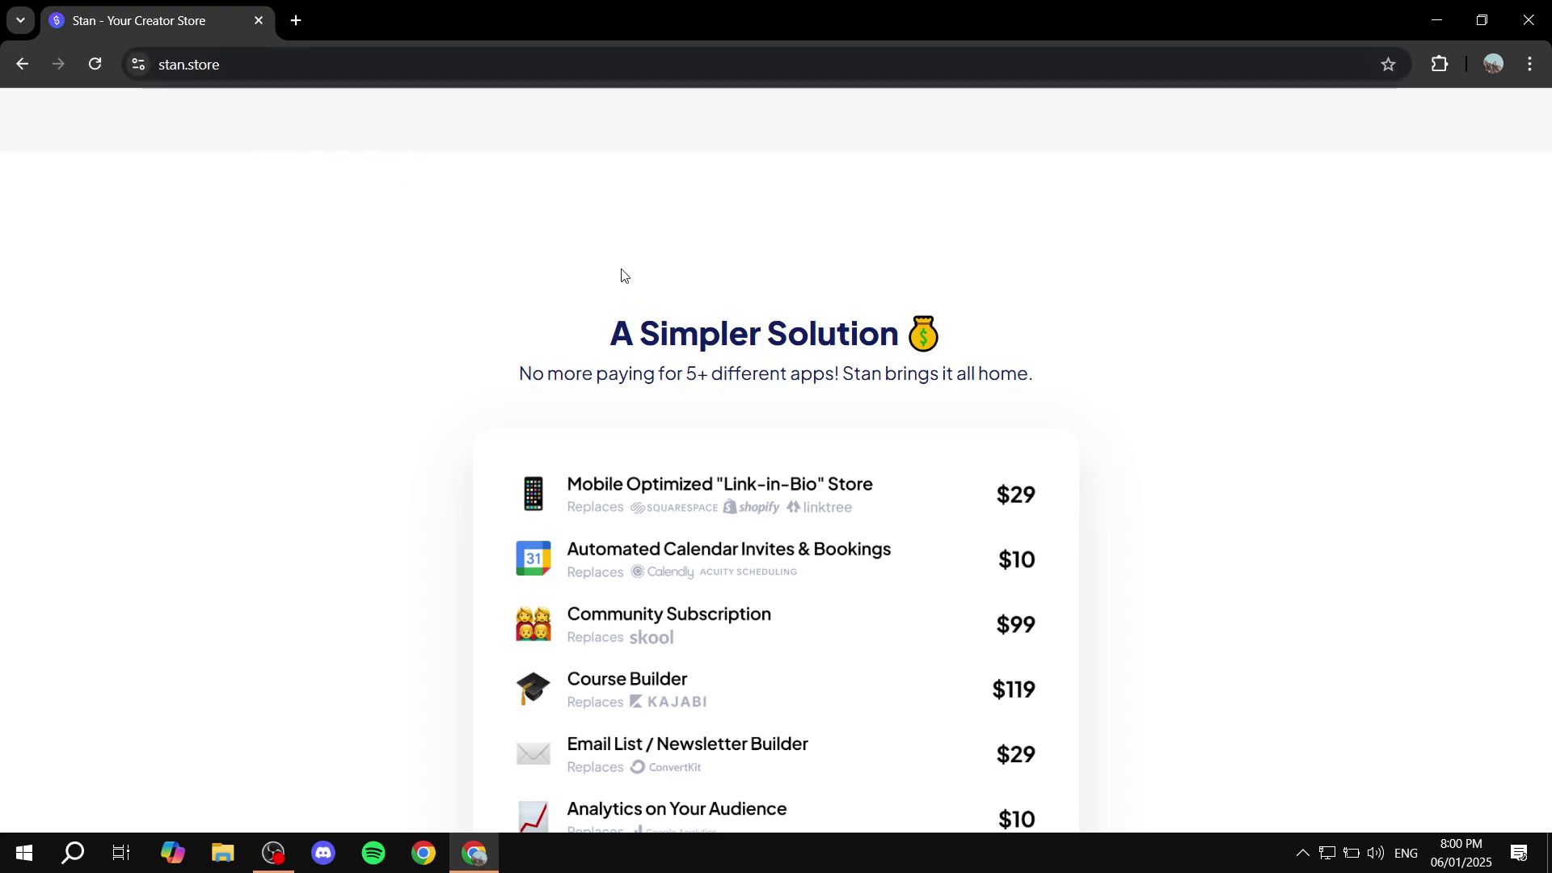
pyautogui.scroll(-2, 630, 271)
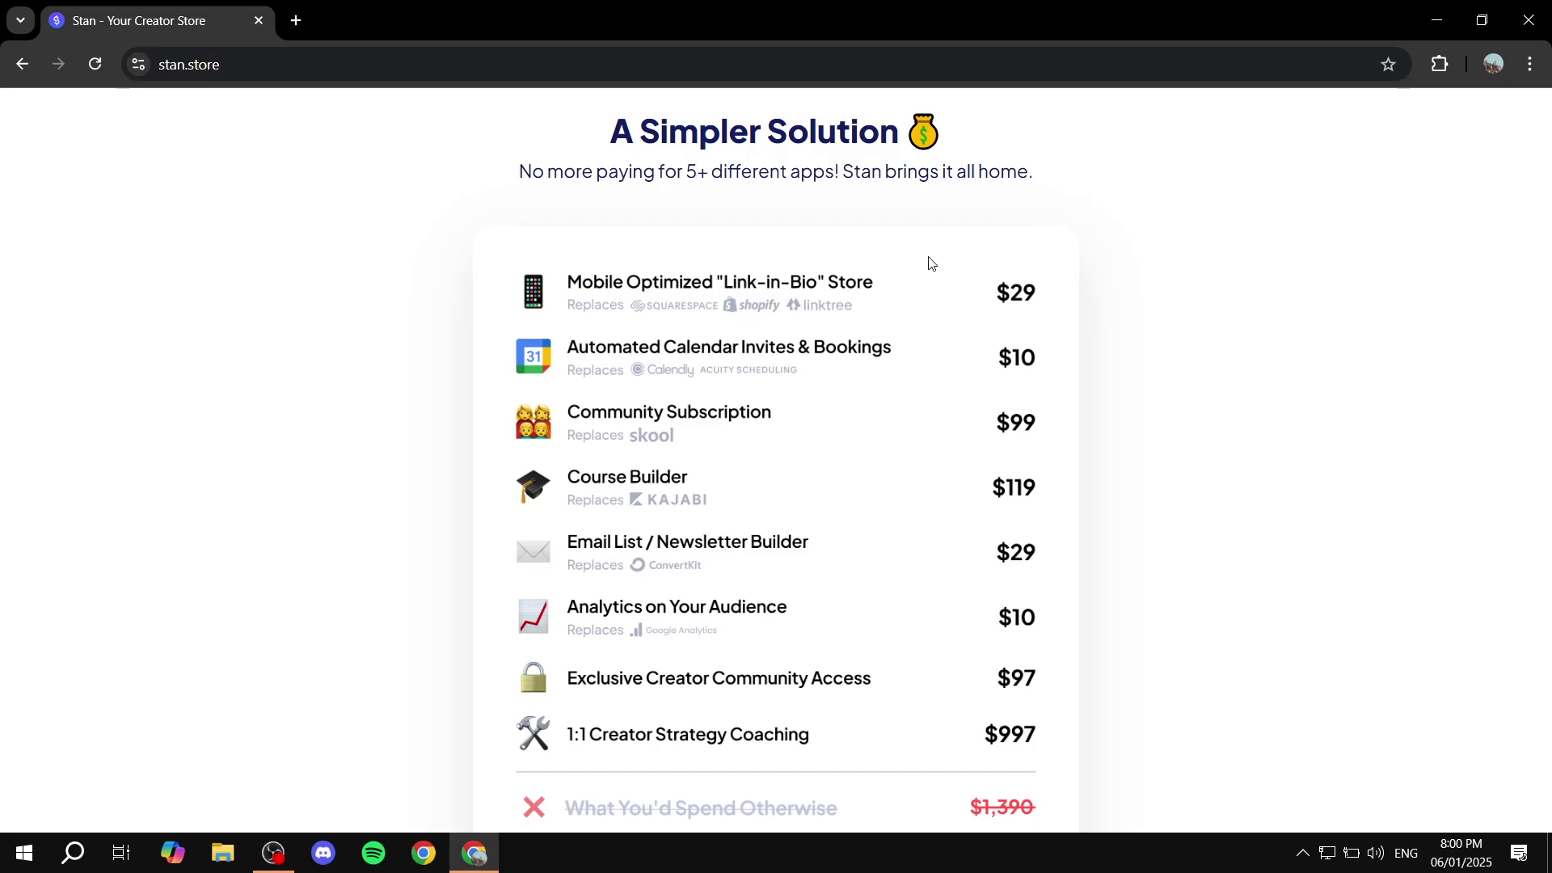
pyautogui.moveTo(603, 136); pyautogui.dragTo(1033, 121)
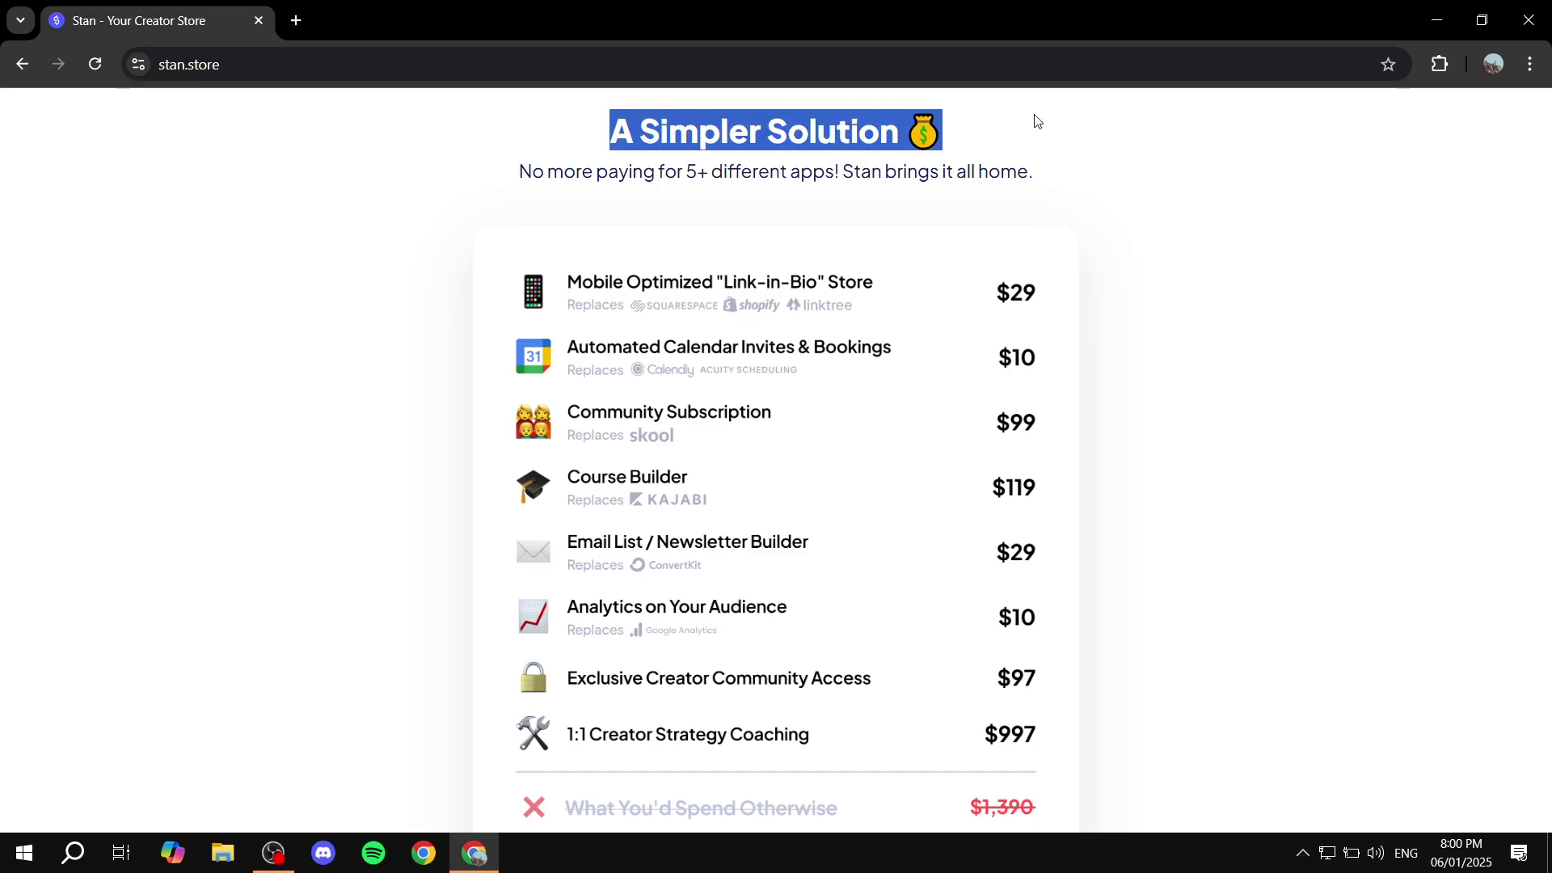
pyautogui.click(1026, 123)
pyautogui.moveTo(477, 184); pyautogui.dragTo(1157, 162)
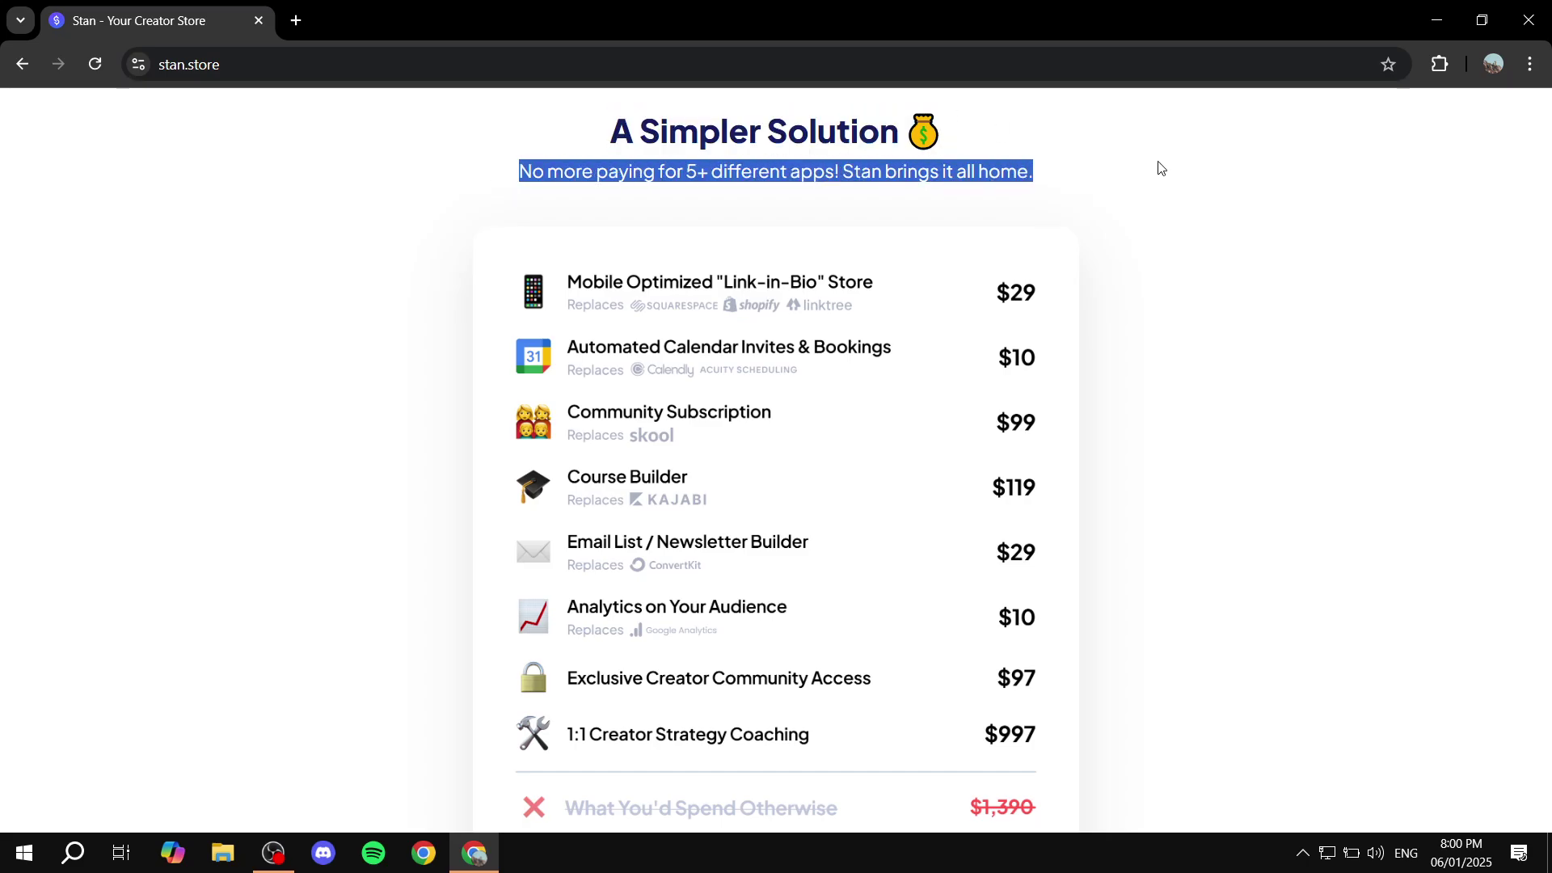
pyautogui.click(1051, 193)
pyautogui.moveTo(890, 179); pyautogui.dragTo(1087, 166)
pyautogui.click(1087, 167)
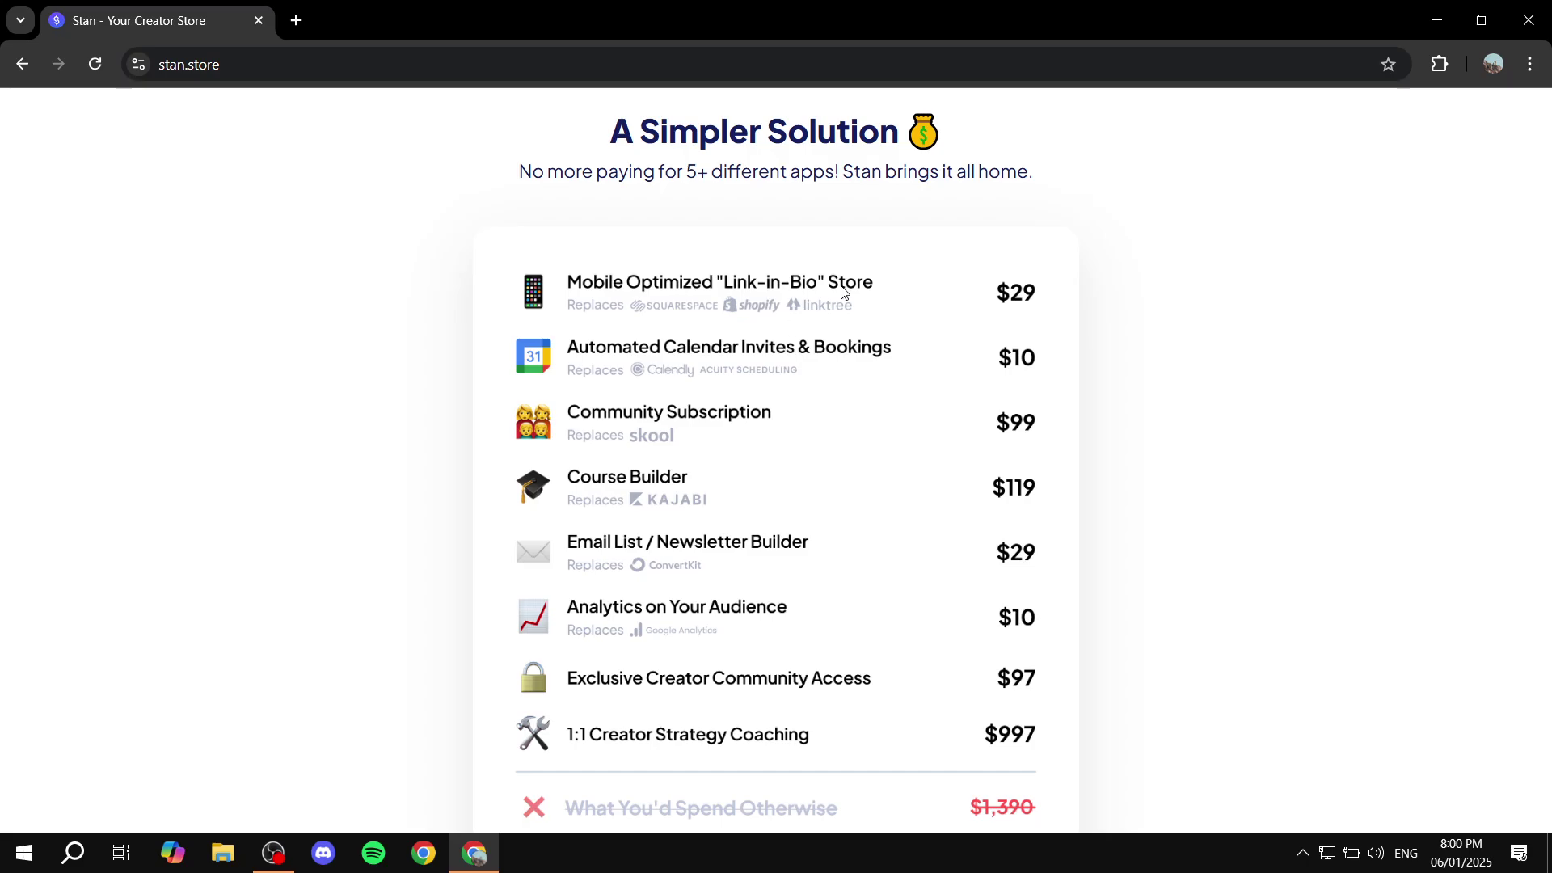
pyautogui.scroll(-1, 731, 298)
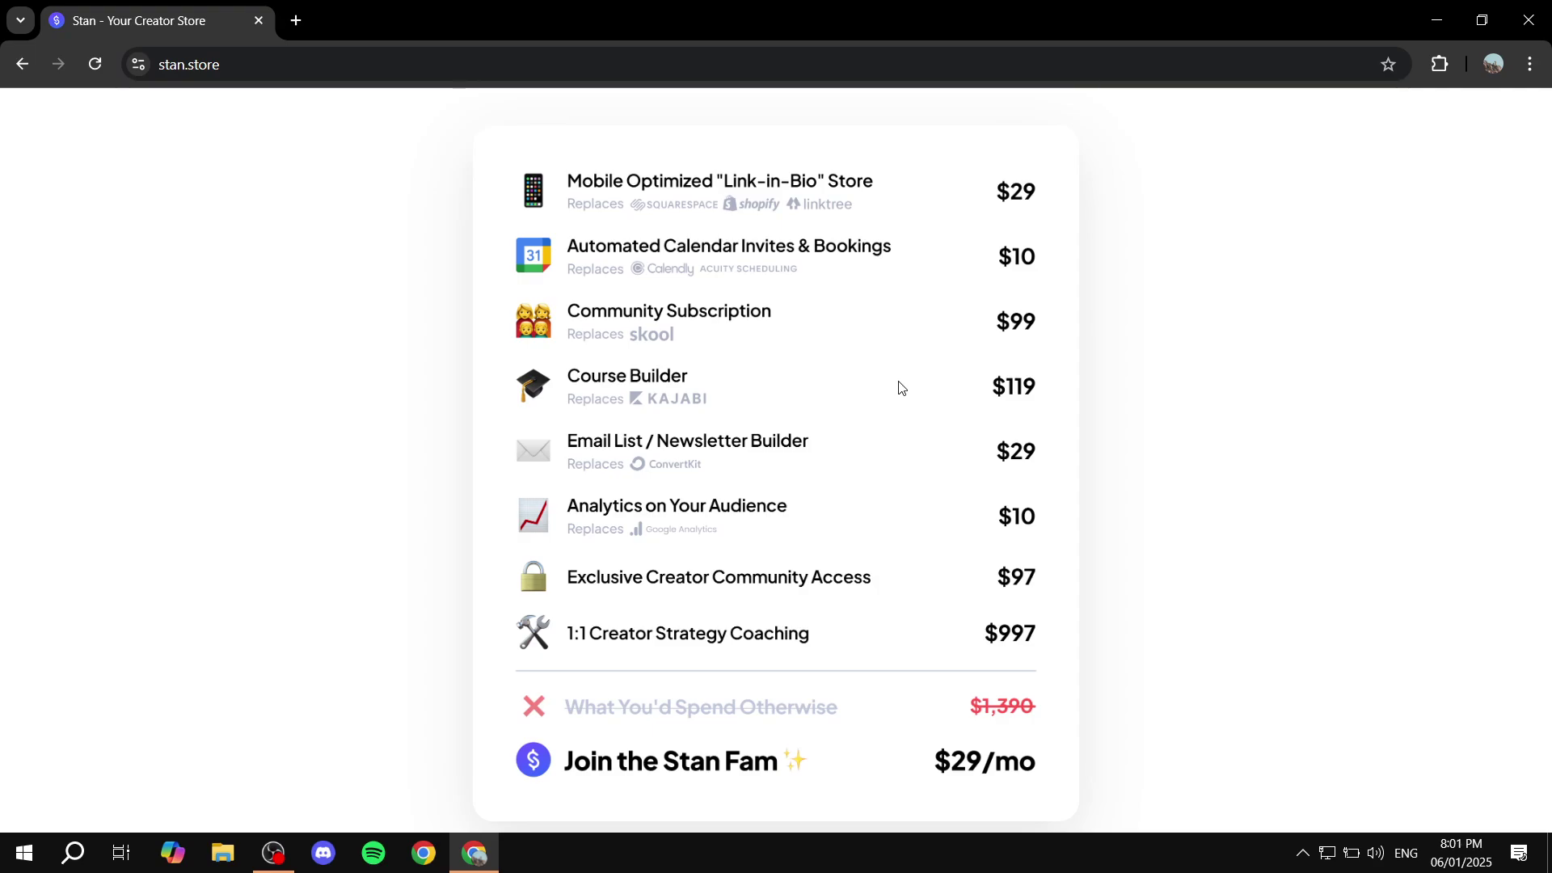
pyautogui.scroll(-3, 899, 388)
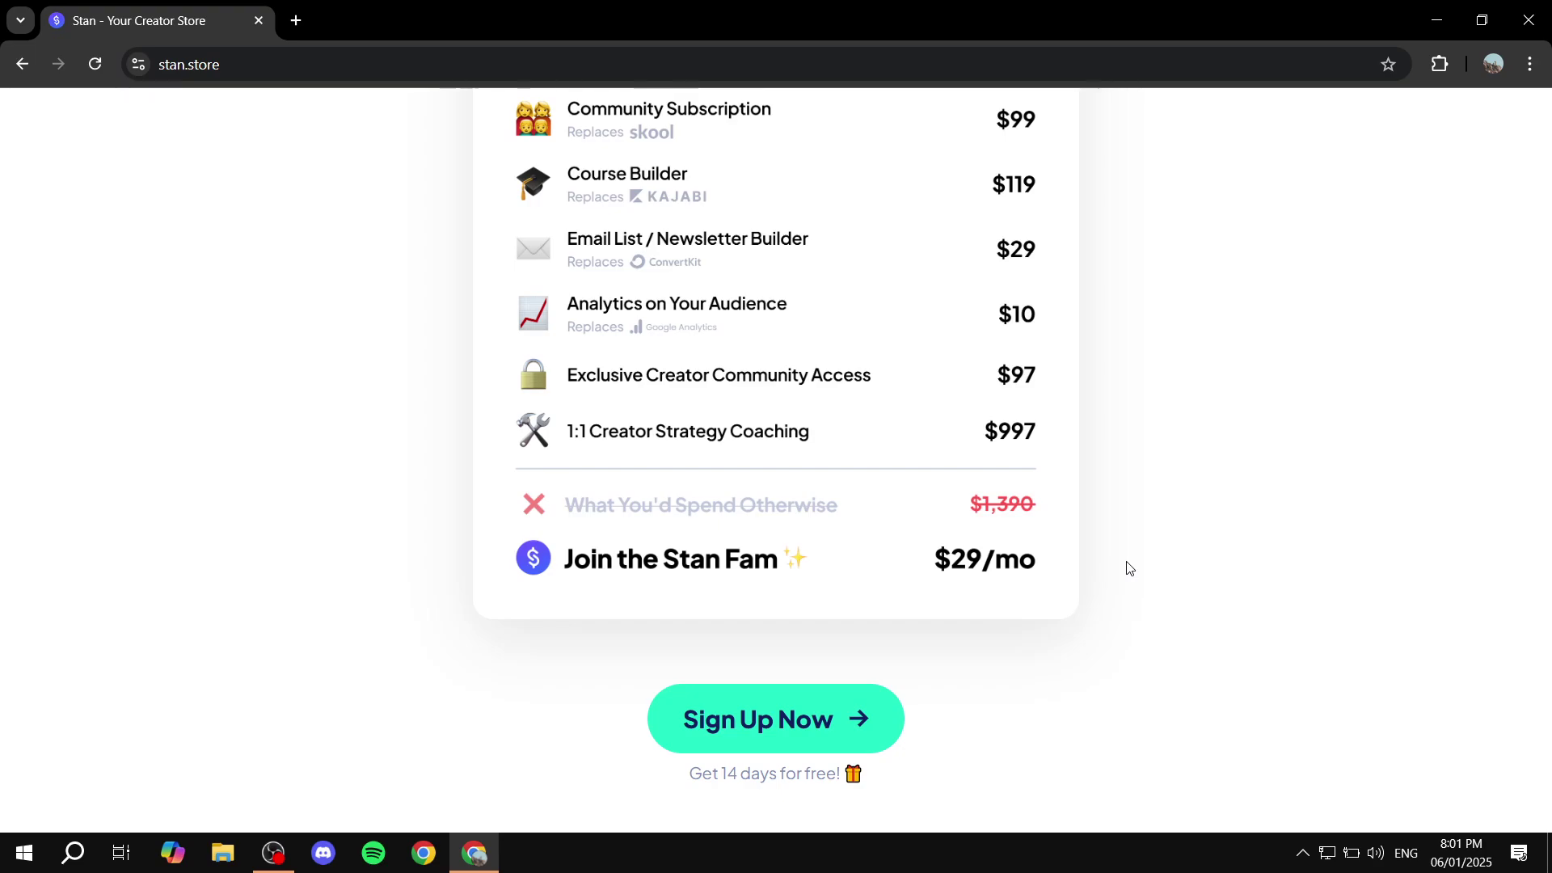
pyautogui.moveTo(669, 774); pyautogui.dragTo(894, 775)
pyautogui.click(1025, 734)
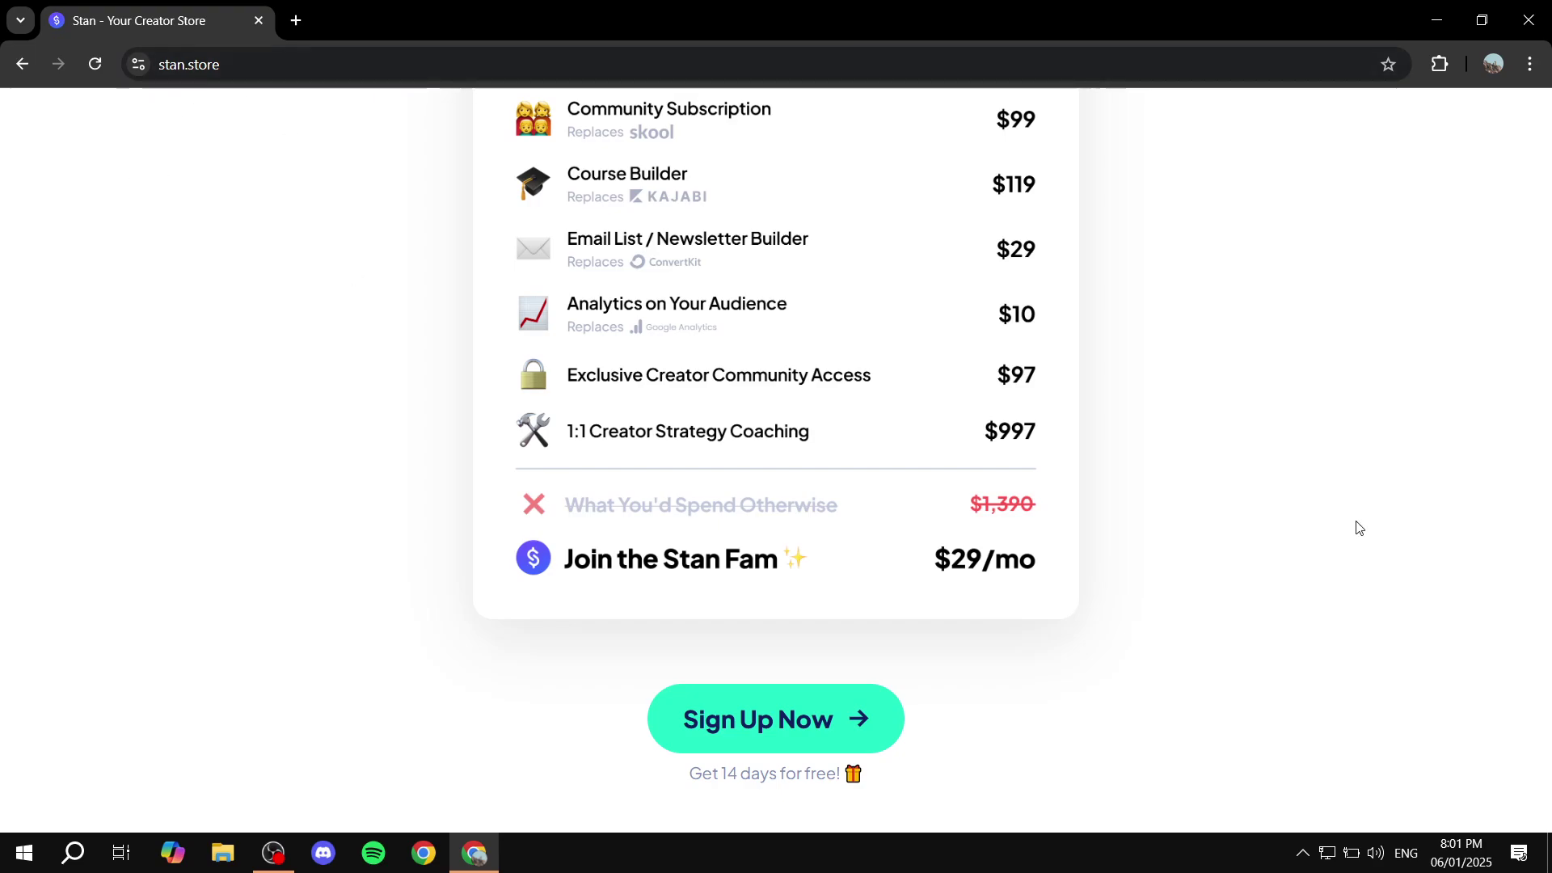
# Start the sign-up from the pricing section and review the annual and monthly plans and the credit card payment section.
pyautogui.scroll(-1, 712, 634)
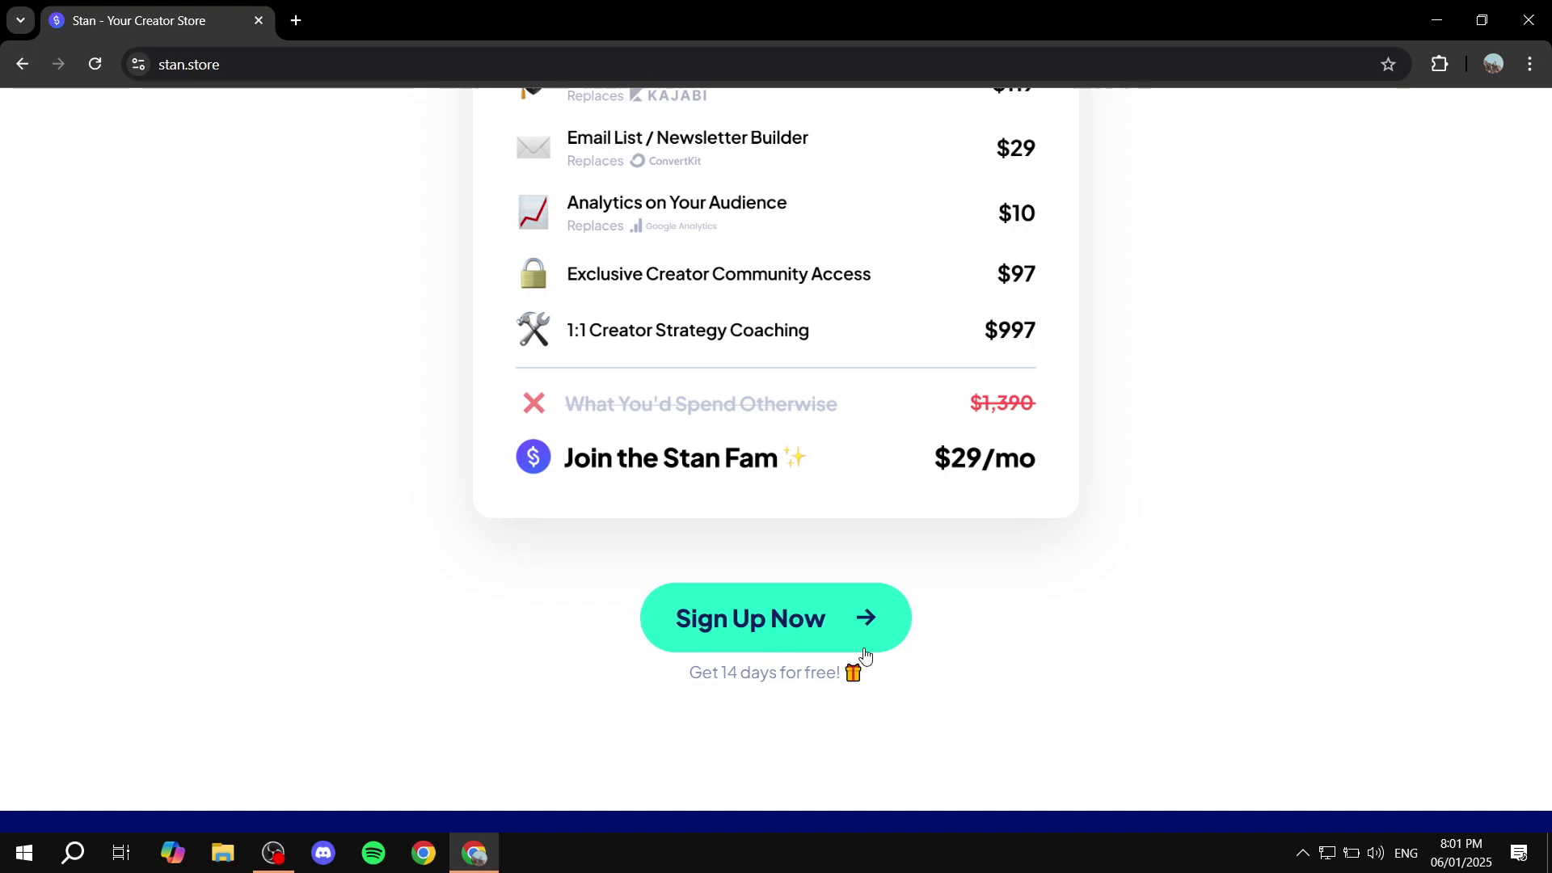
pyautogui.click(762, 626)
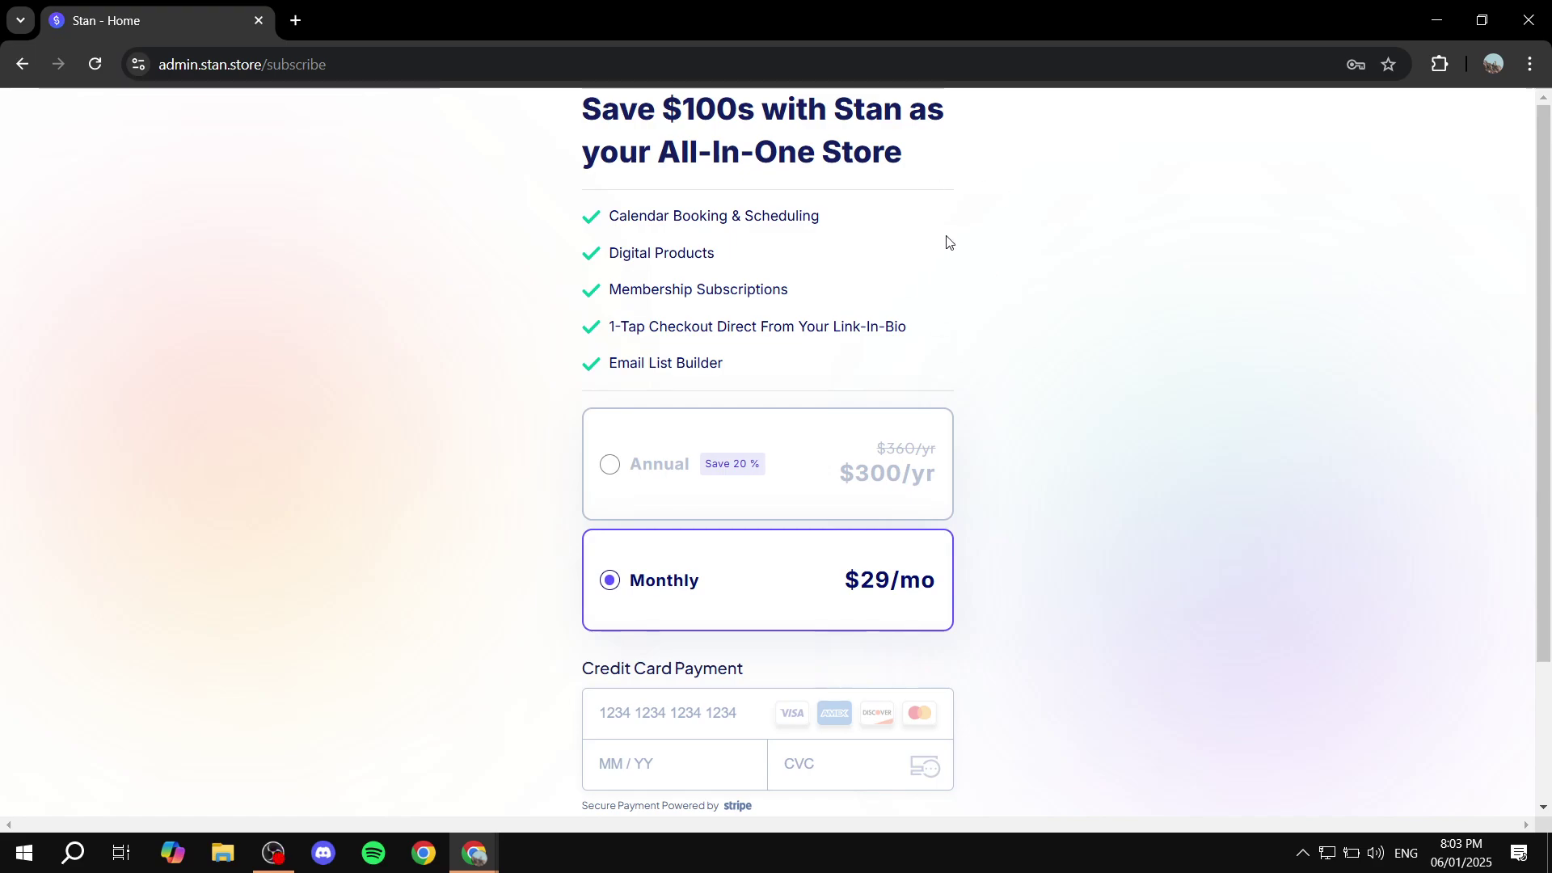
pyautogui.scroll(-1, 828, 489)
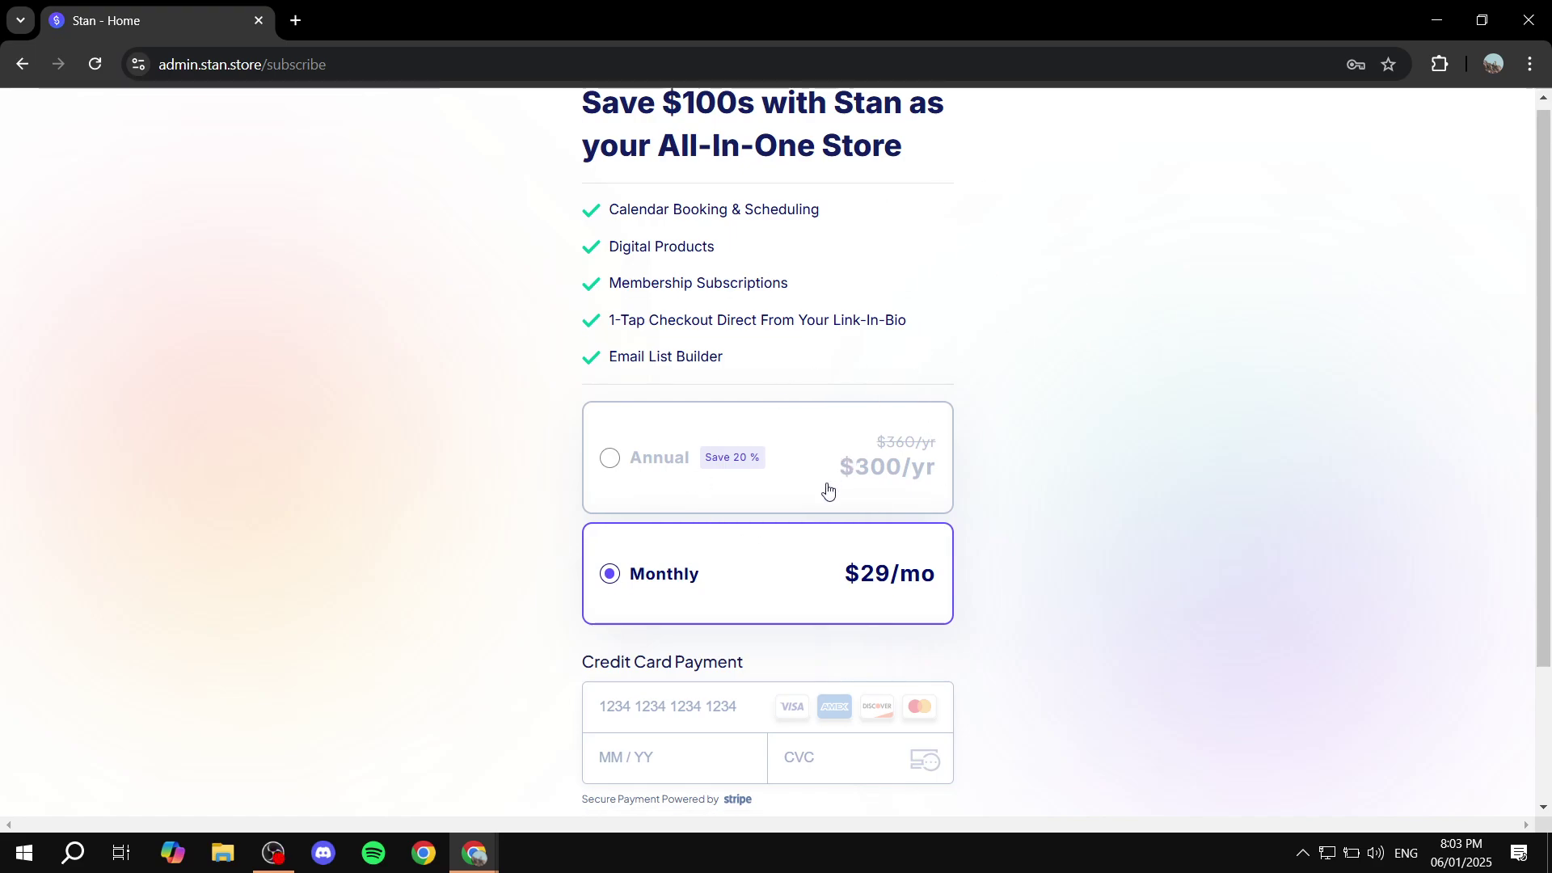
pyautogui.scroll(-2, 828, 489)
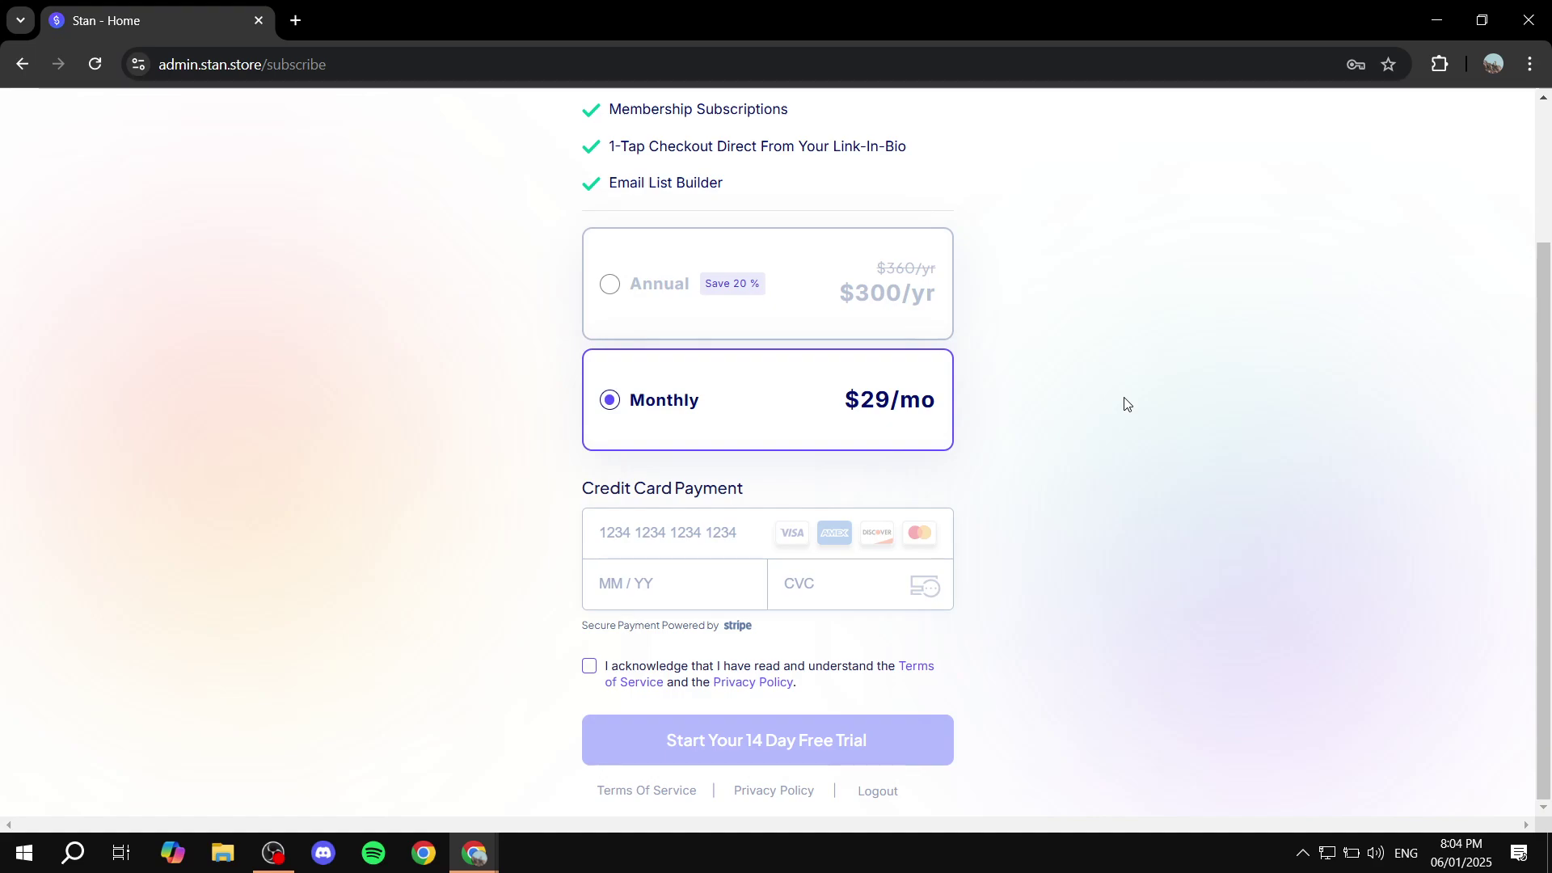
pyautogui.moveTo(584, 490); pyautogui.dragTo(845, 483)
pyautogui.click(845, 482)
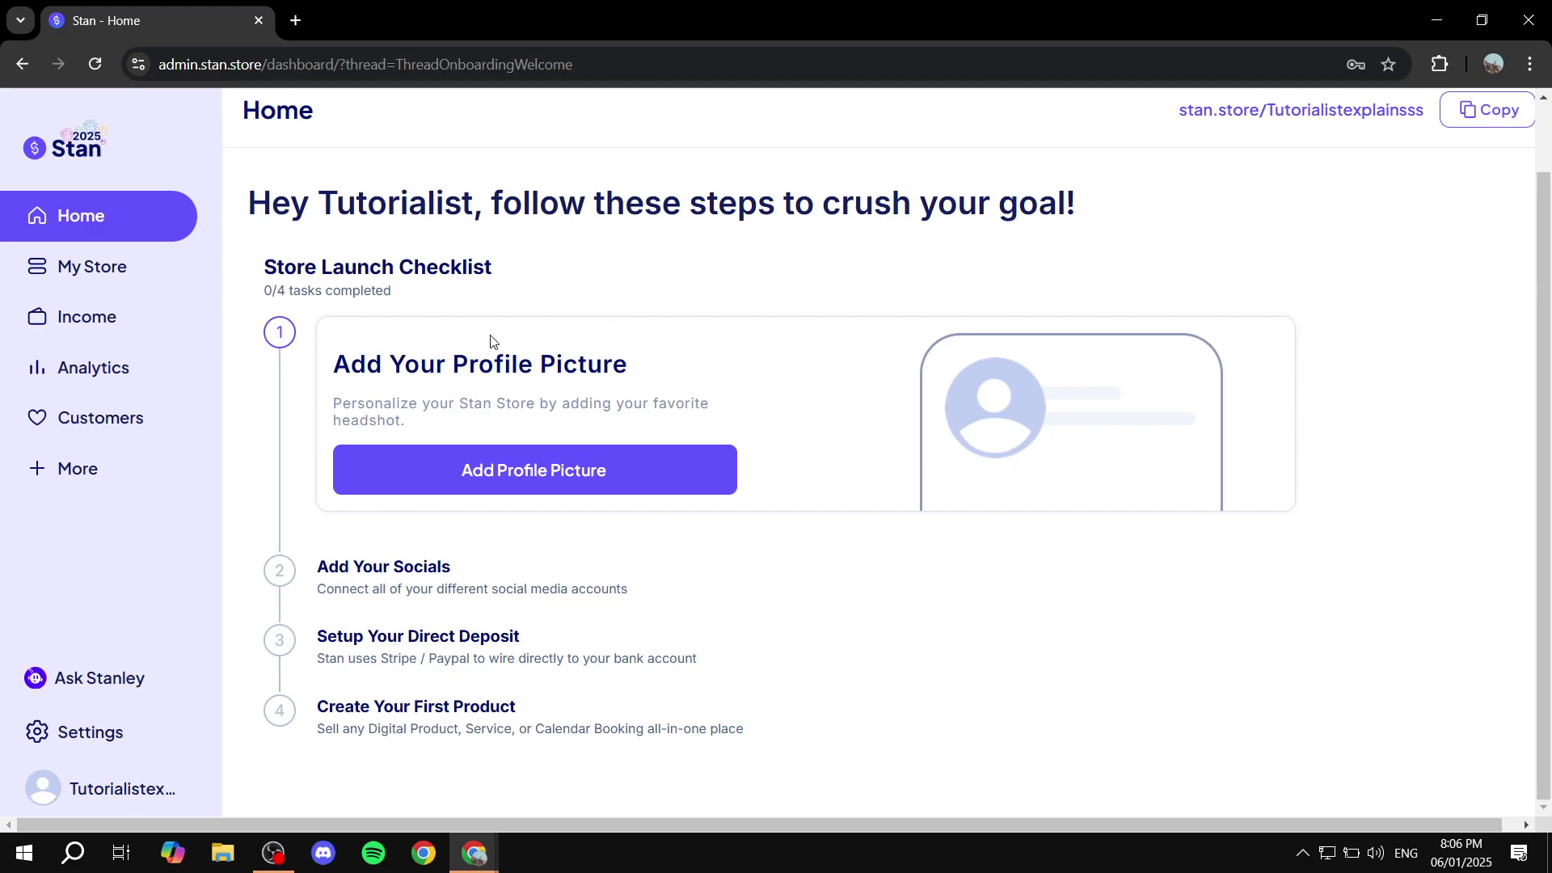
# Upload Tutorial WBG.png from the Explainer Media folder for the Add Your Profile Picture task.
pyautogui.moveTo(325, 369); pyautogui.dragTo(690, 362)
pyautogui.click(688, 363)
pyautogui.click(537, 485)
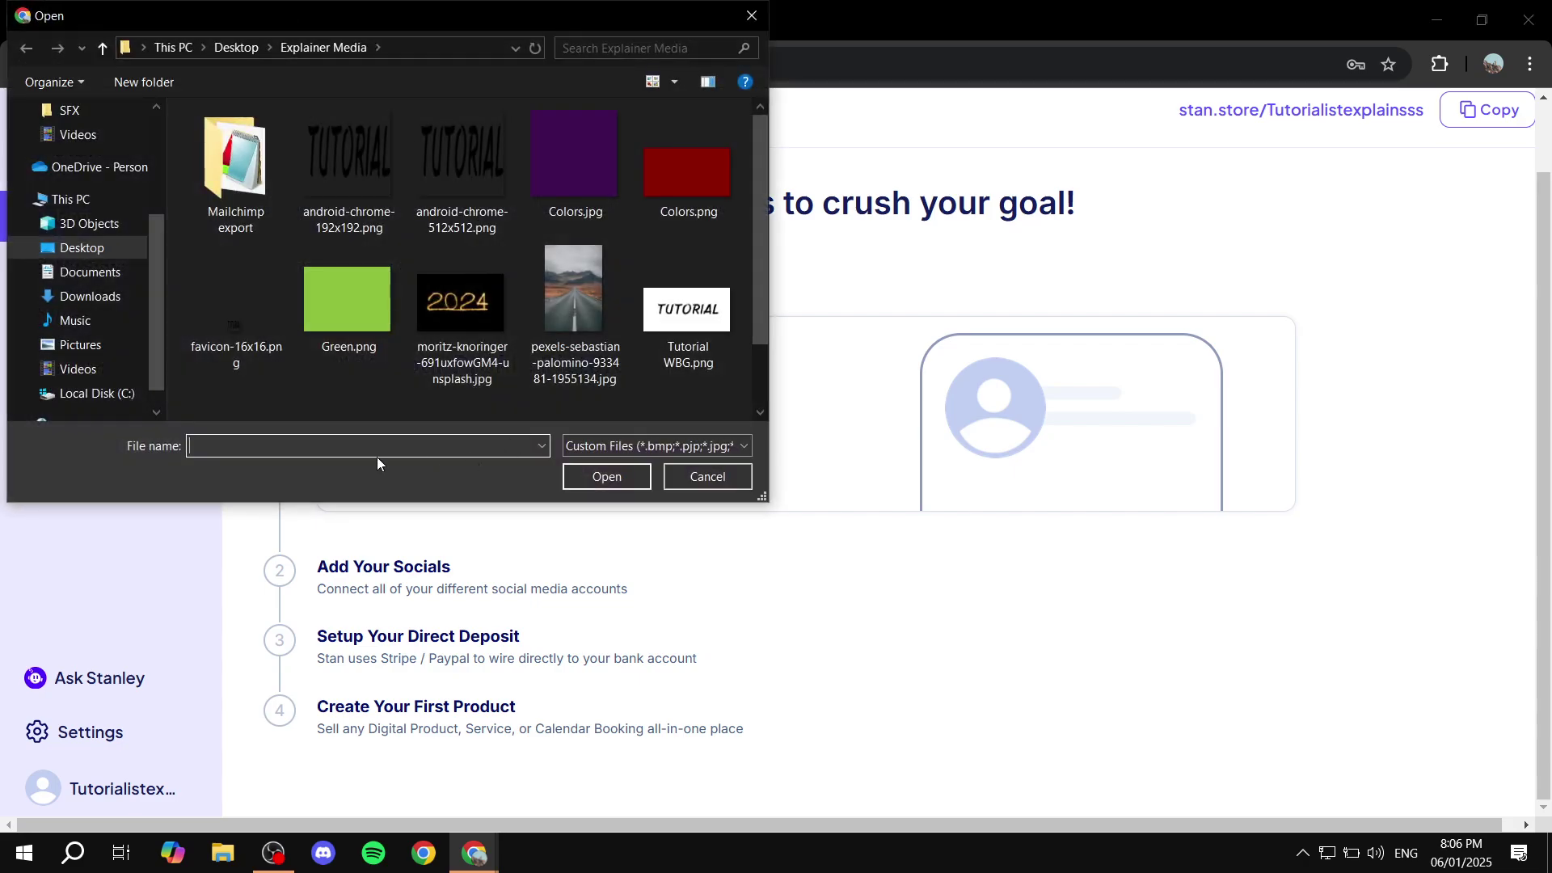
pyautogui.scroll(-1, 604, 239)
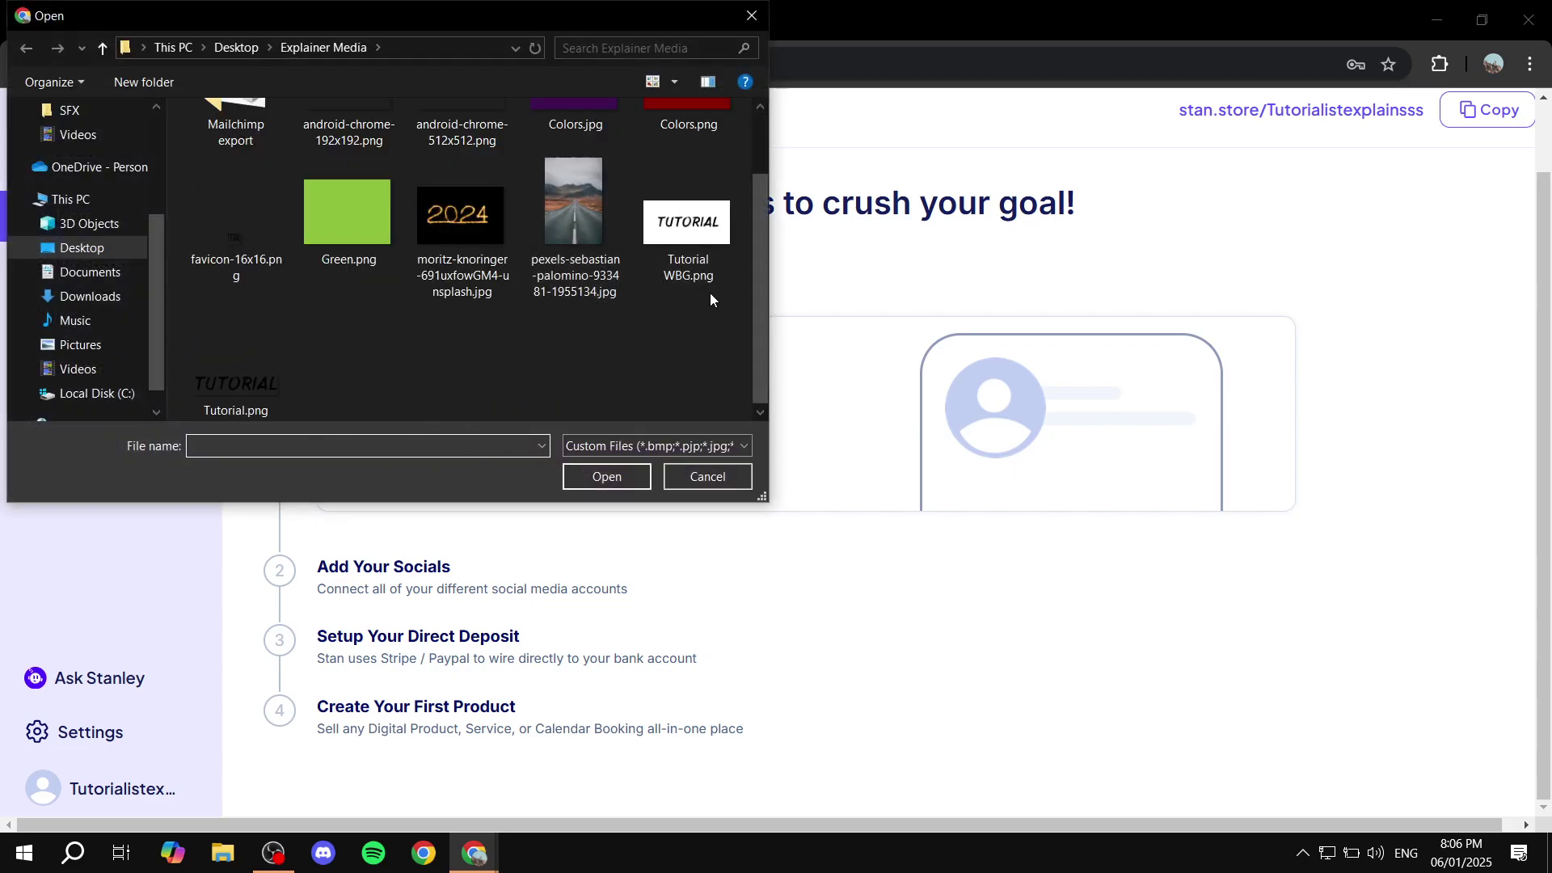
pyautogui.doubleClick(693, 235)
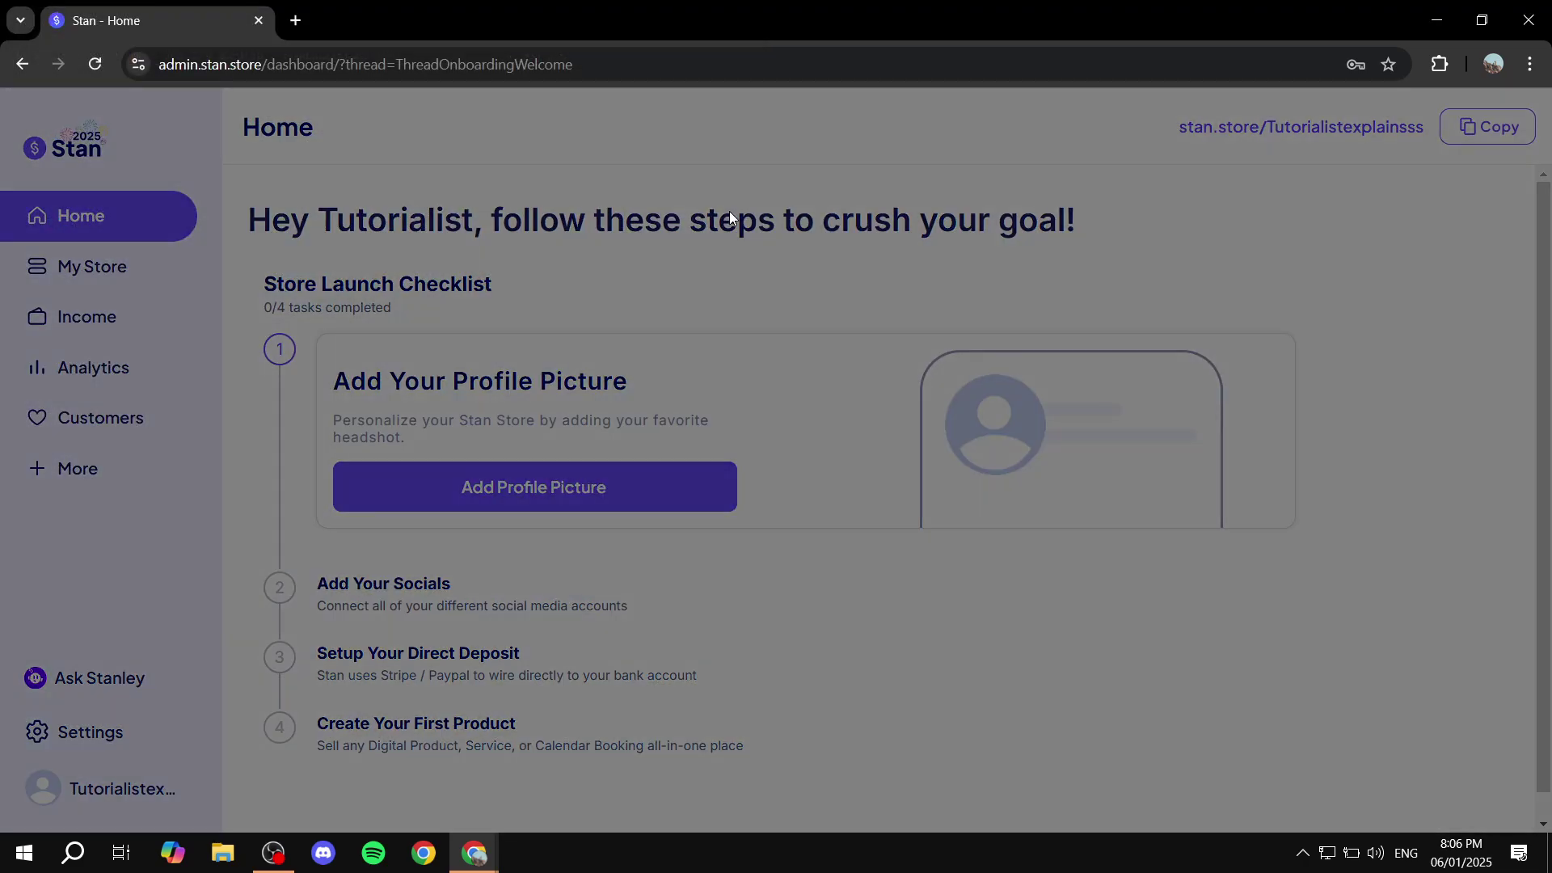
# Crop the uploaded image to a square around the first letters of the word TUTORIAL and confirm it as the profile picture.
pyautogui.moveTo(790, 434); pyautogui.dragTo(747, 434)
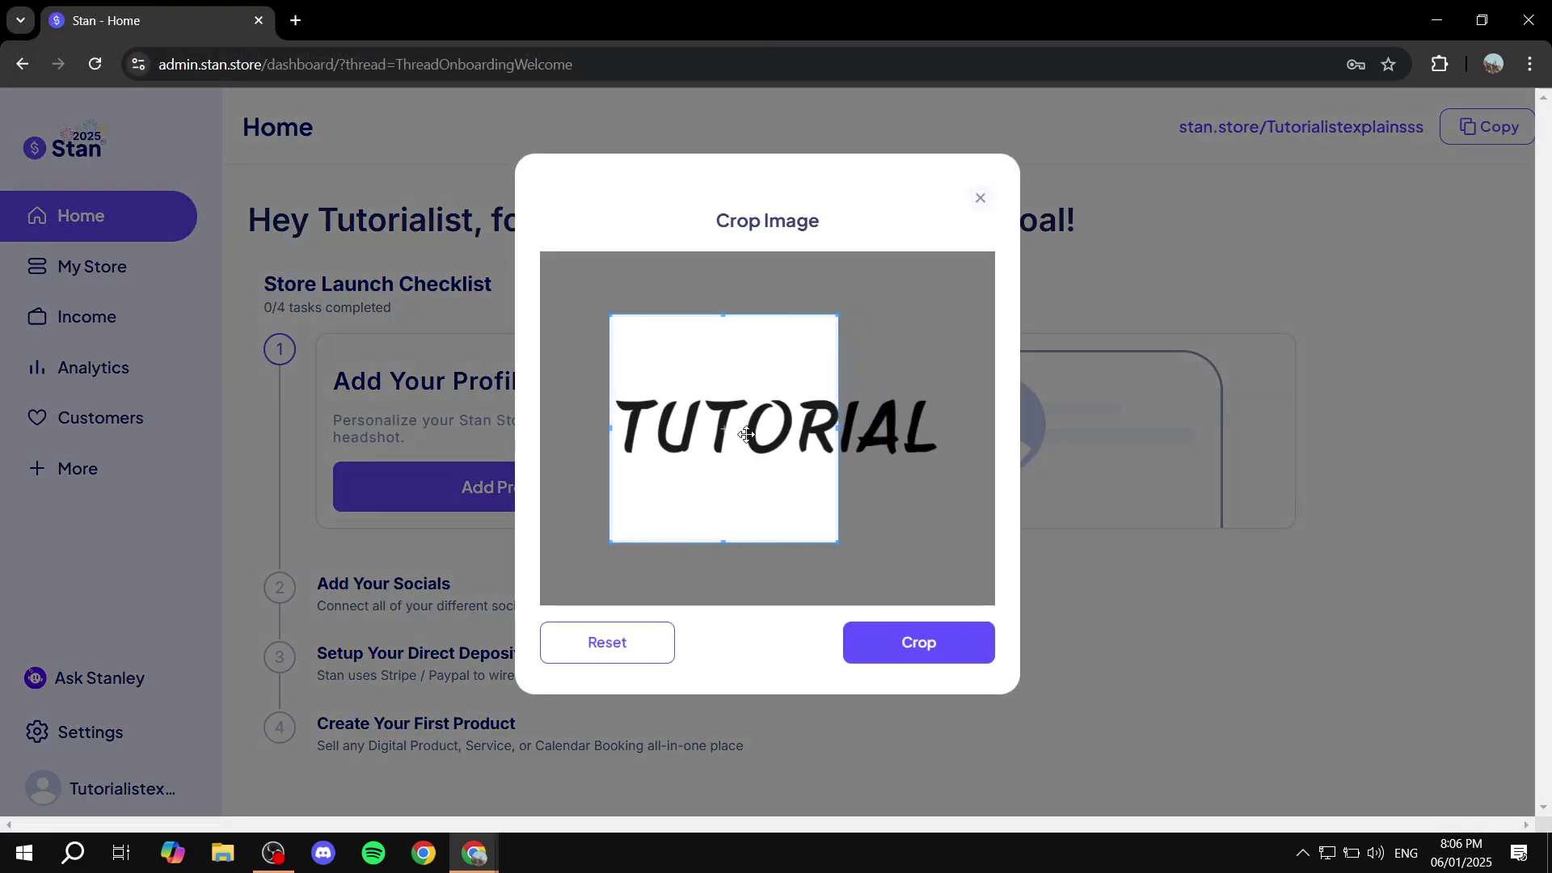
pyautogui.click(924, 644)
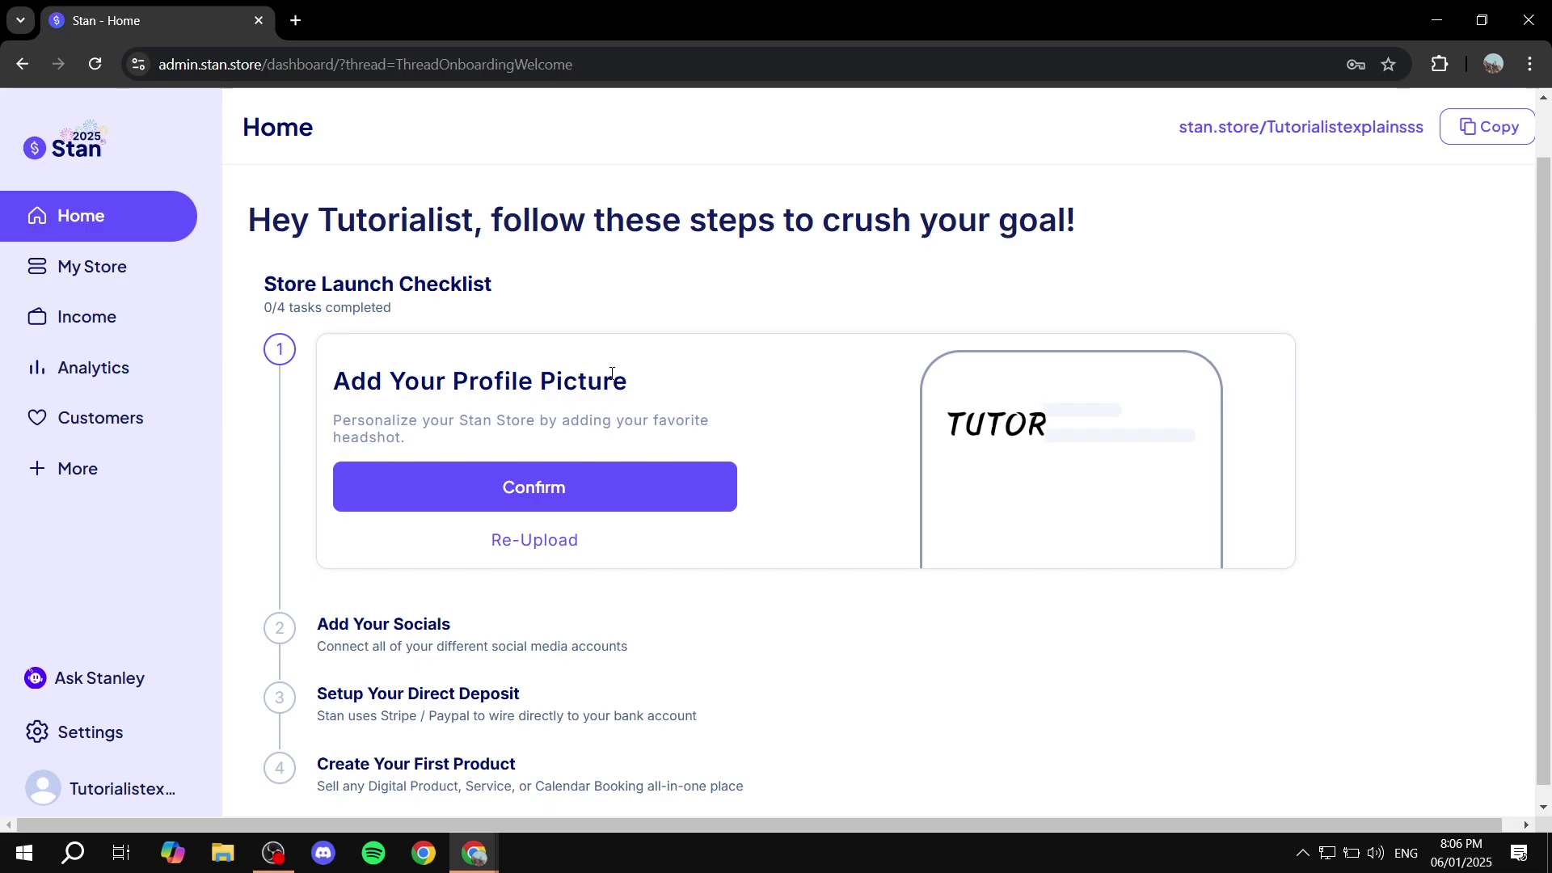
pyautogui.click(554, 497)
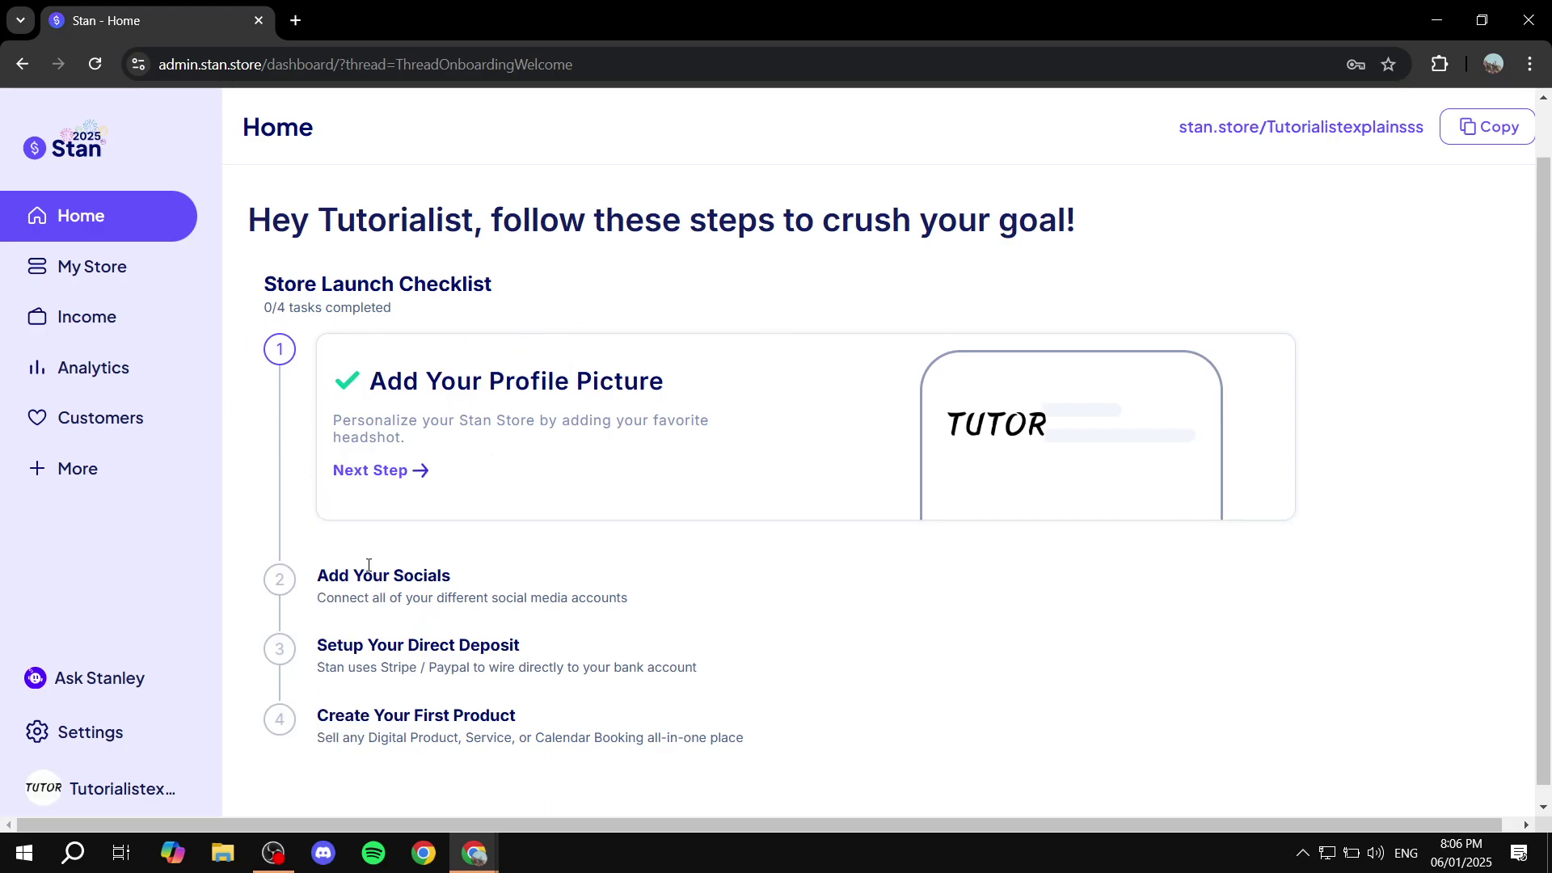
# Advance the launch checklist to Add Your Socials and open the social links form with the additional networks expanded.
pyautogui.click(385, 482)
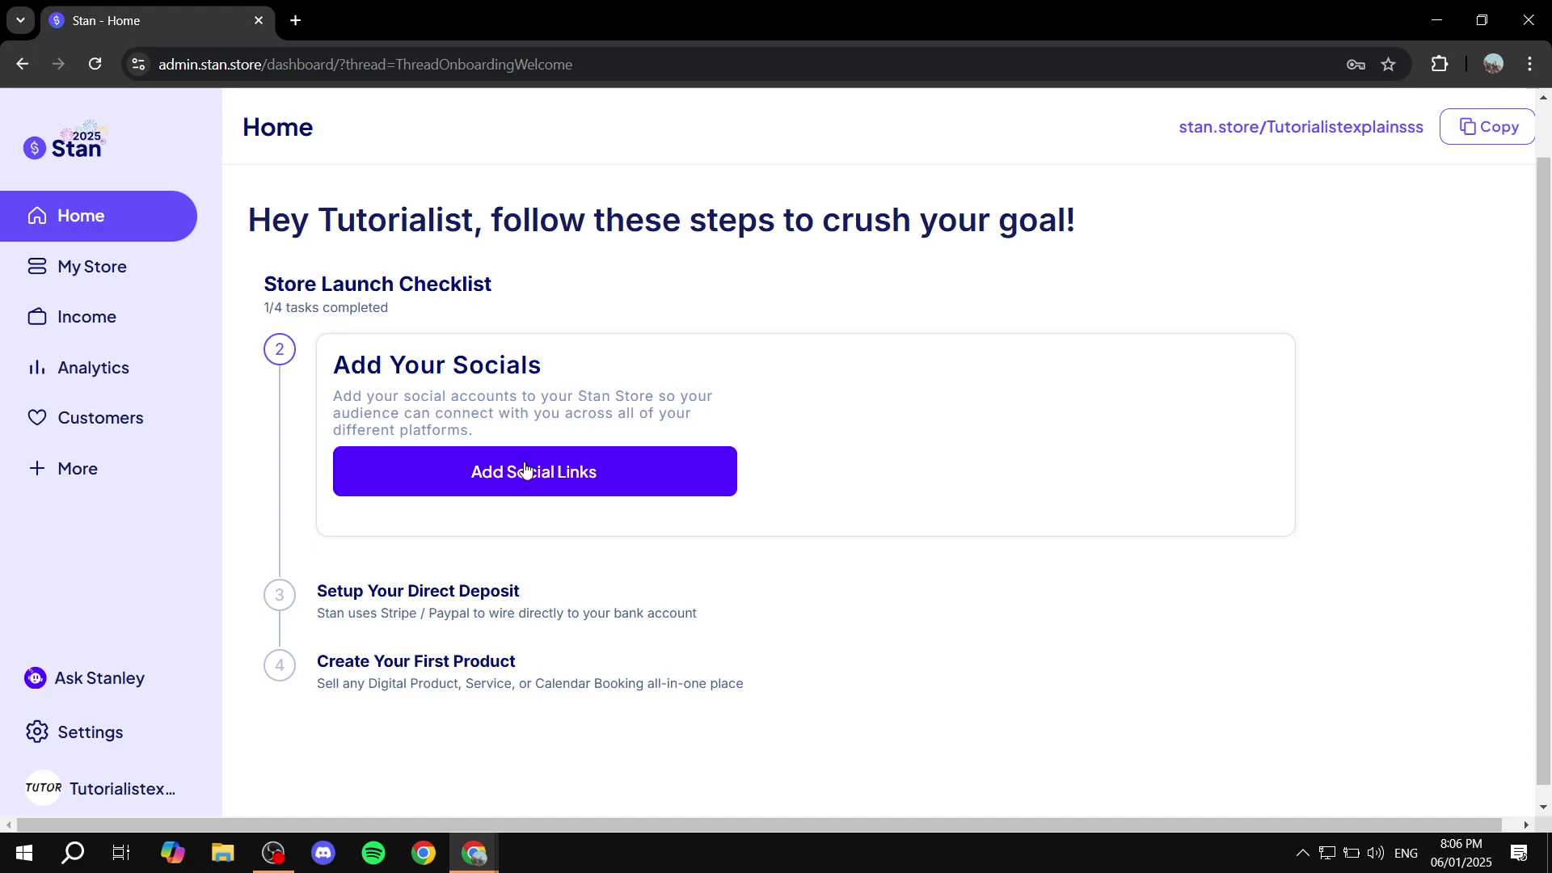
pyautogui.moveTo(338, 370); pyautogui.dragTo(592, 367)
pyautogui.click(593, 367)
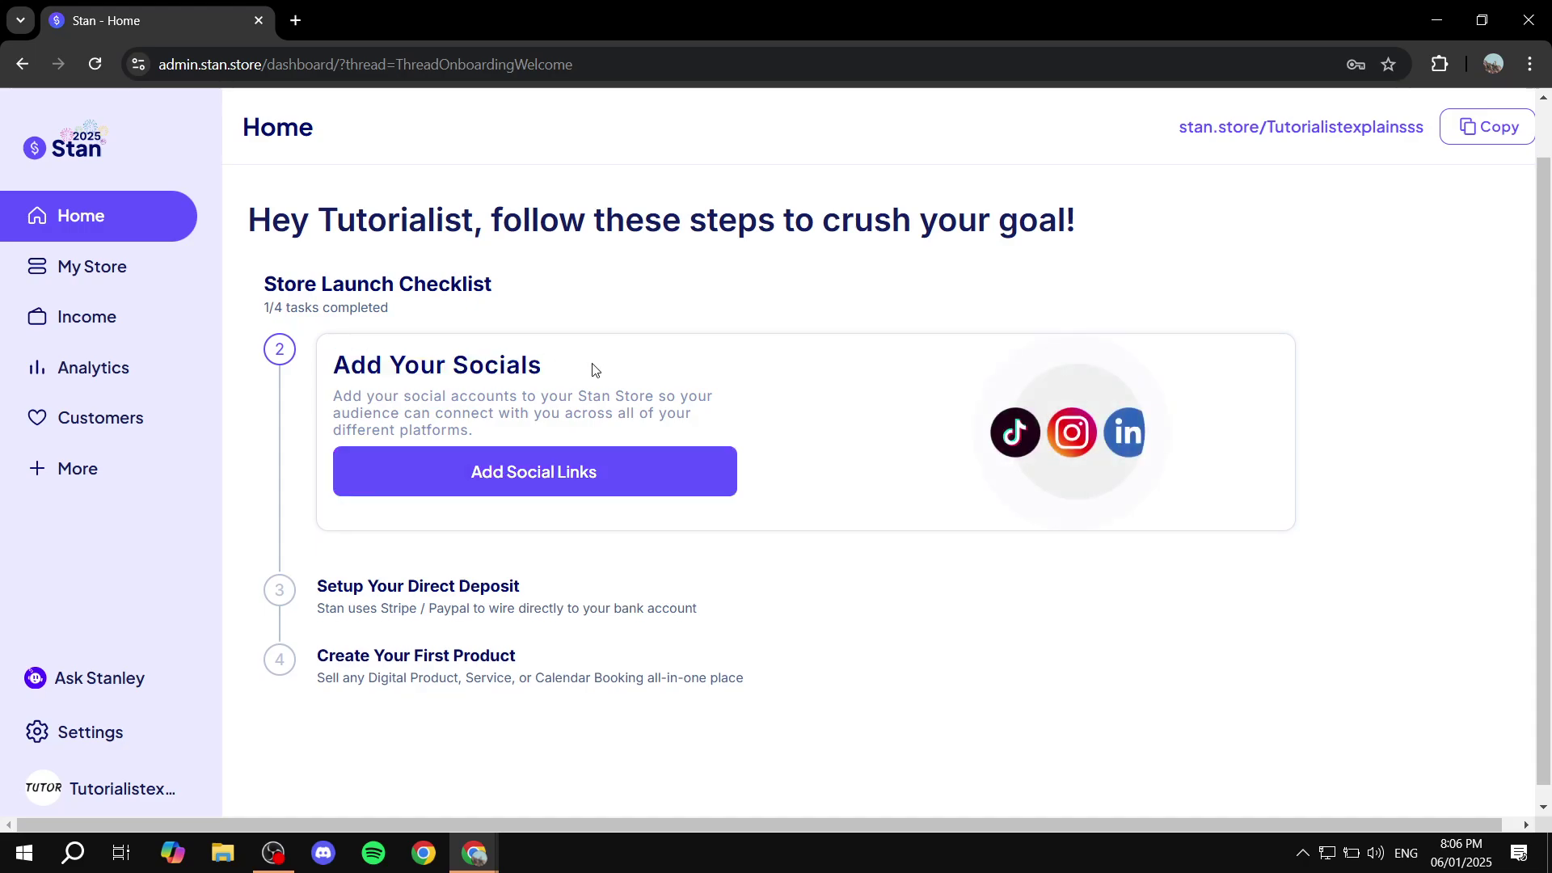
pyautogui.click(611, 485)
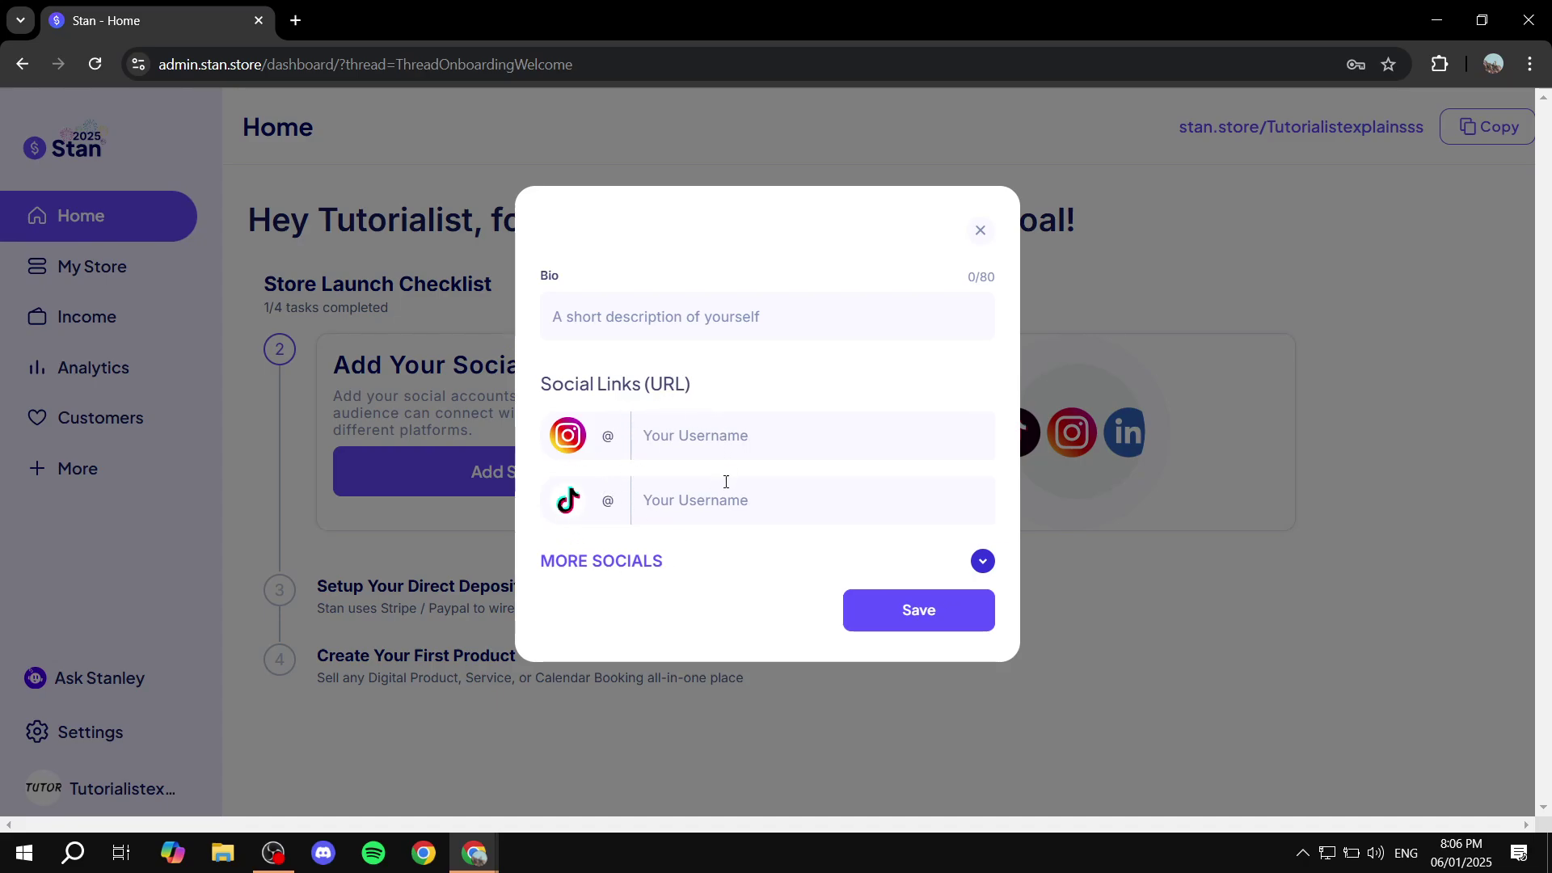
pyautogui.click(616, 562)
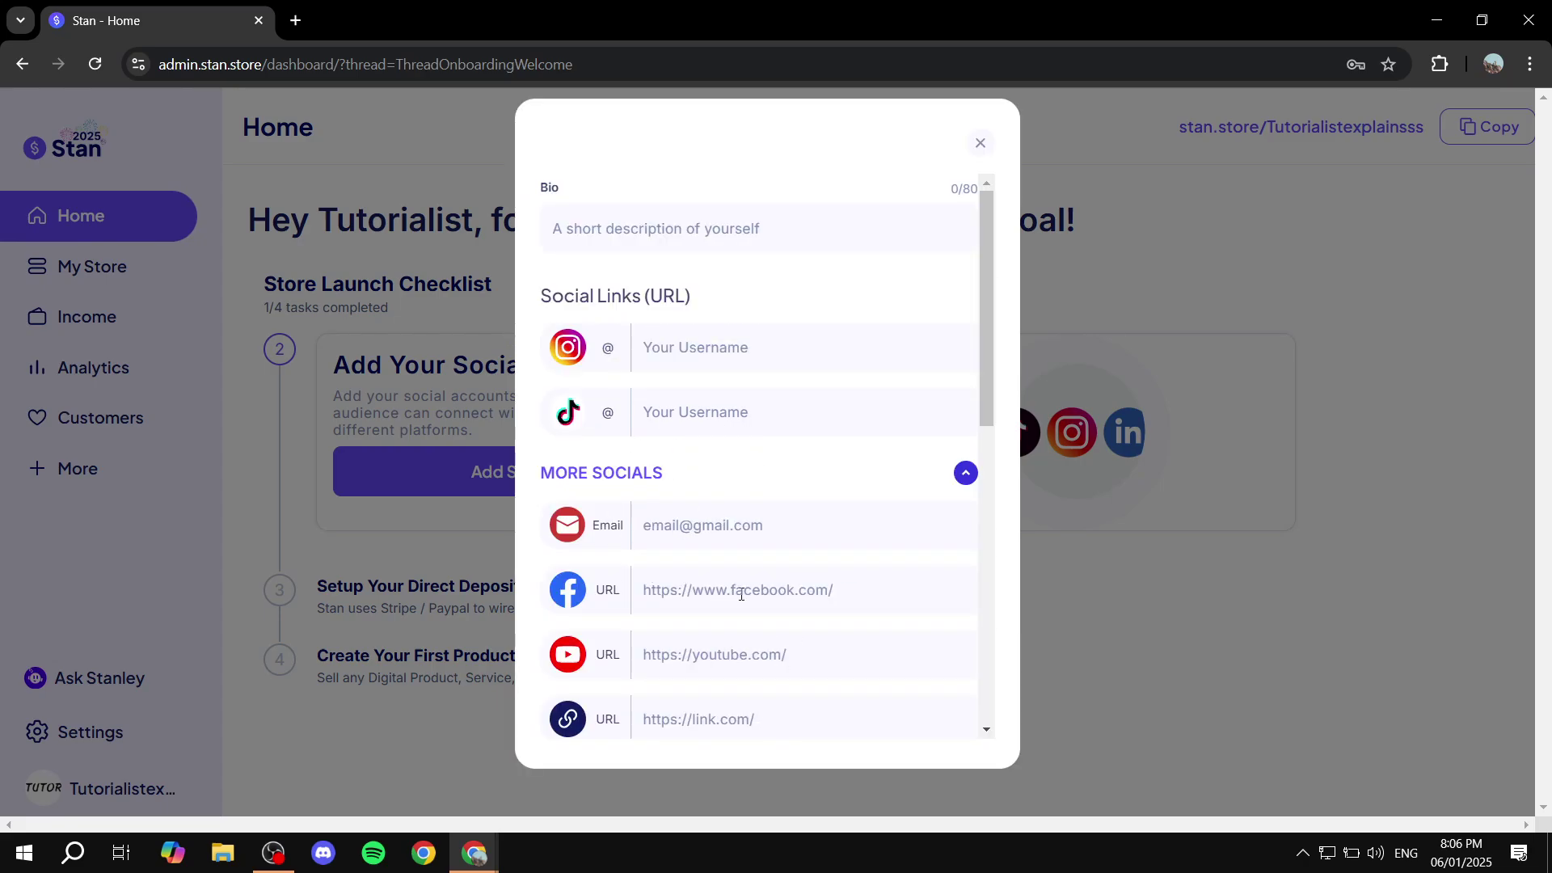
# Examine the bio and all available social link fields, and close the form without saving.
pyautogui.scroll(-5, 719, 623)
pyautogui.scroll(-4, 703, 501)
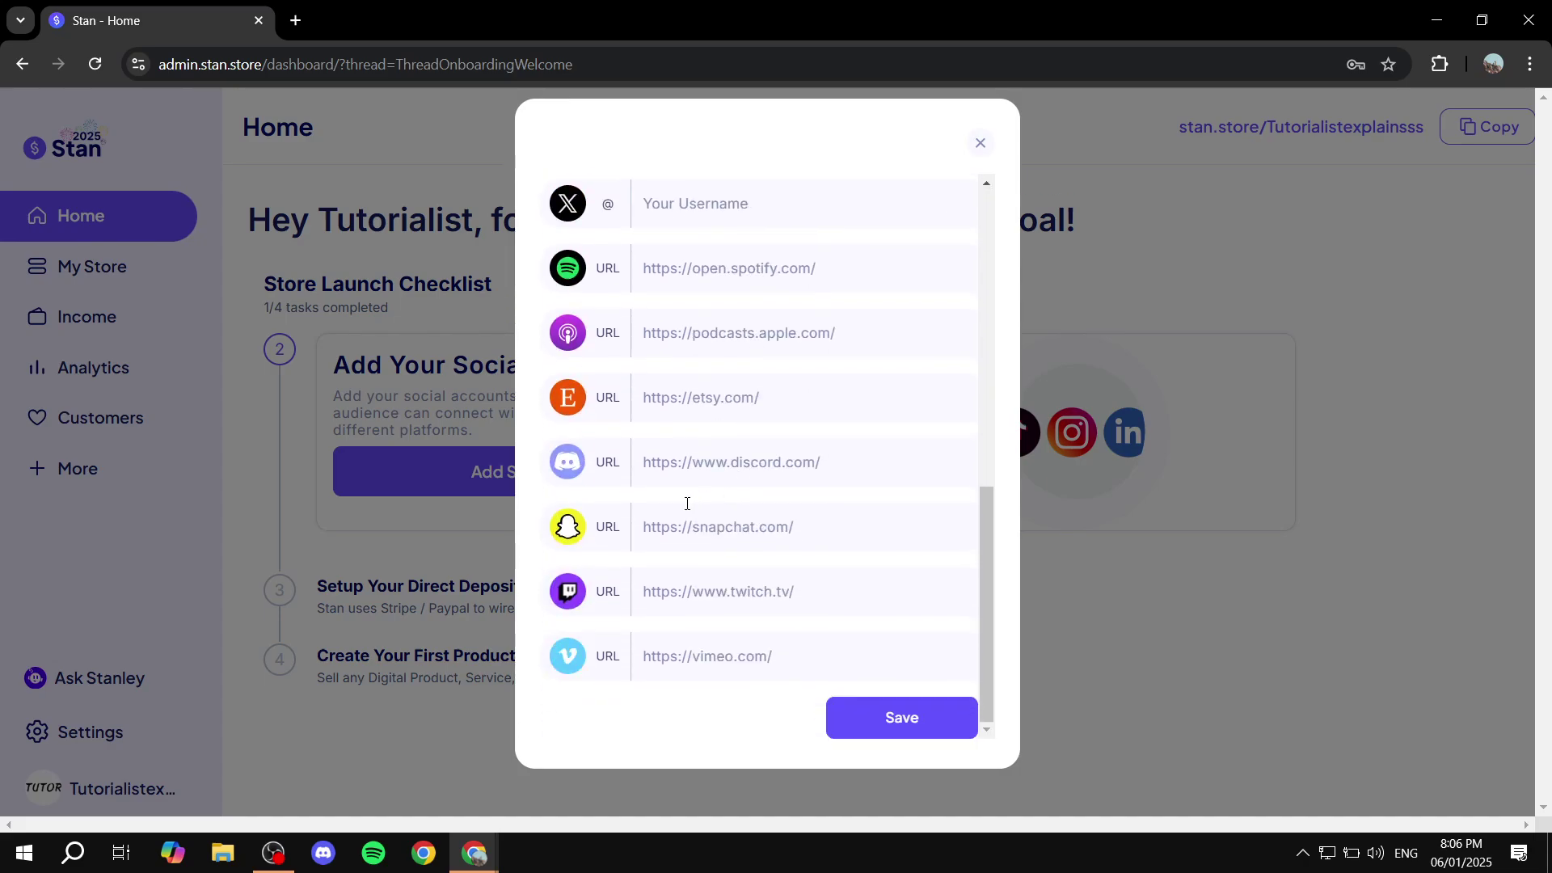
pyautogui.scroll(1, 758, 592)
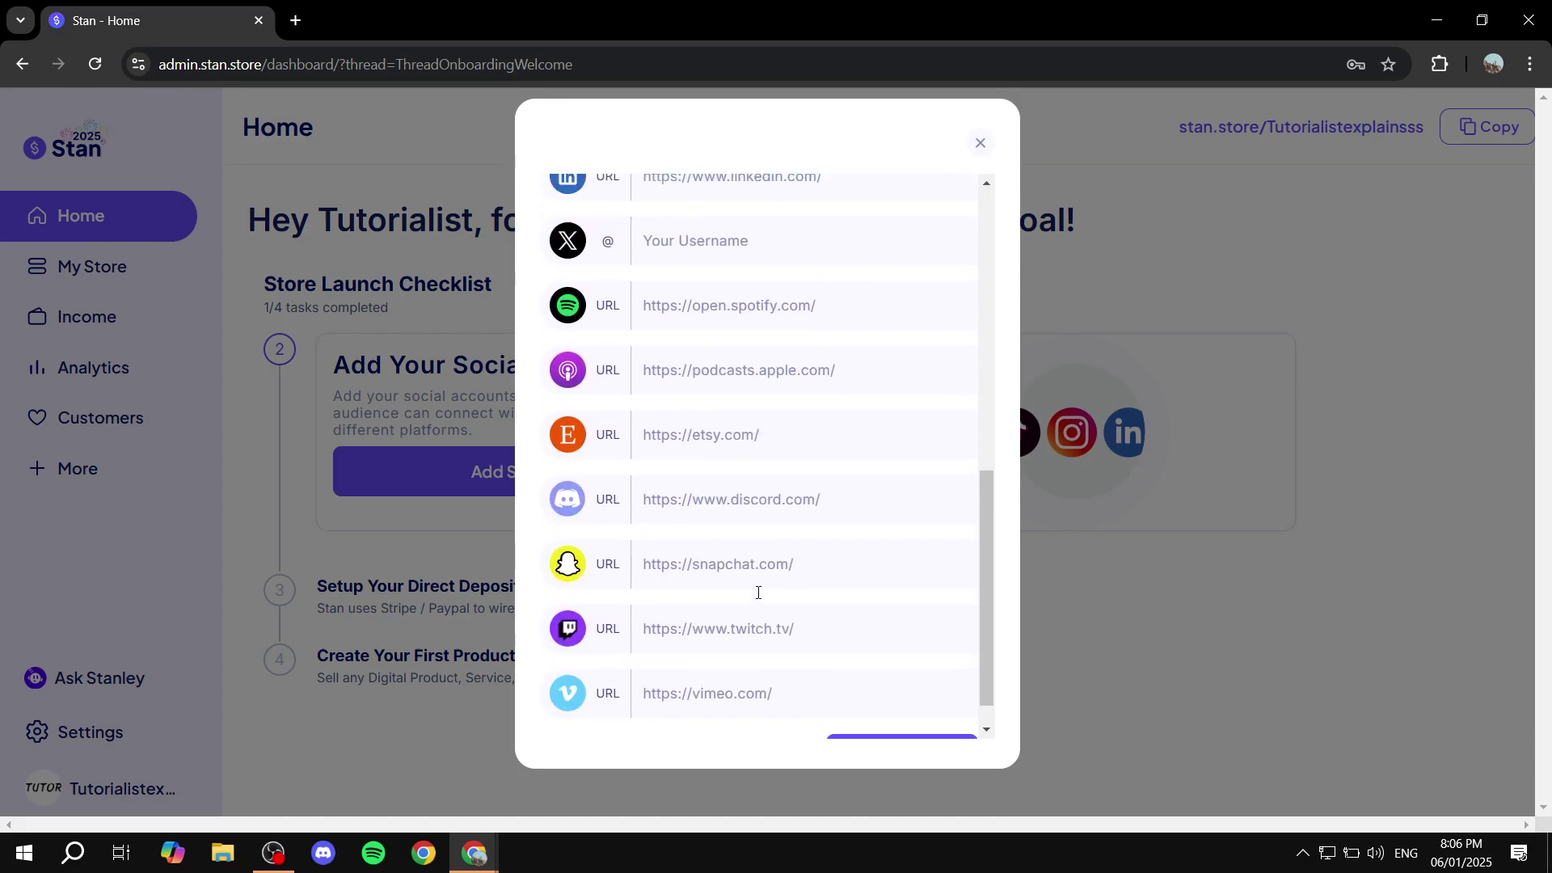
pyautogui.scroll(10, 758, 590)
pyautogui.scroll(-10, 779, 373)
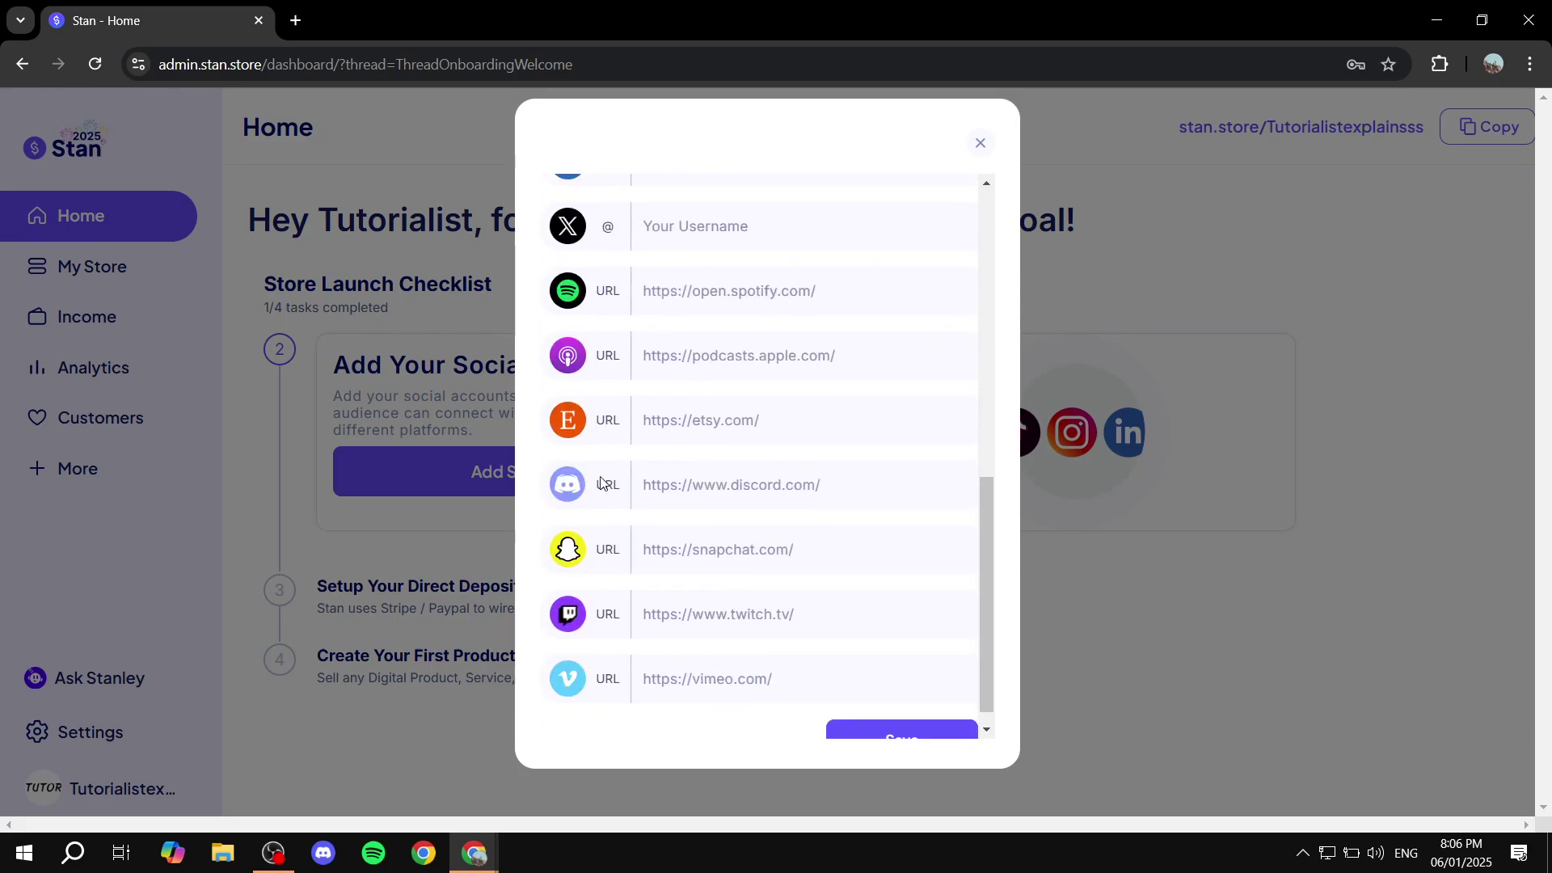
pyautogui.scroll(-1, 765, 419)
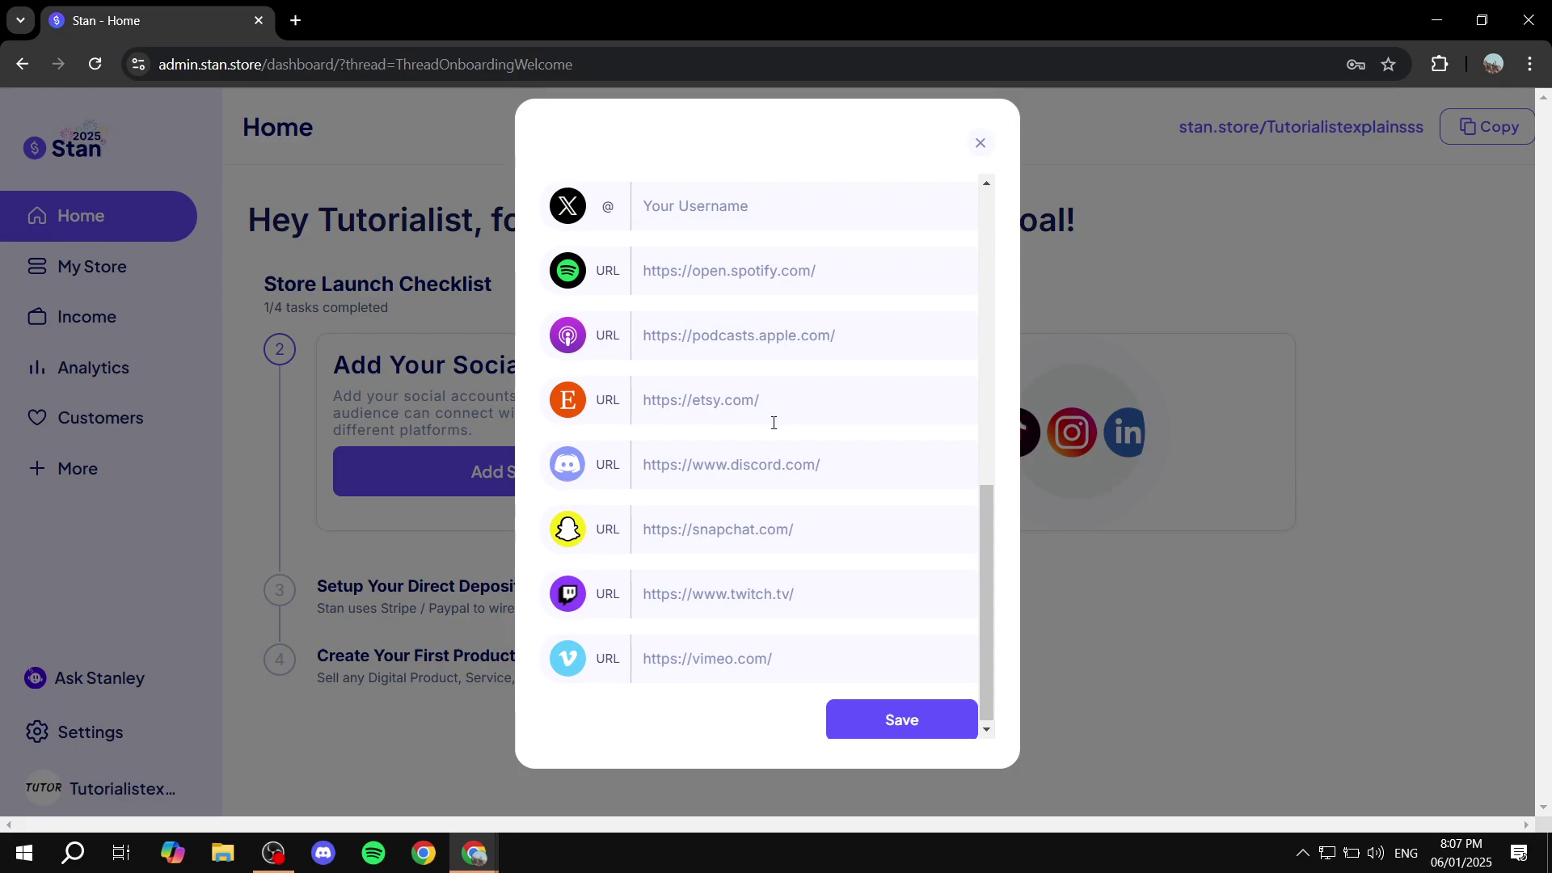
pyautogui.scroll(10, 774, 423)
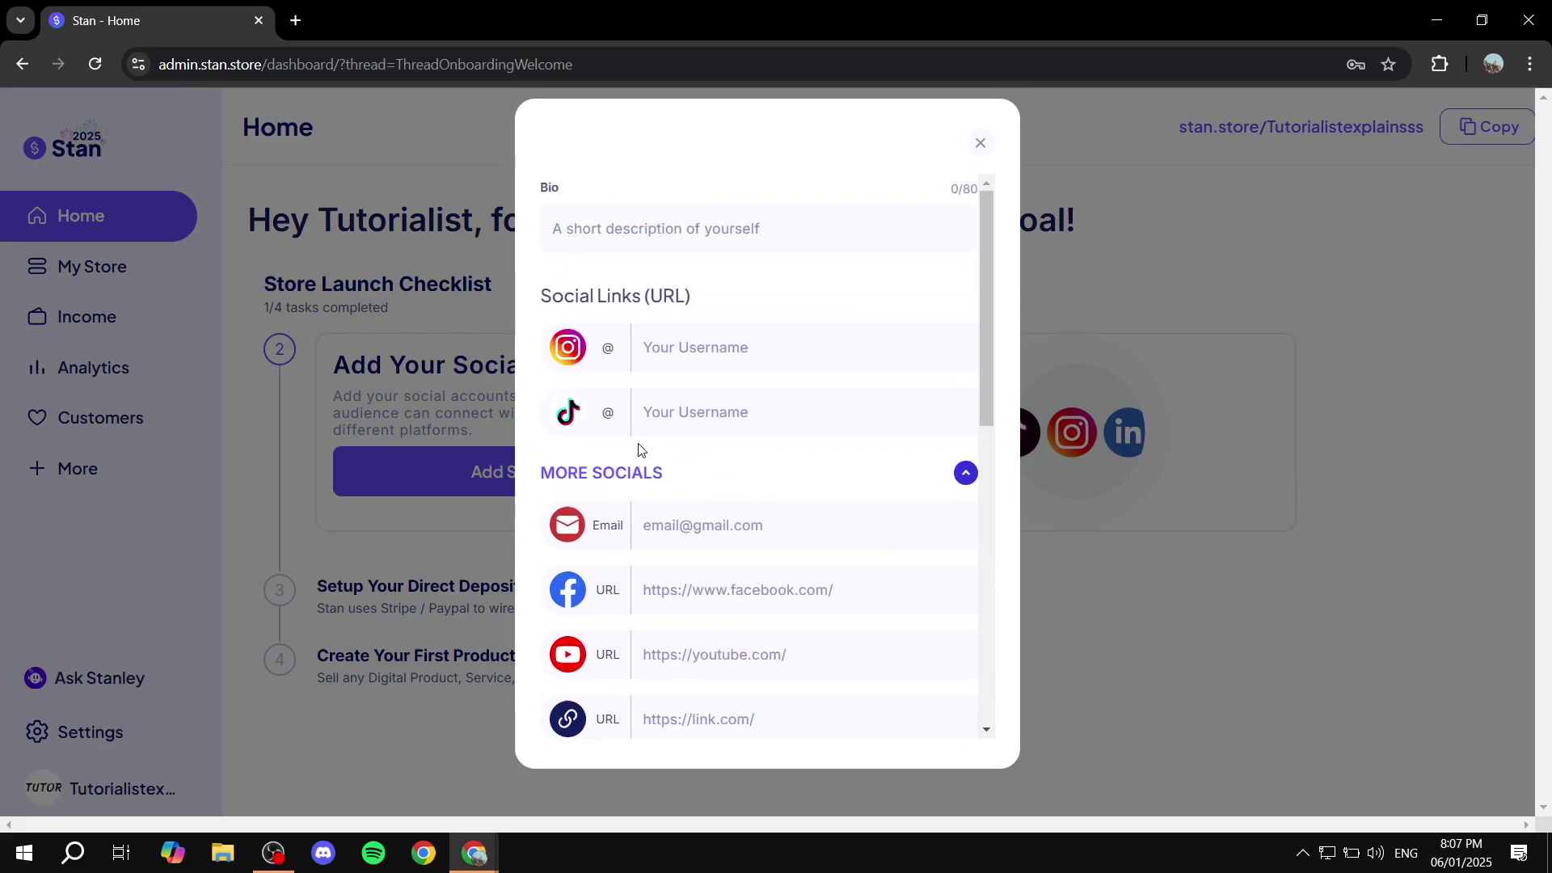
pyautogui.click(979, 144)
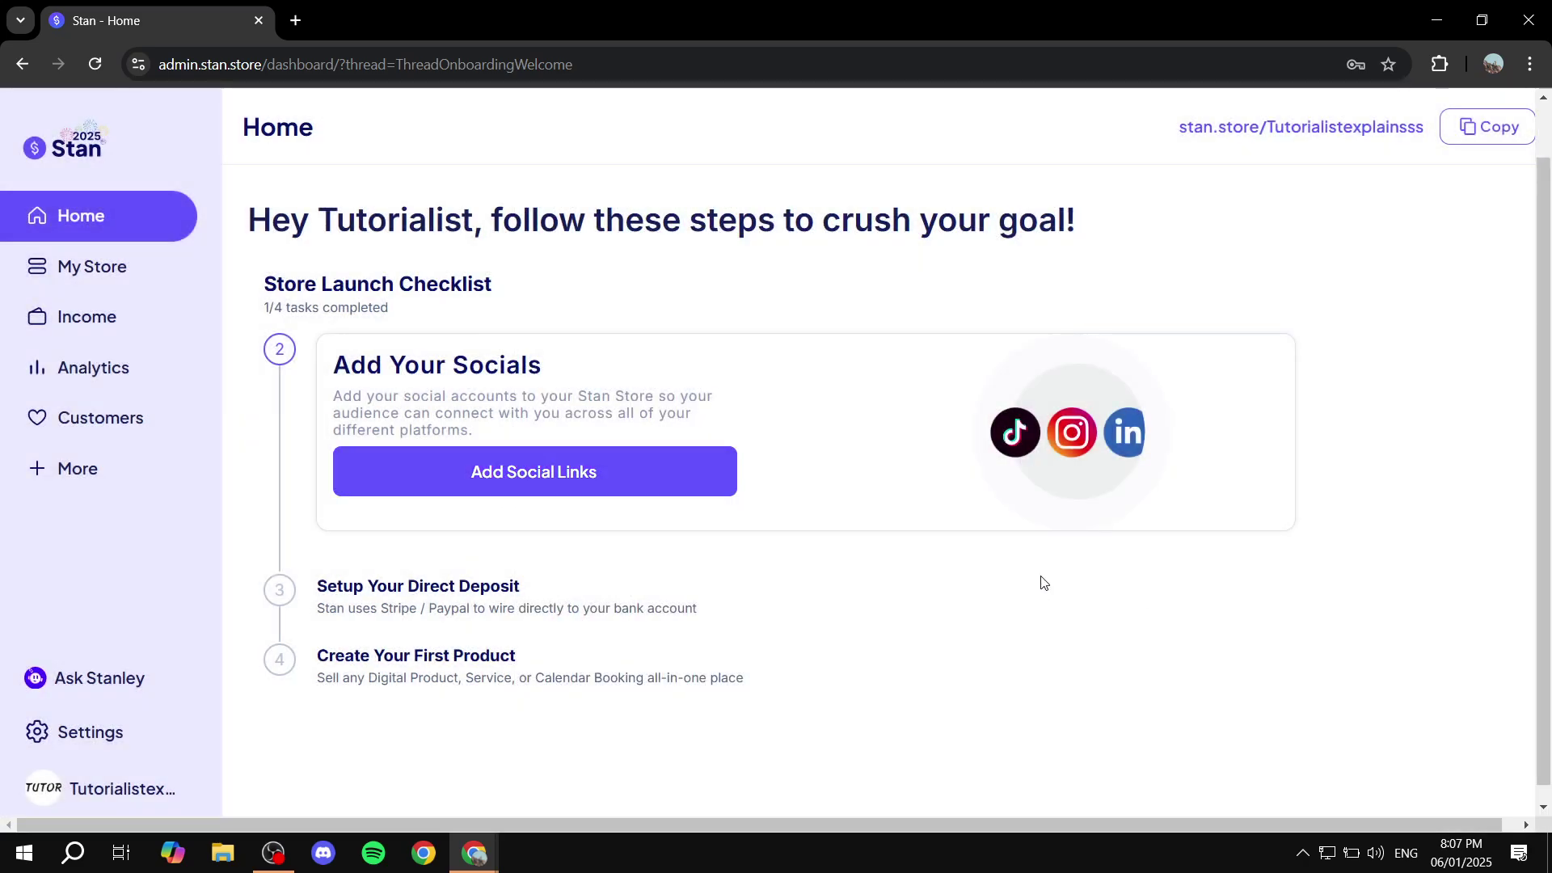
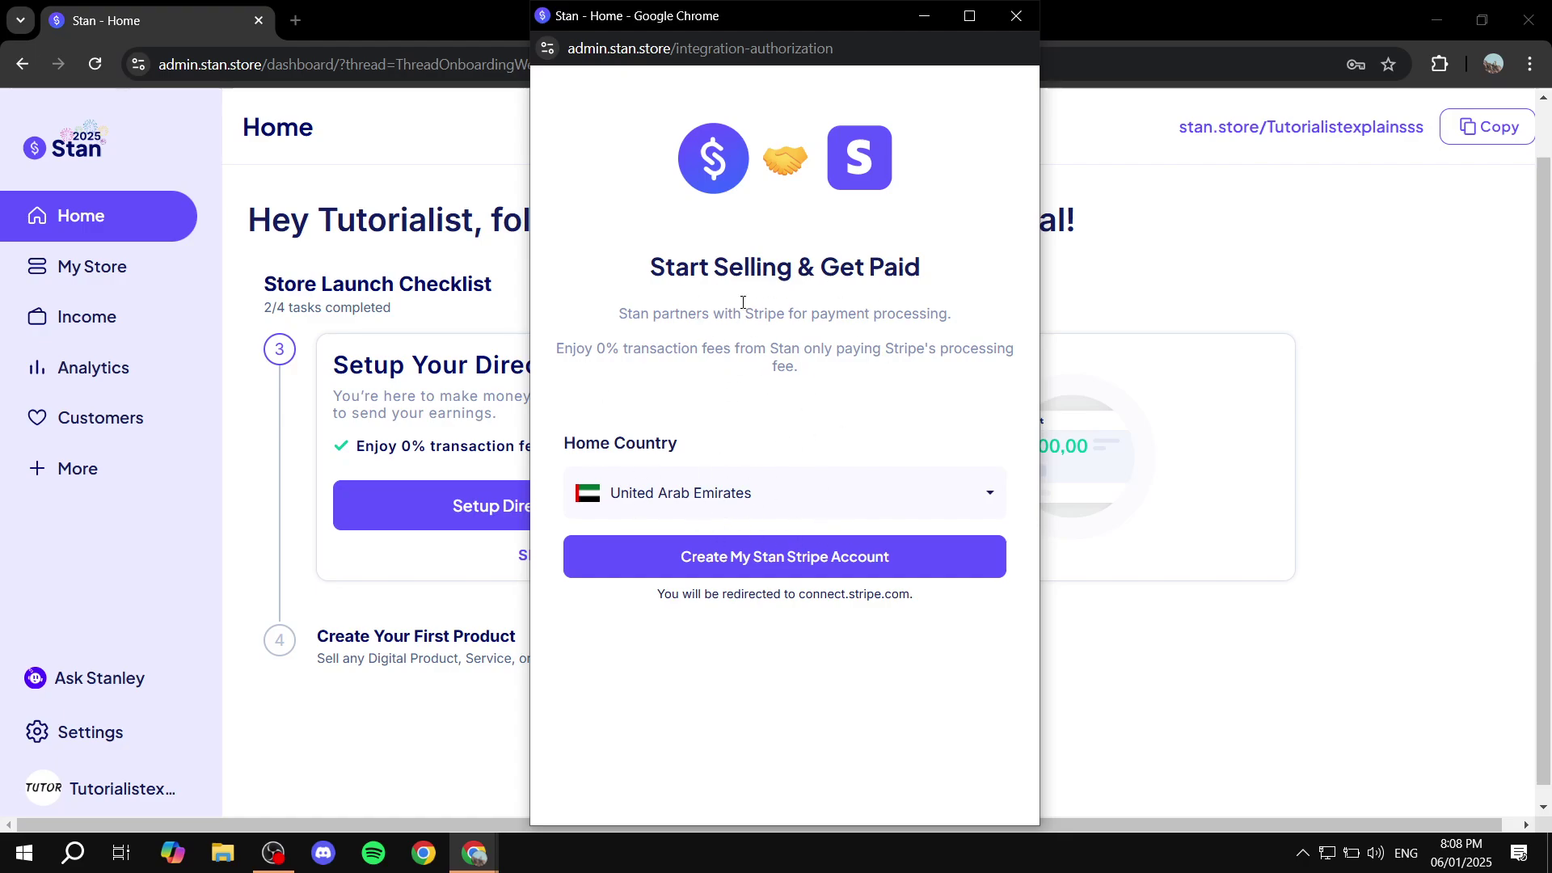
# Create the Stan Stripe account from the direct deposit setup and close Stripe's onboarding window without submitting the email address.
pyautogui.moveTo(670, 276); pyautogui.dragTo(983, 278)
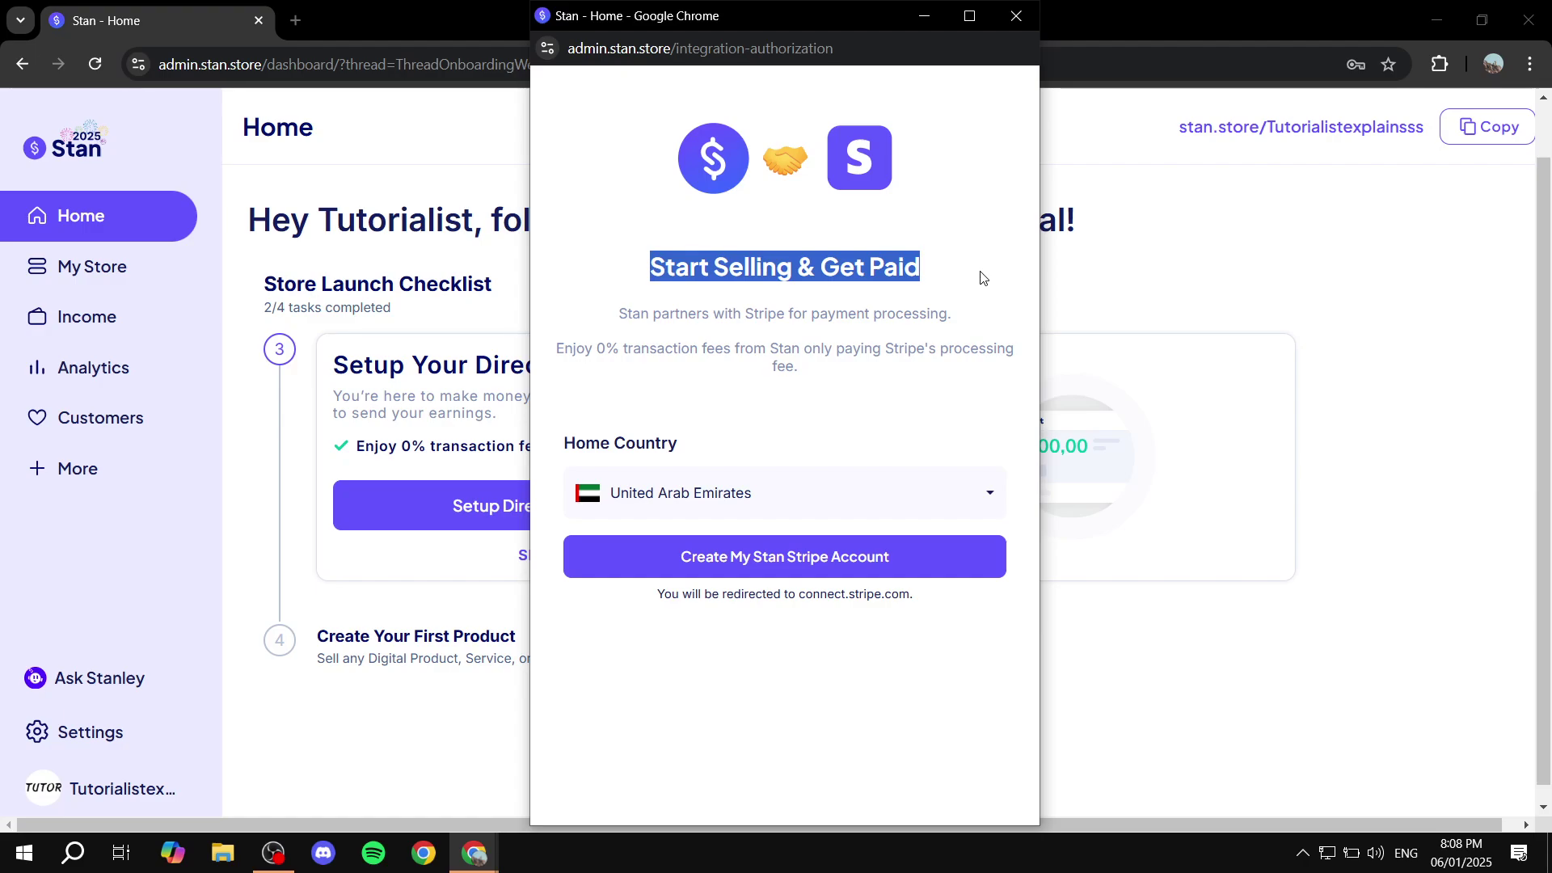
pyautogui.click(1003, 283)
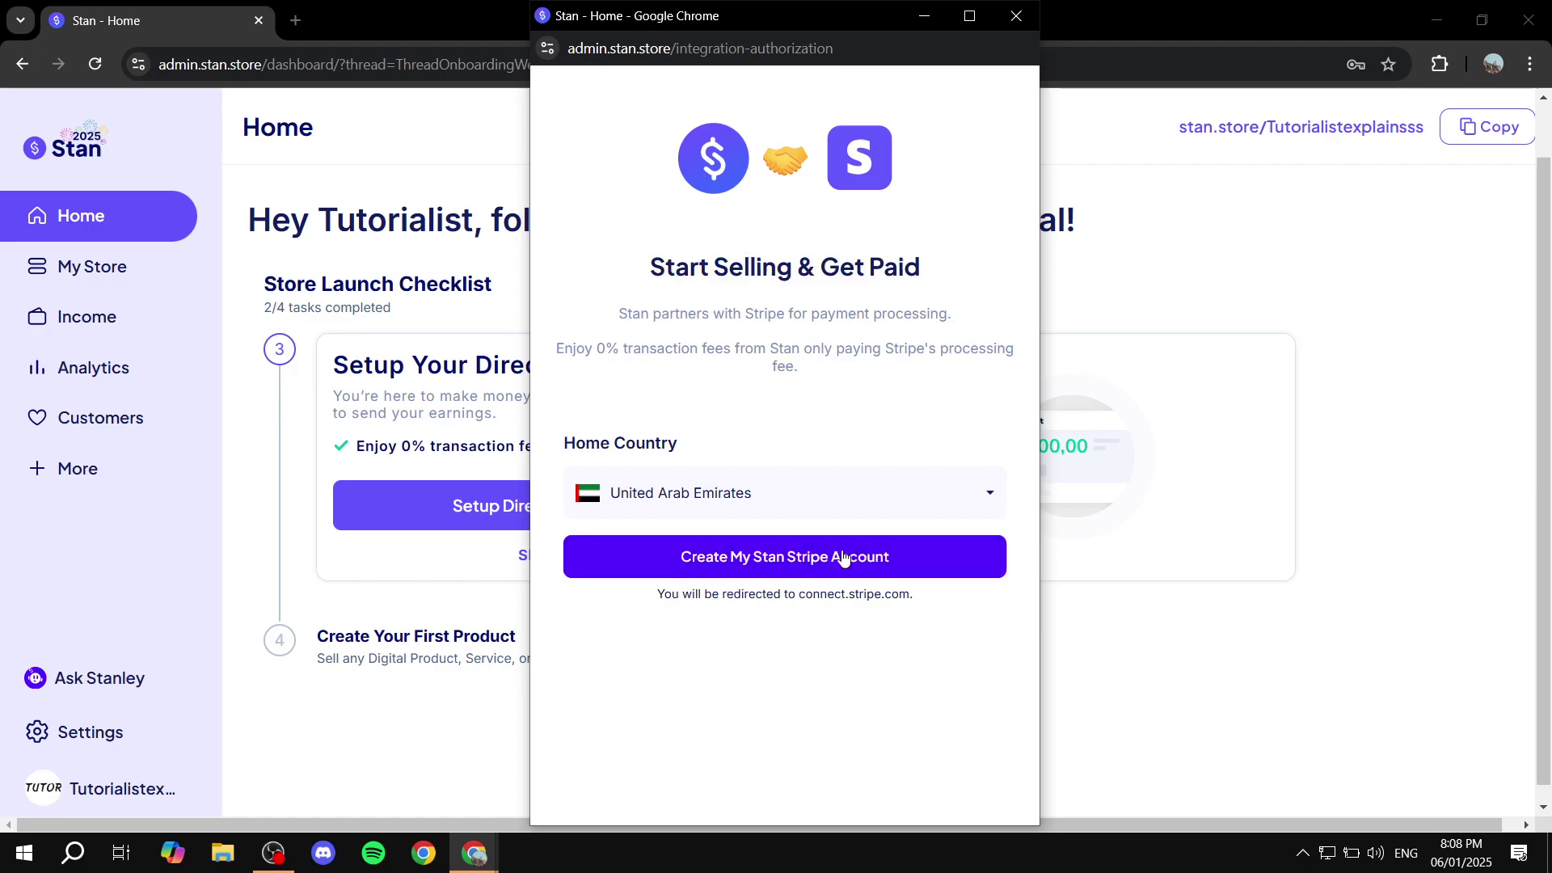
pyautogui.click(765, 565)
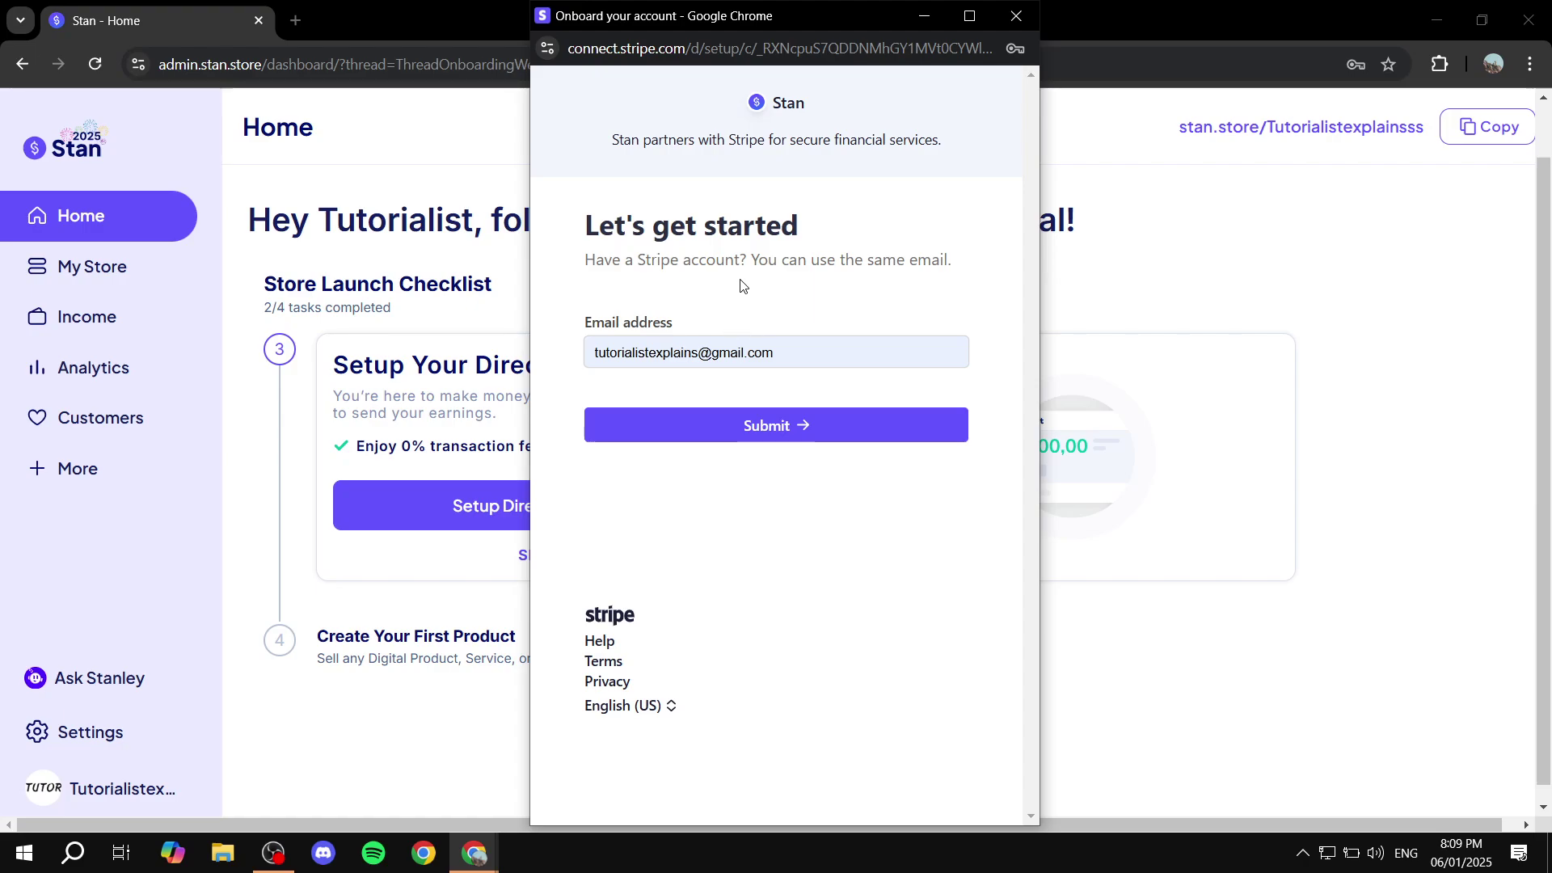
pyautogui.click(1017, 20)
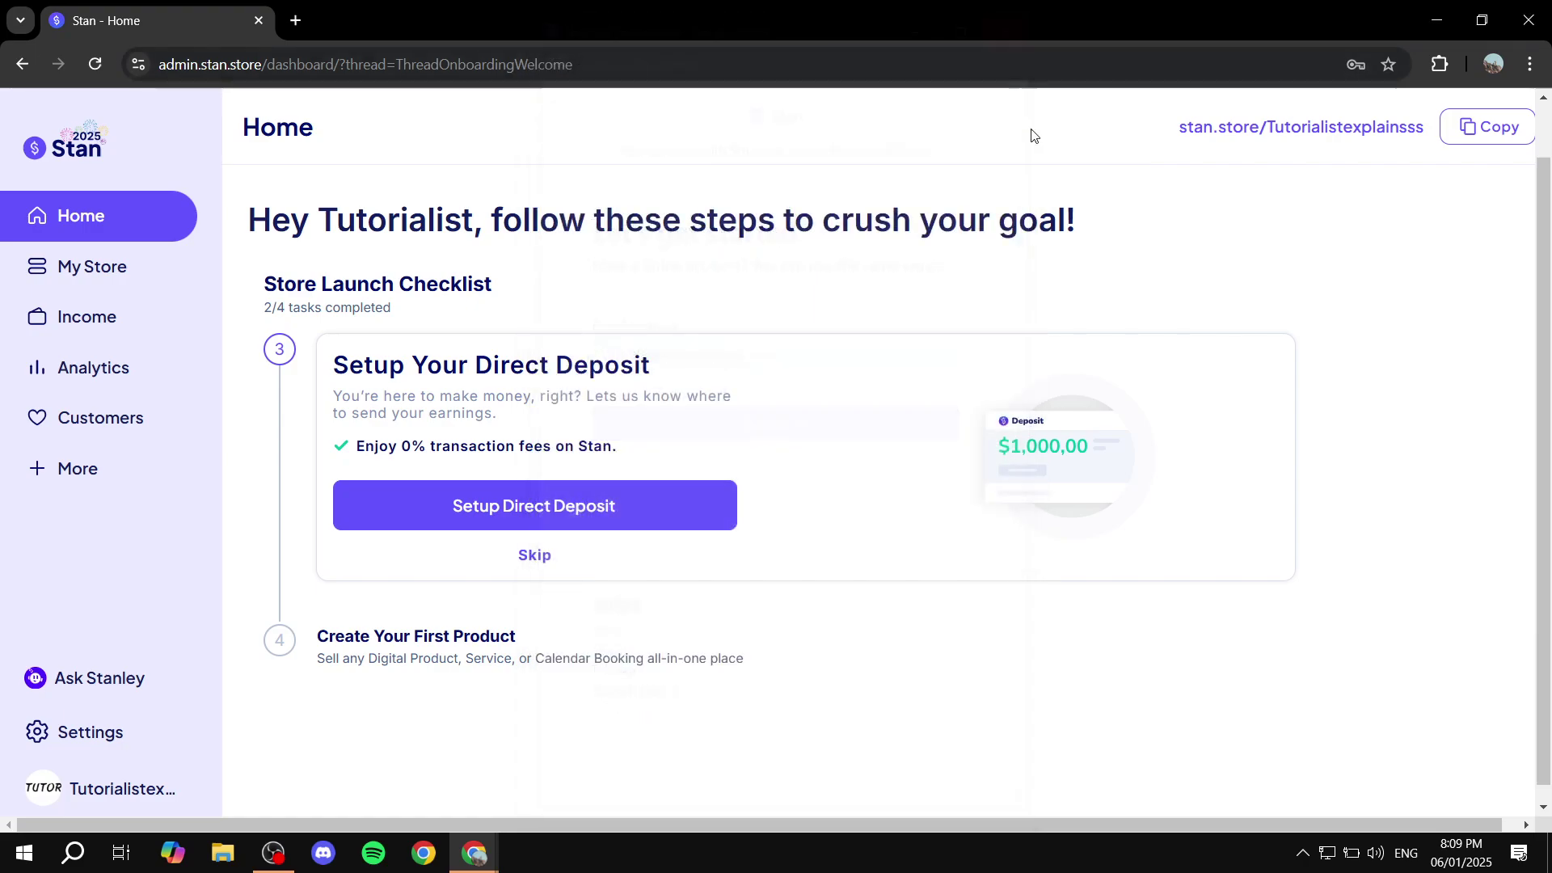
pyautogui.scroll(-1, 658, 443)
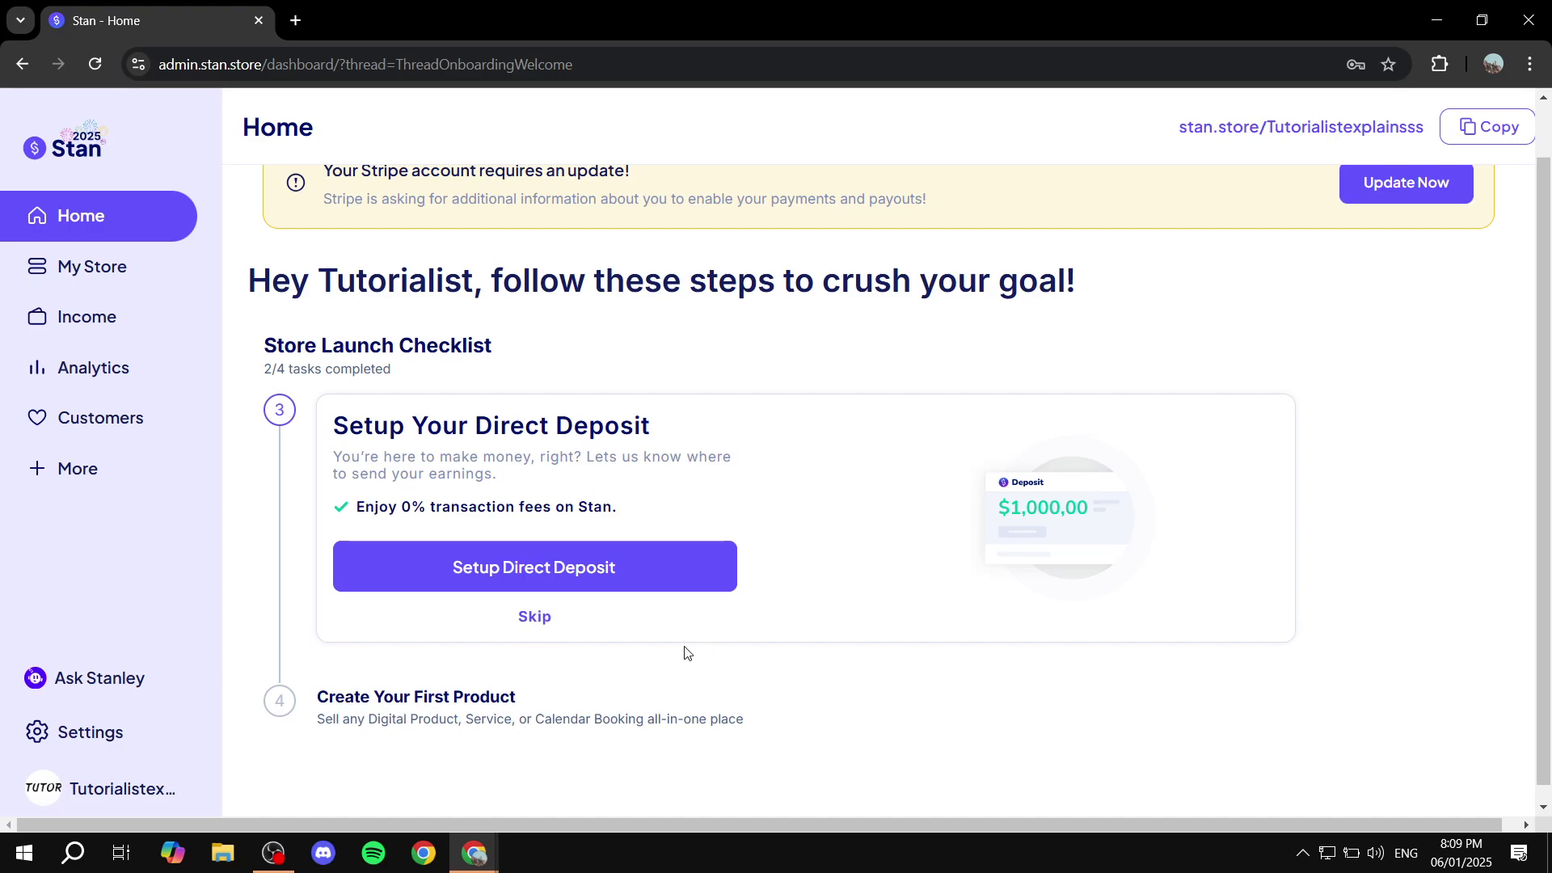
# Skip the direct deposit task to advance the launch checklist to Create Your First Product.
pyautogui.click(615, 553)
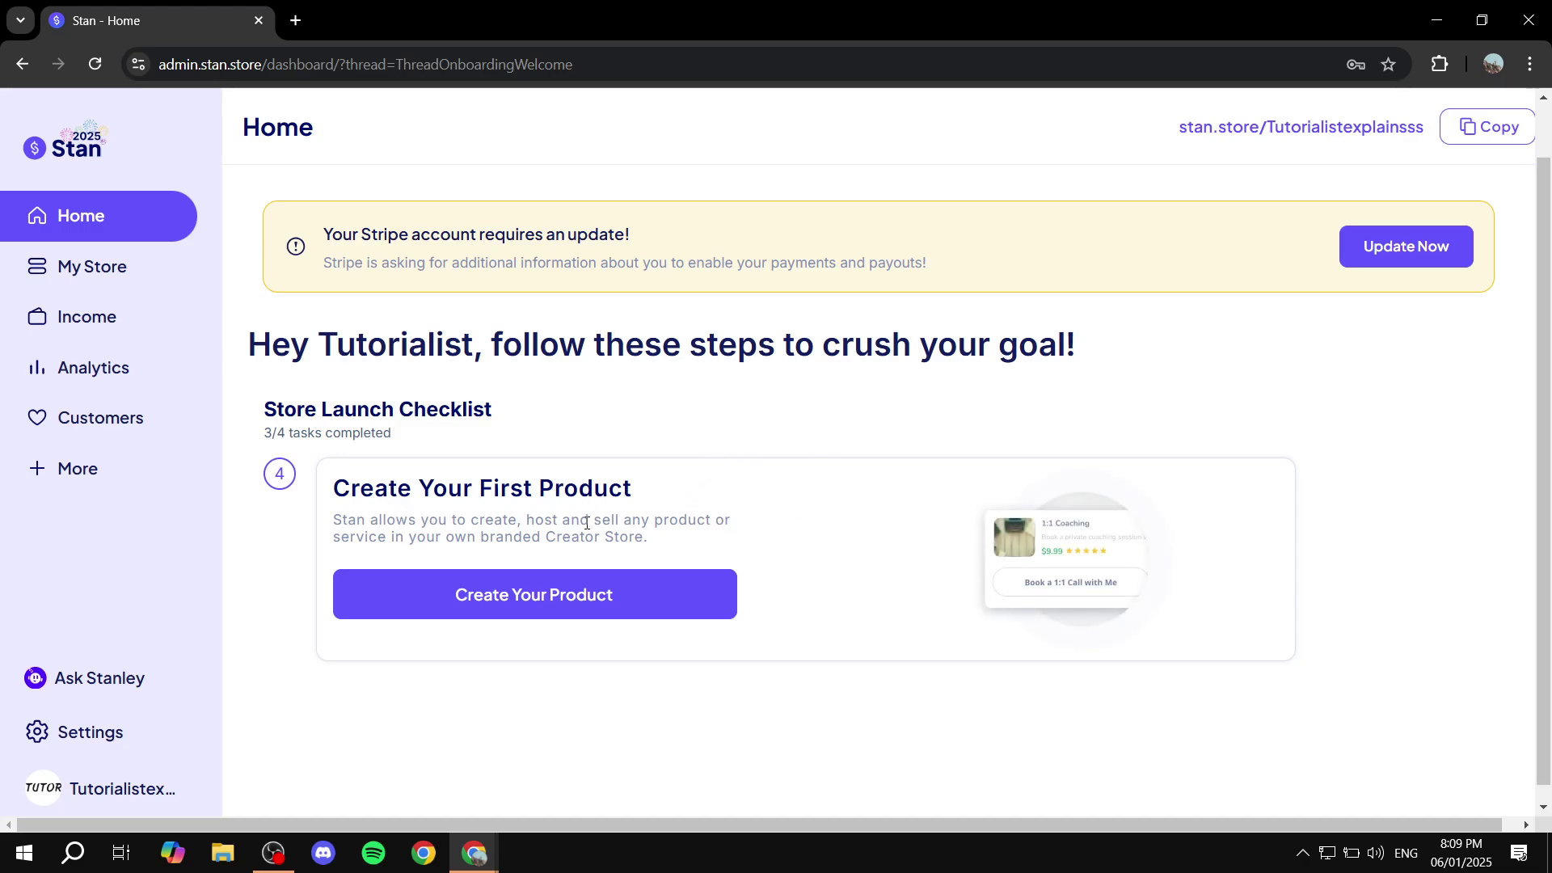
pyautogui.moveTo(331, 493); pyautogui.dragTo(706, 489)
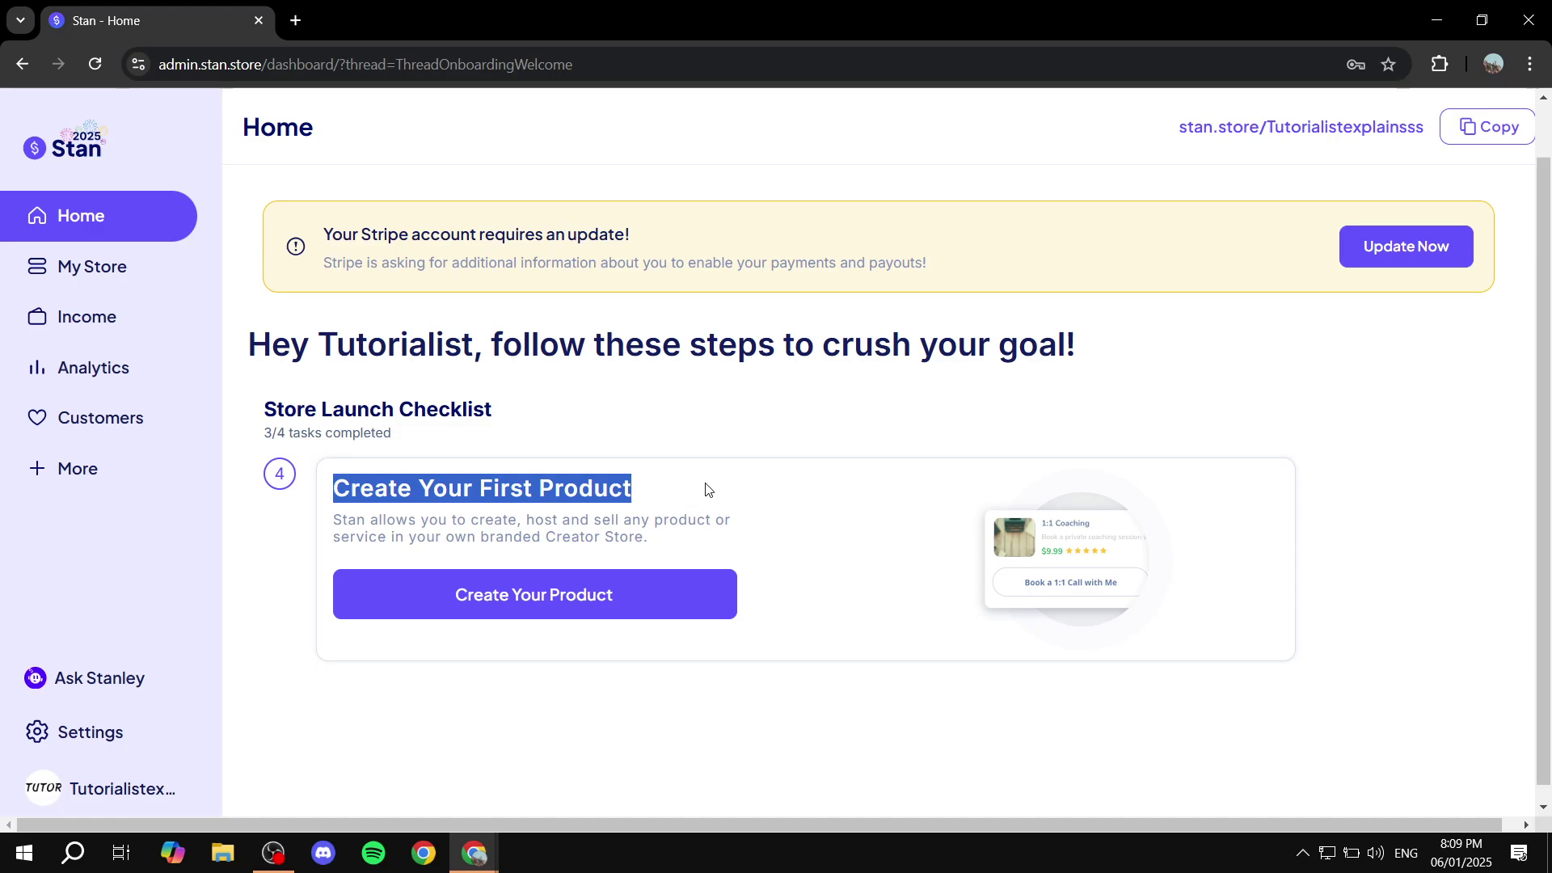
pyautogui.click(708, 489)
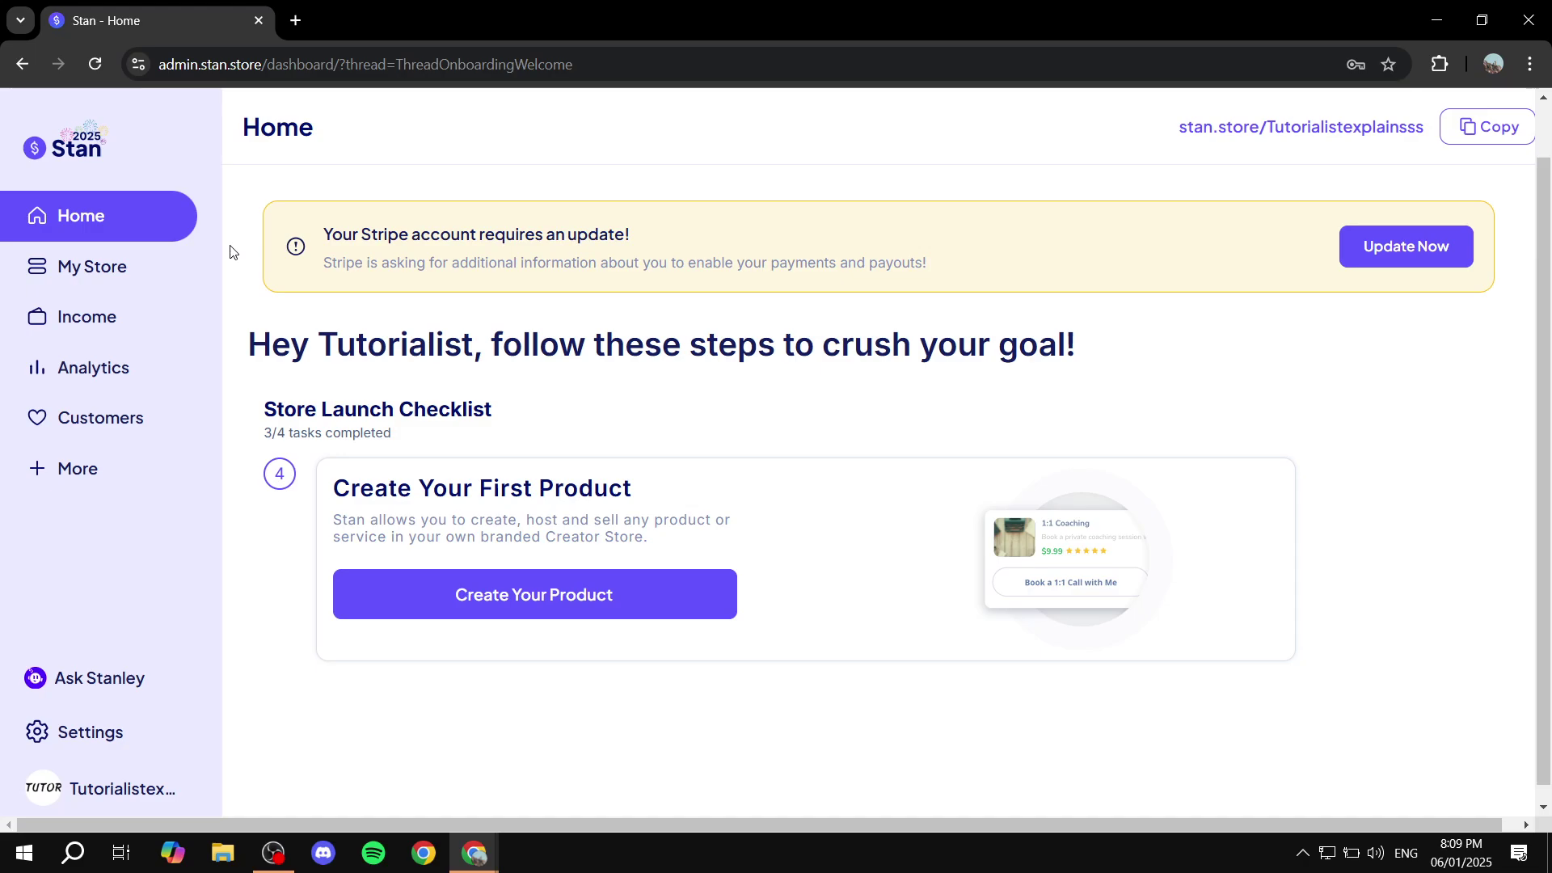
# Open the profile header settings of My Store, set the bio to "Hello this is a test" and save it.
pyautogui.click(193, 265)
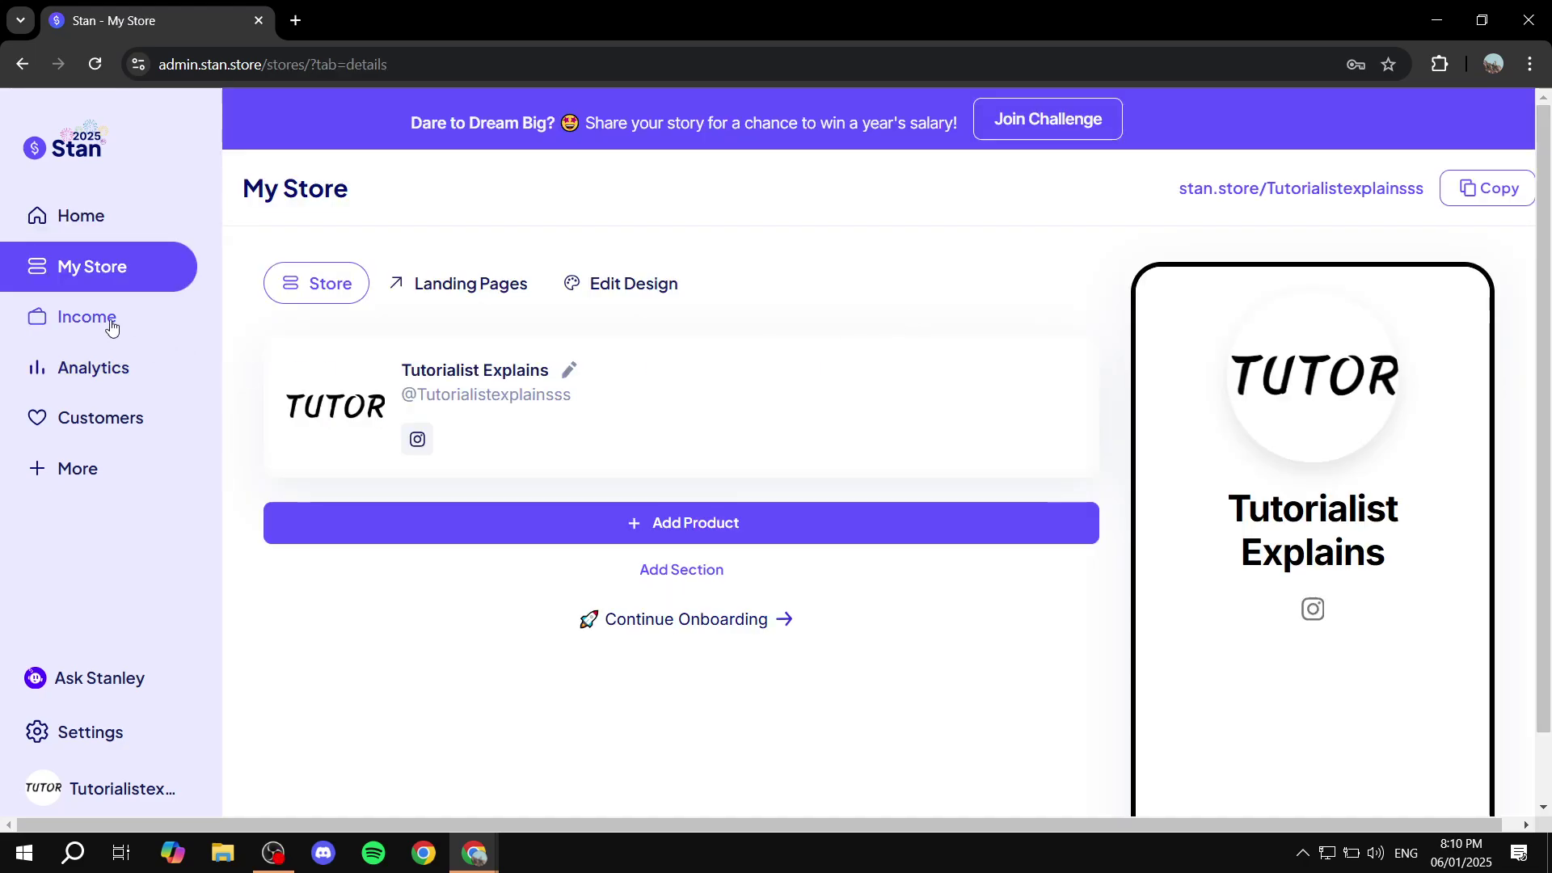
pyautogui.scroll(-2, 1303, 437)
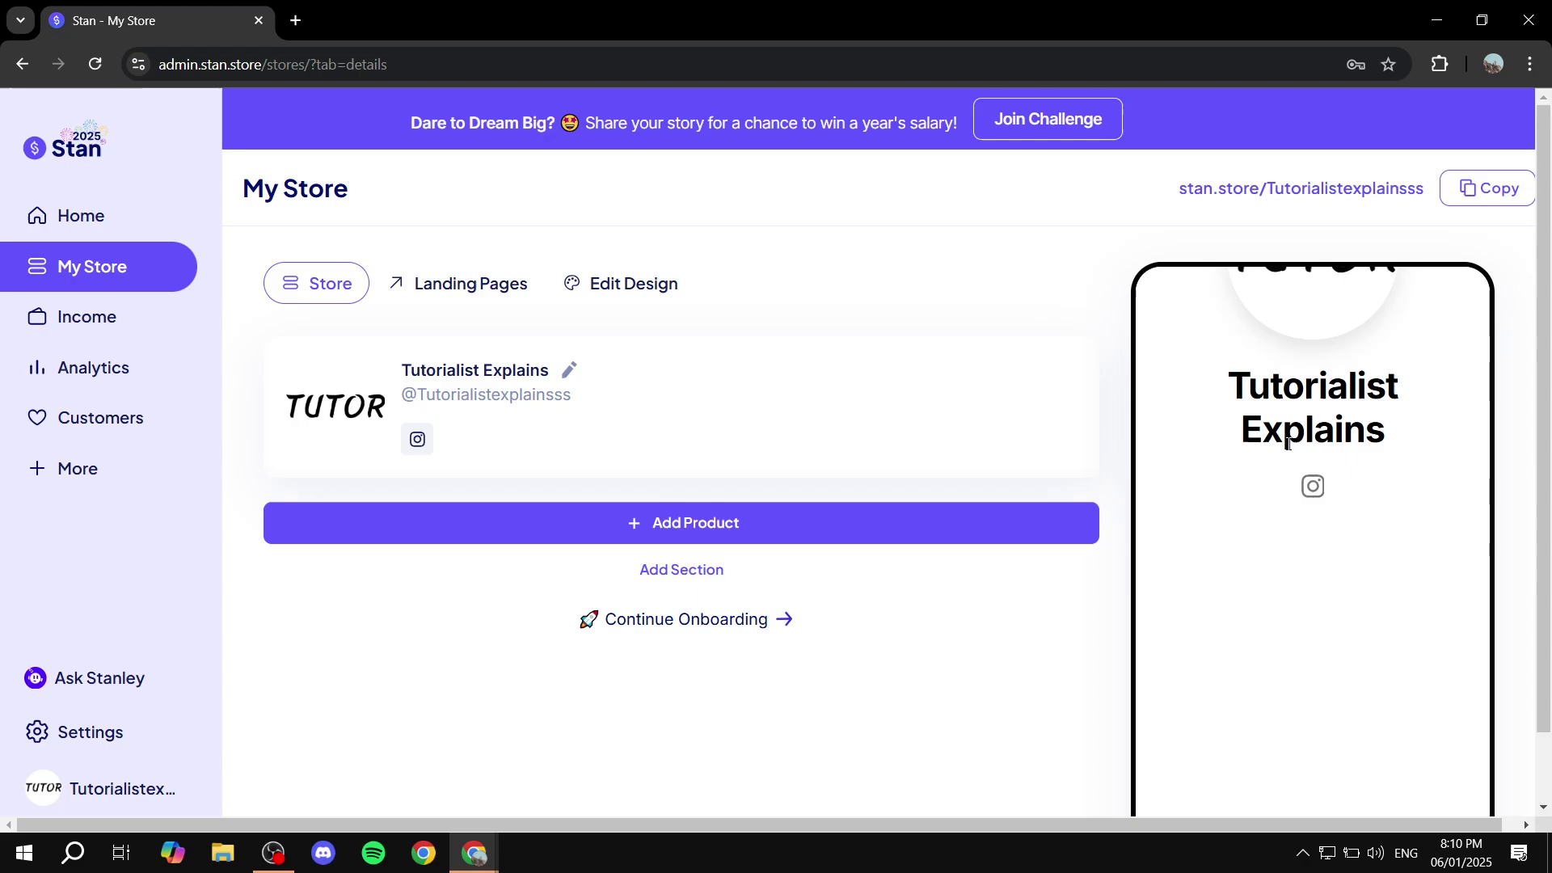
pyautogui.scroll(2, 1225, 481)
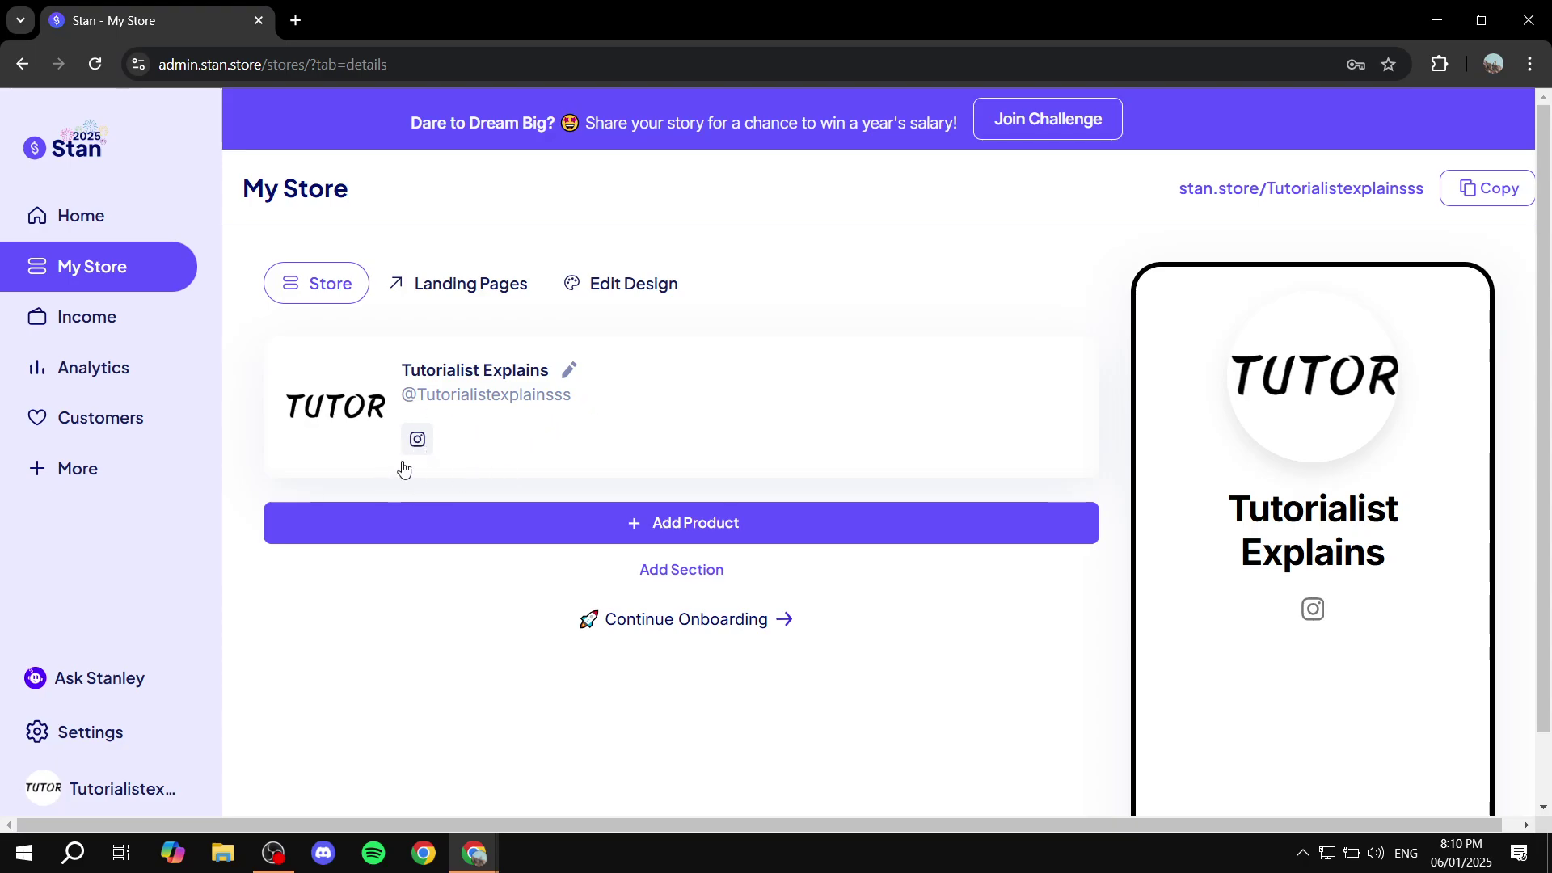
pyautogui.click(444, 433)
pyautogui.scroll(-3, 574, 556)
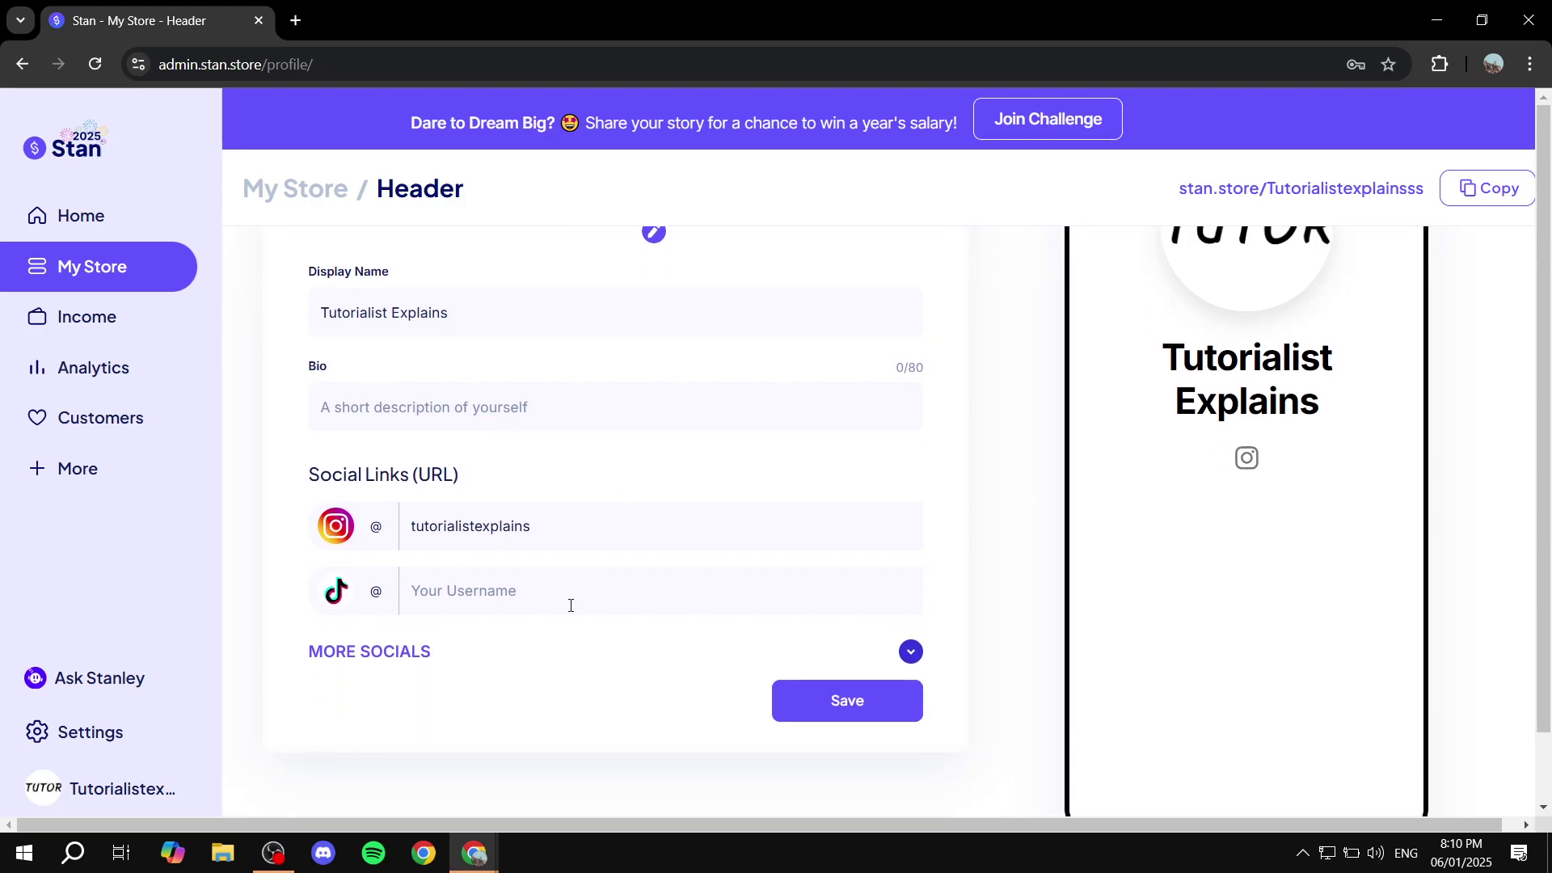
pyautogui.scroll(3, 602, 540)
pyautogui.click(461, 563)
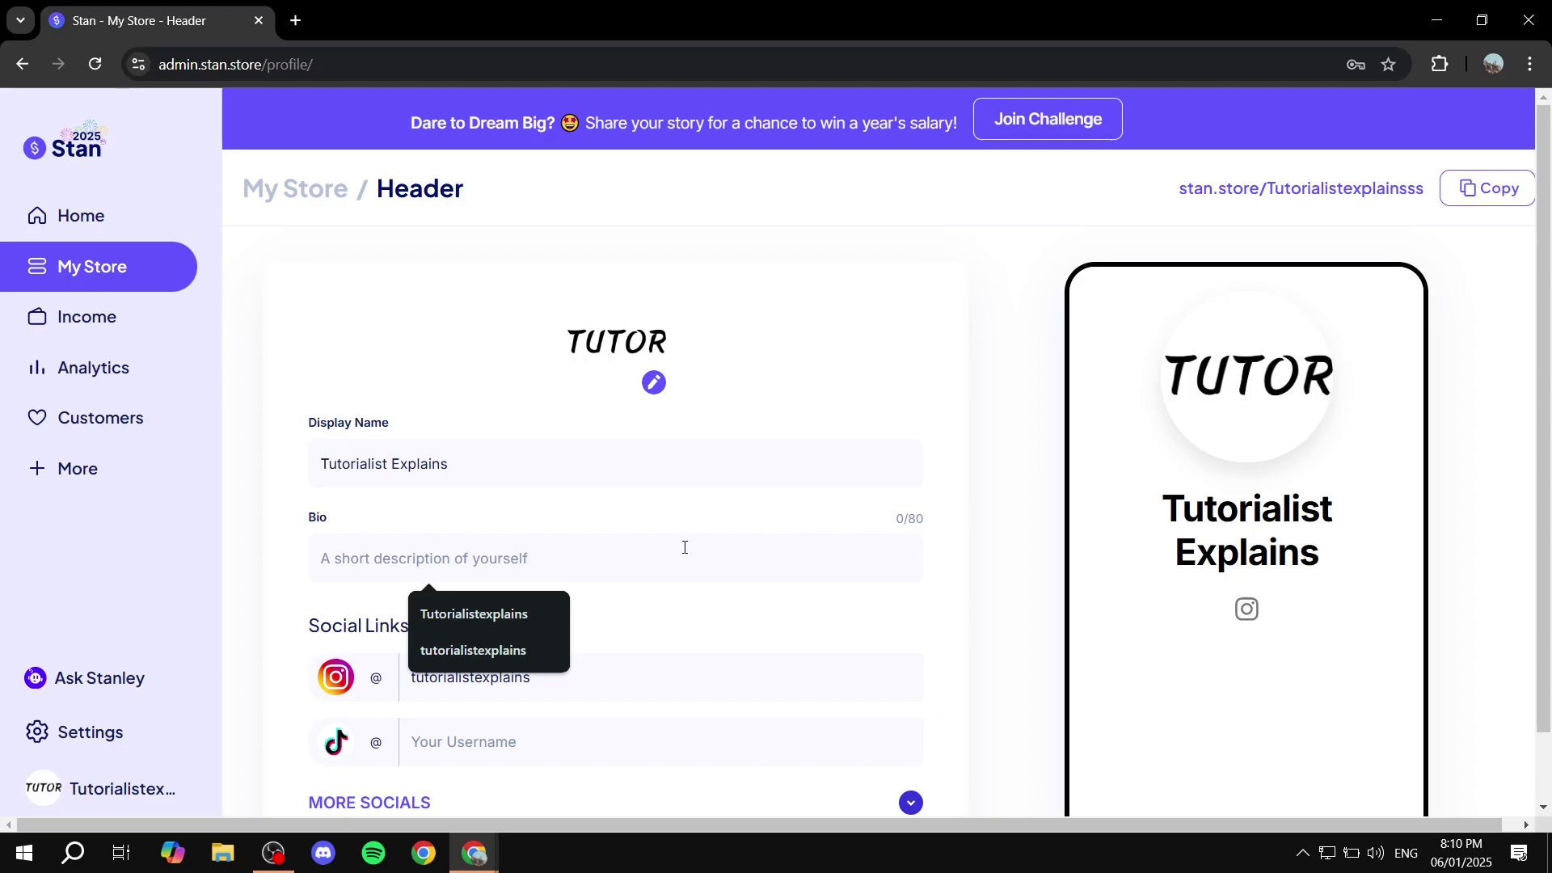
pyautogui.write('Hello this is a test')
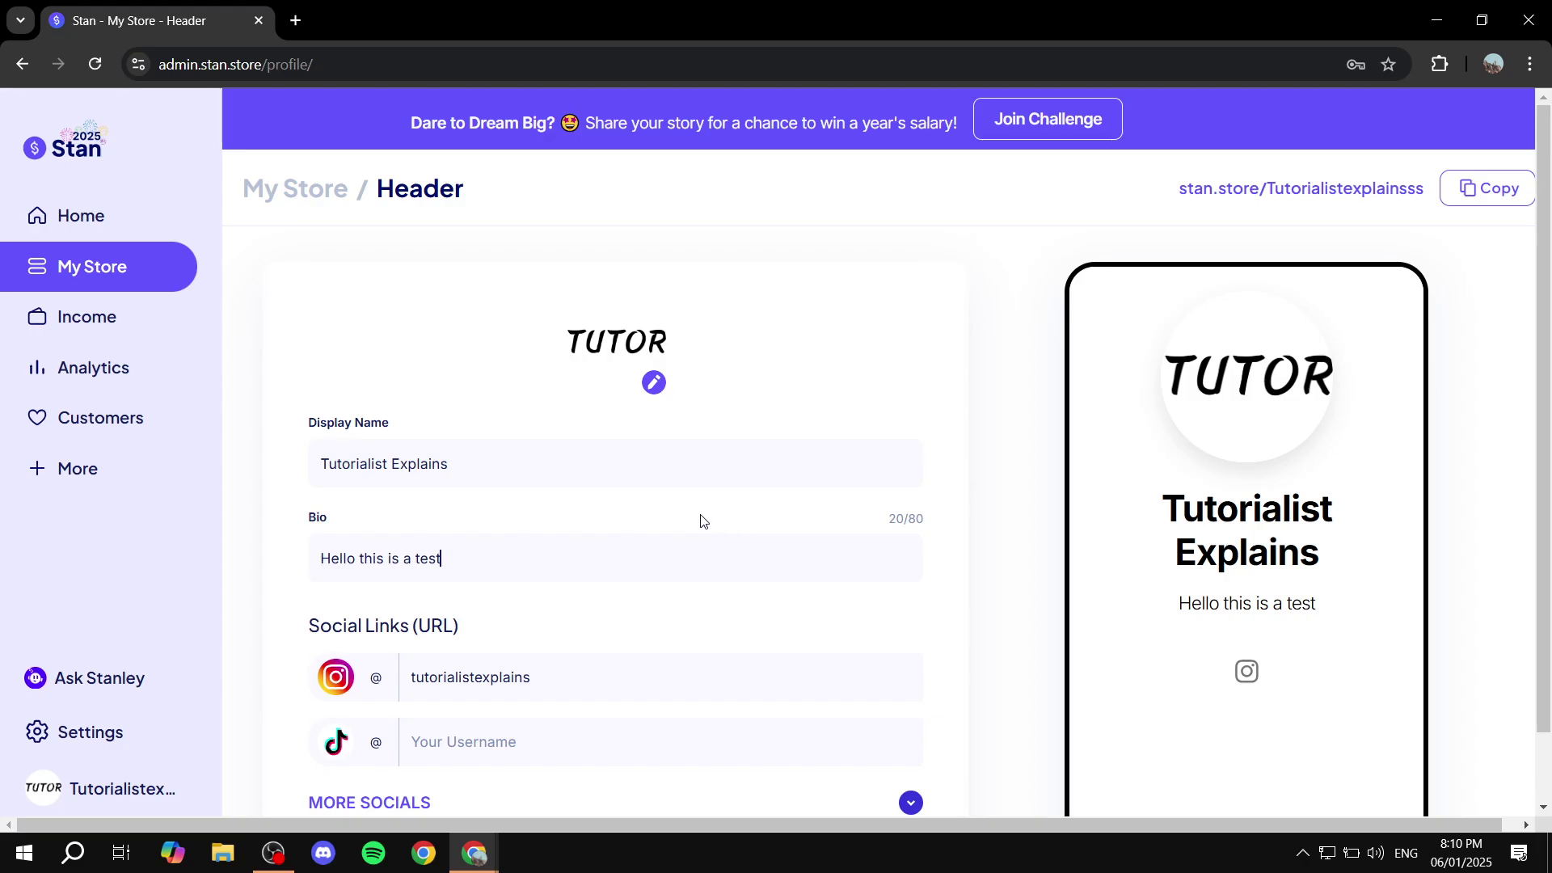
pyautogui.scroll(-3, 1008, 502)
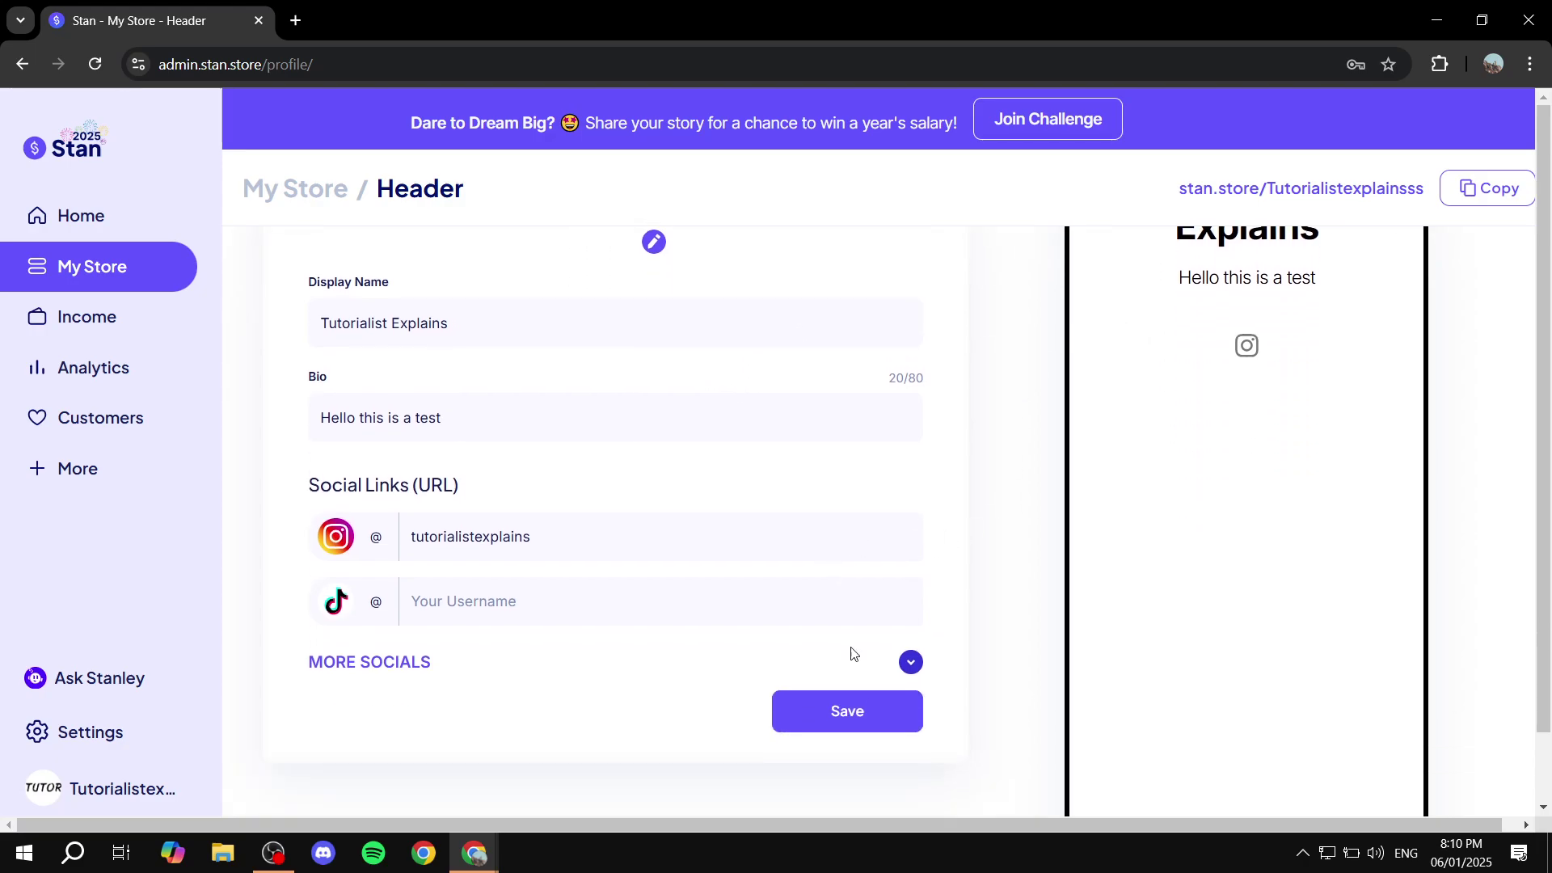
pyautogui.click(796, 693)
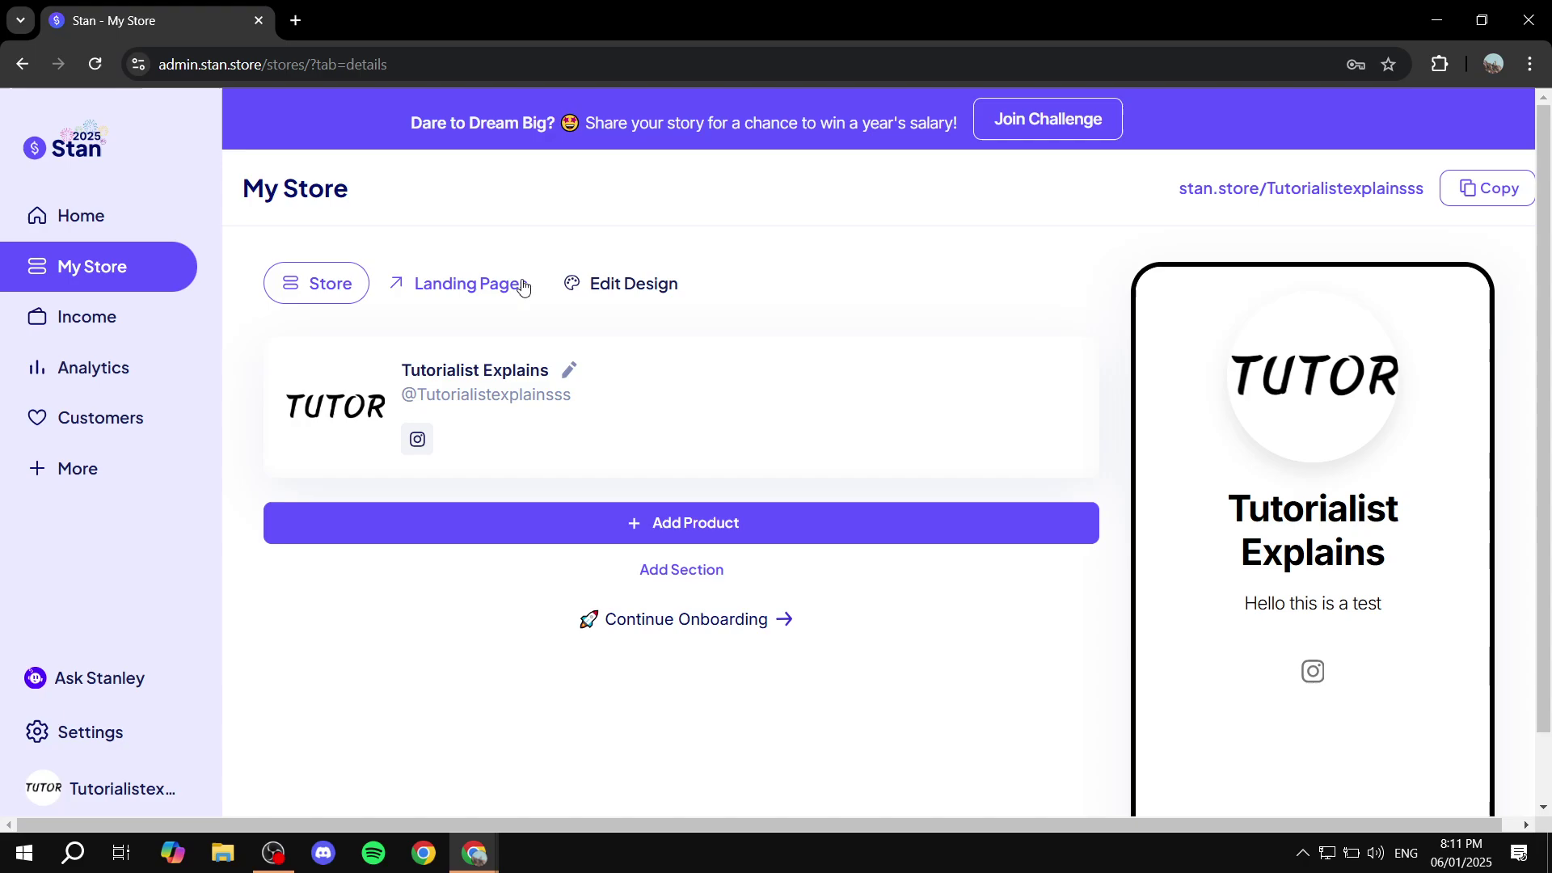
# Switch the store design from Minima to the Nightview theme and save it.
pyautogui.click(584, 293)
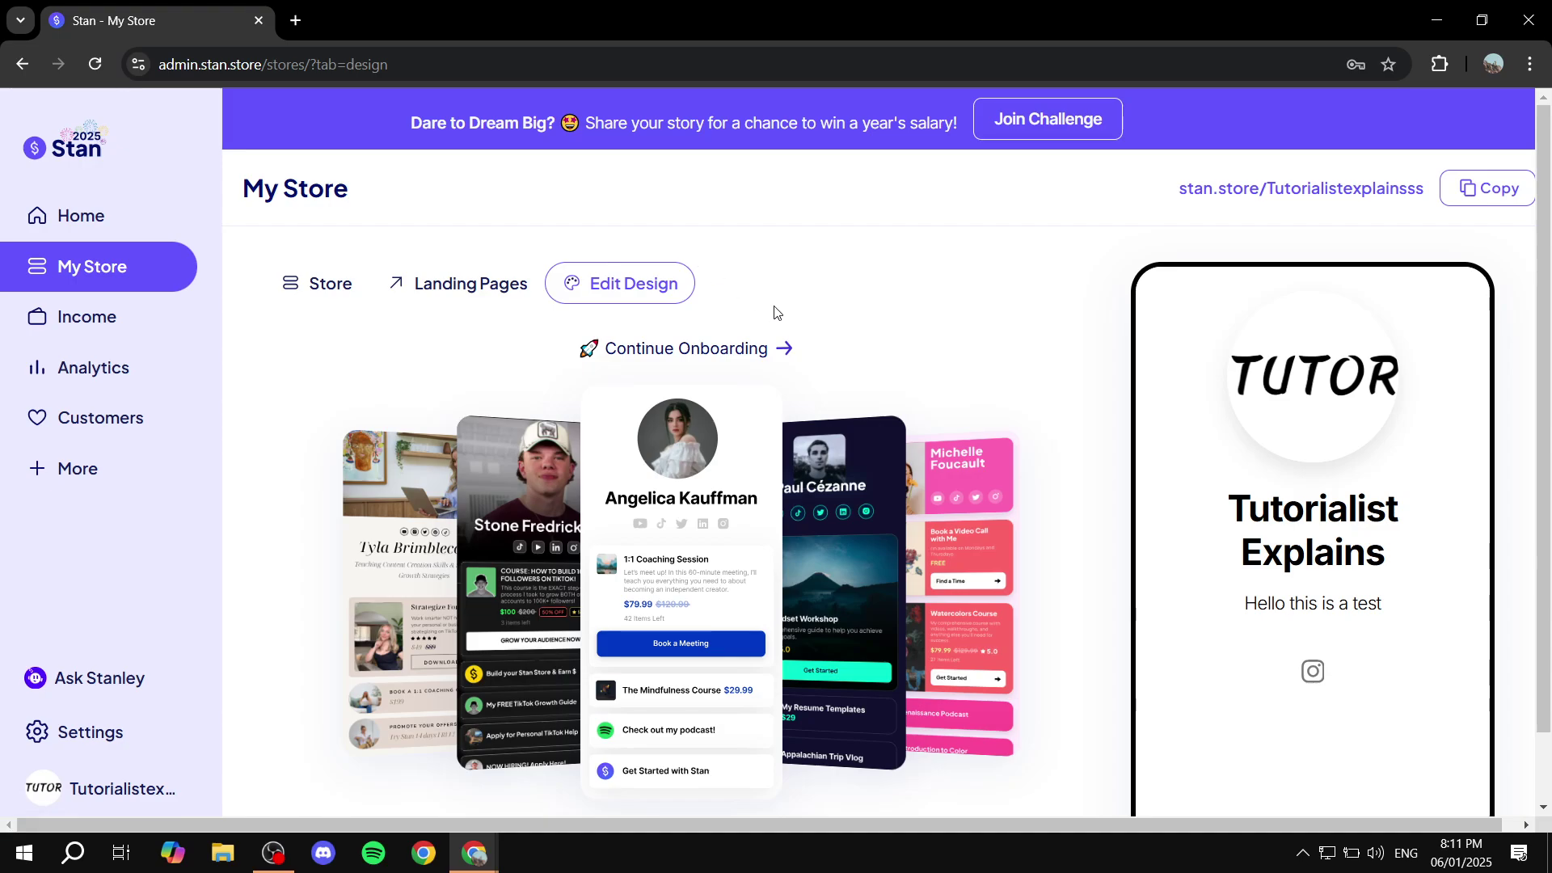
pyautogui.scroll(-3, 847, 552)
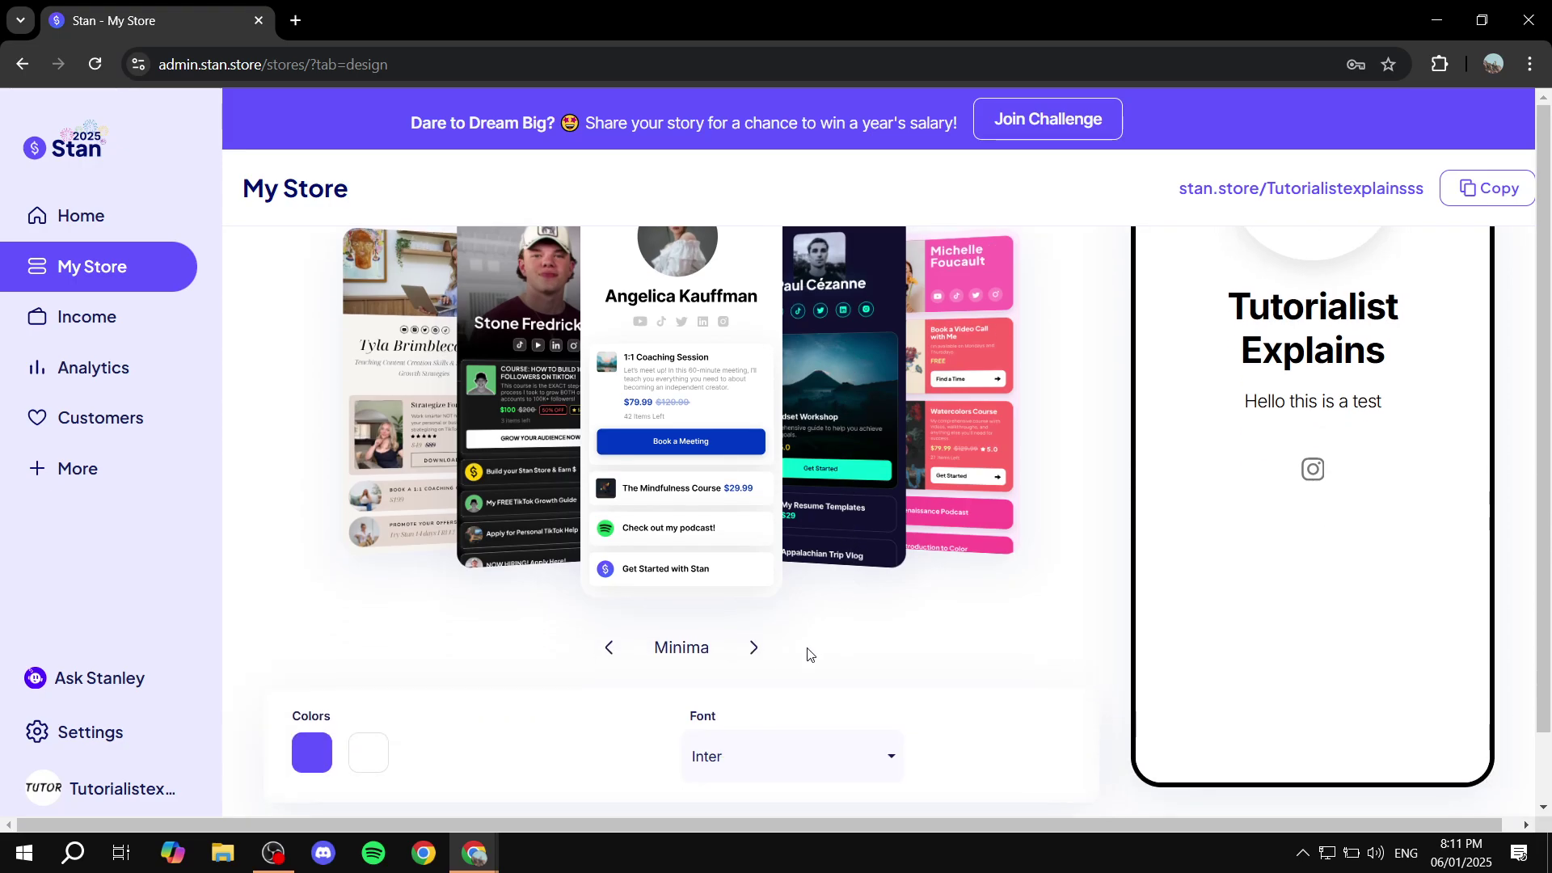
pyautogui.click(753, 648)
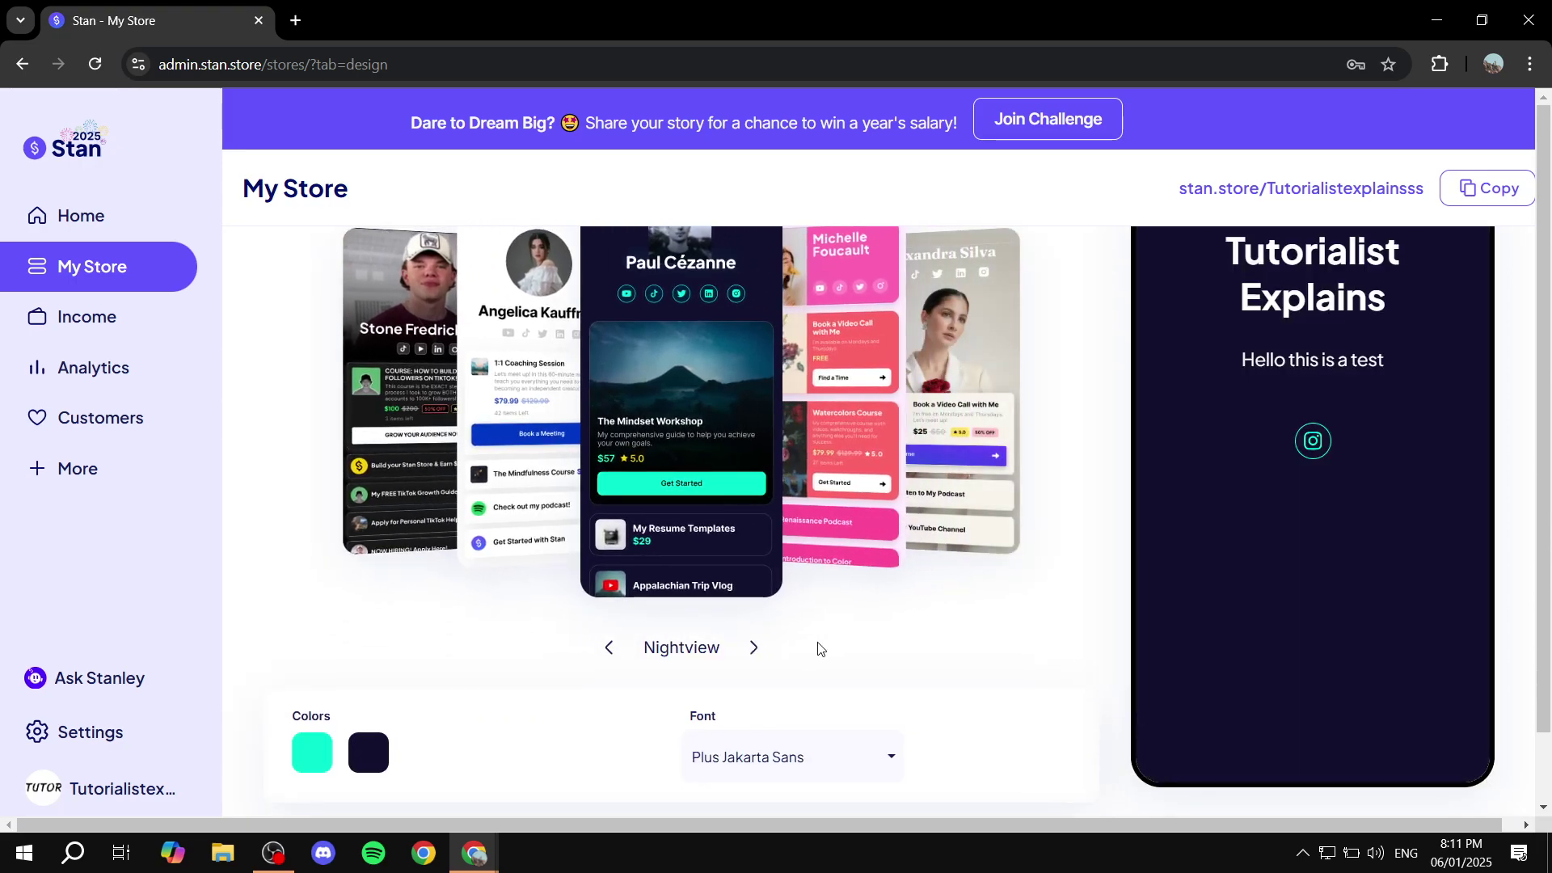
pyautogui.scroll(1, 729, 655)
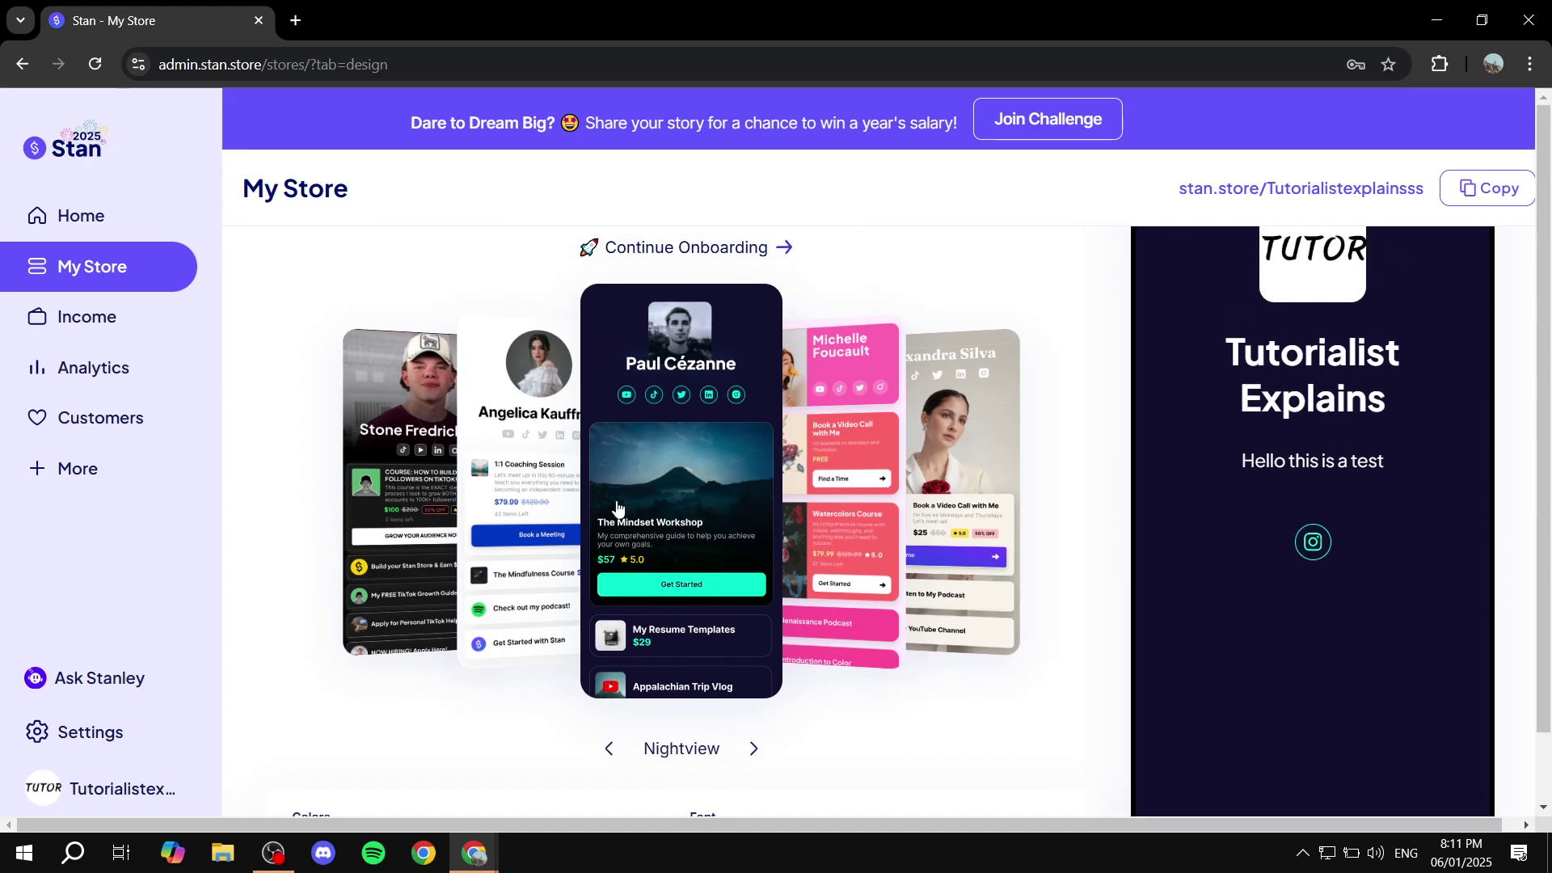
pyautogui.scroll(-2, 654, 700)
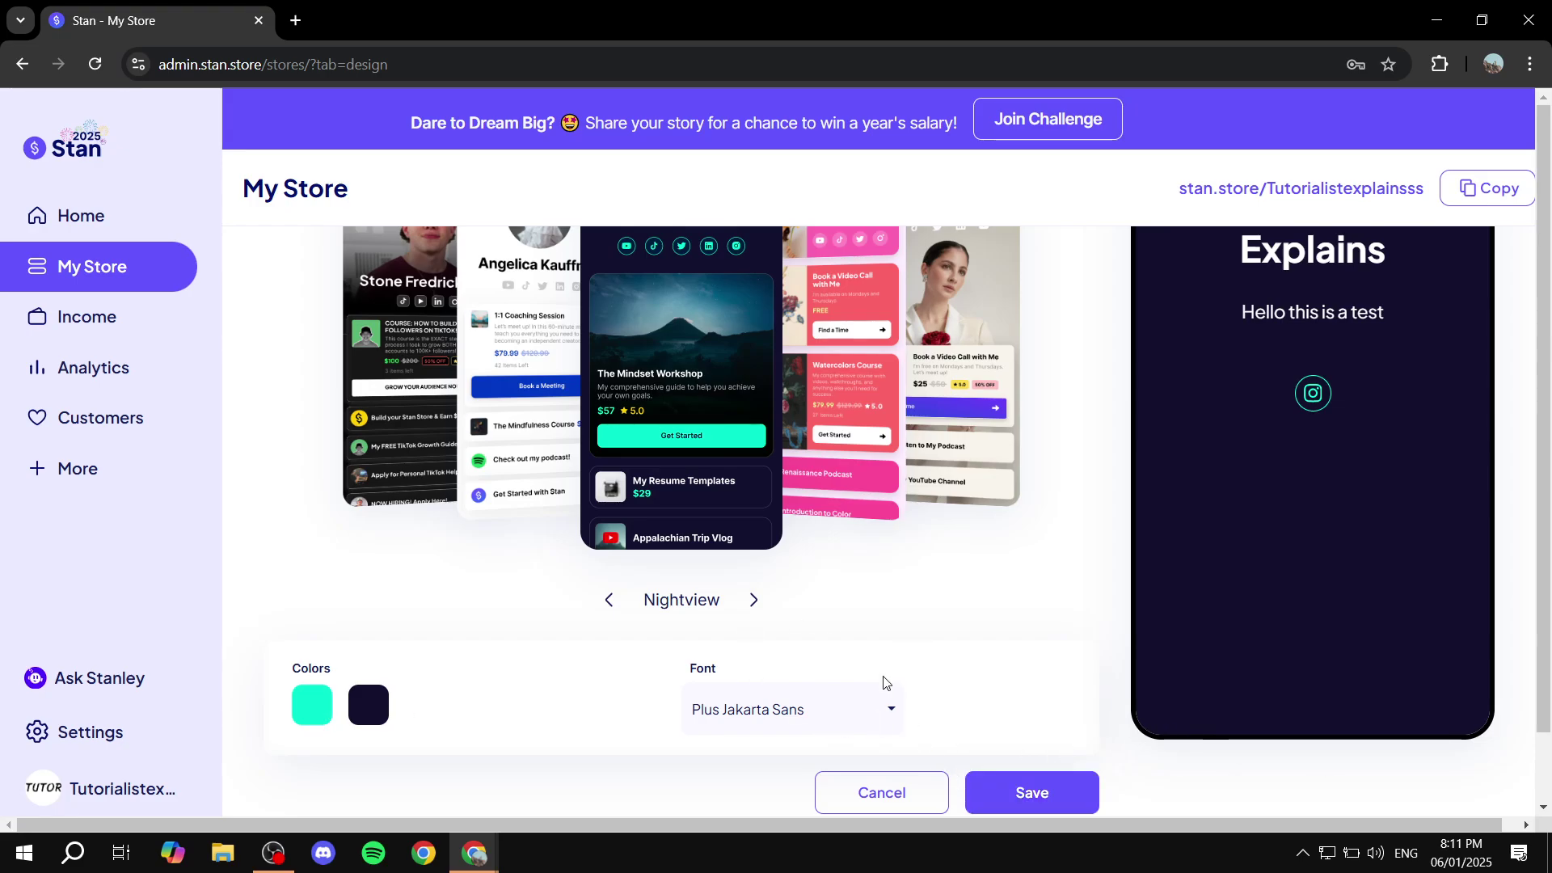
pyautogui.click(817, 711)
pyautogui.click(745, 708)
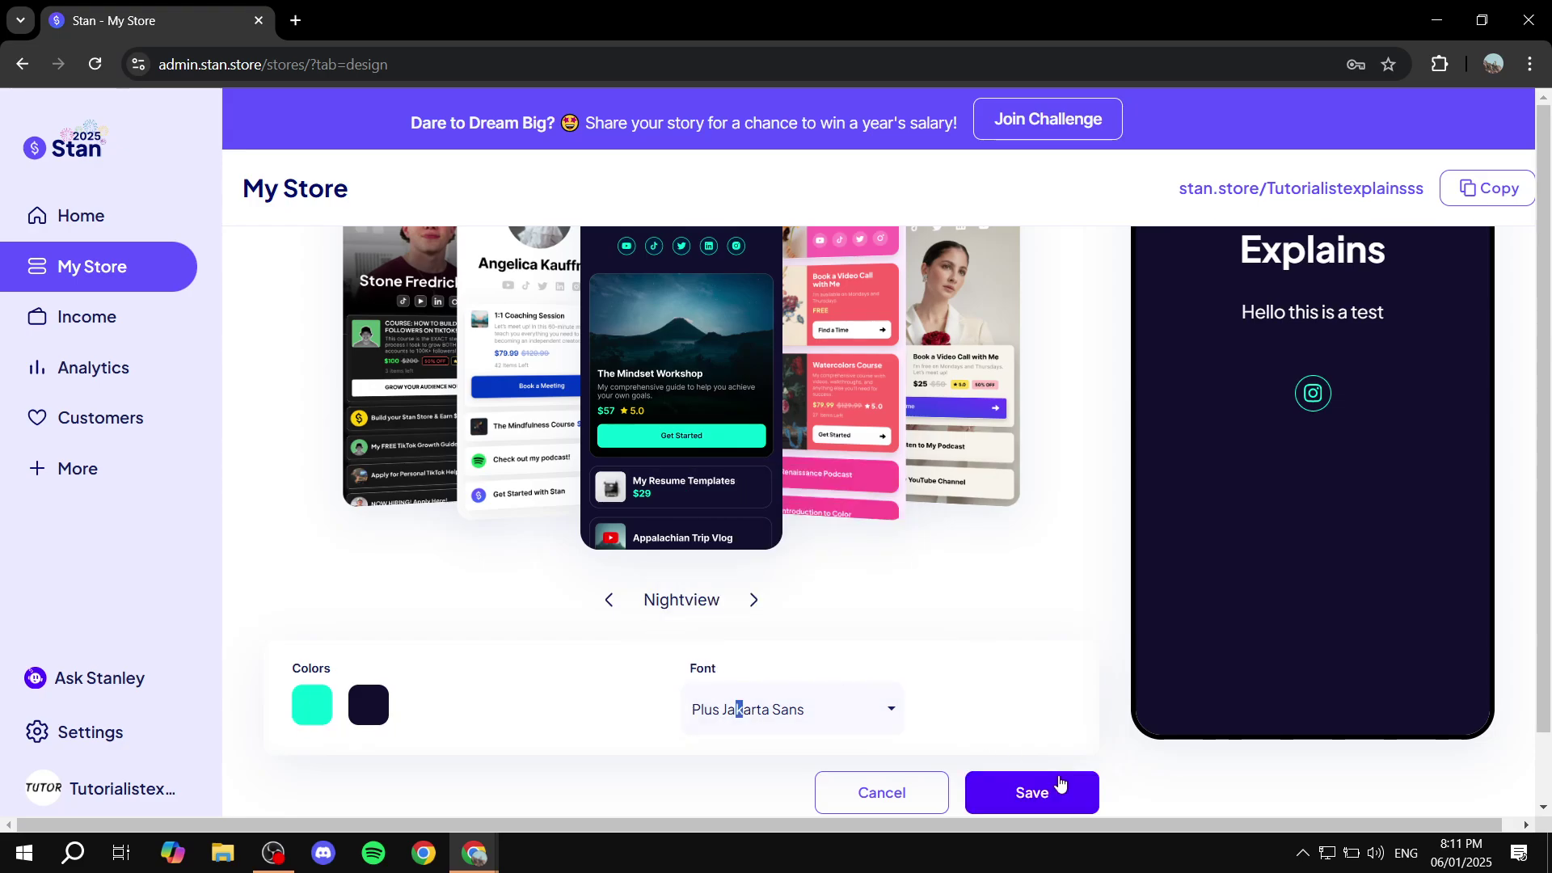
pyautogui.click(1040, 793)
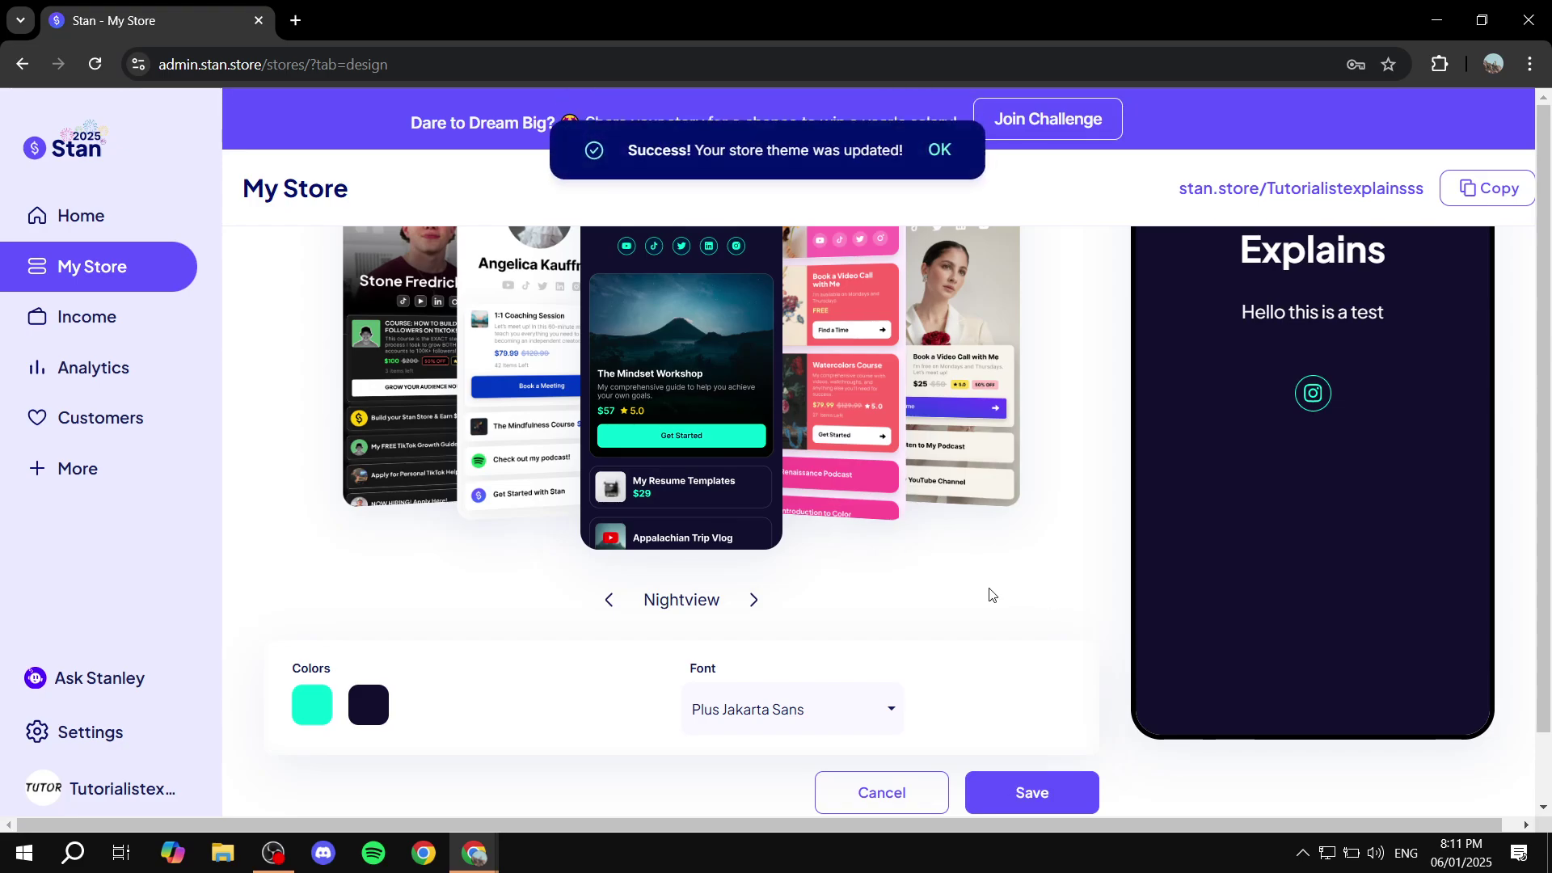
# Start adding a product to the store and examine all product types under Essentials and More Product Ideas.
pyautogui.click(328, 298)
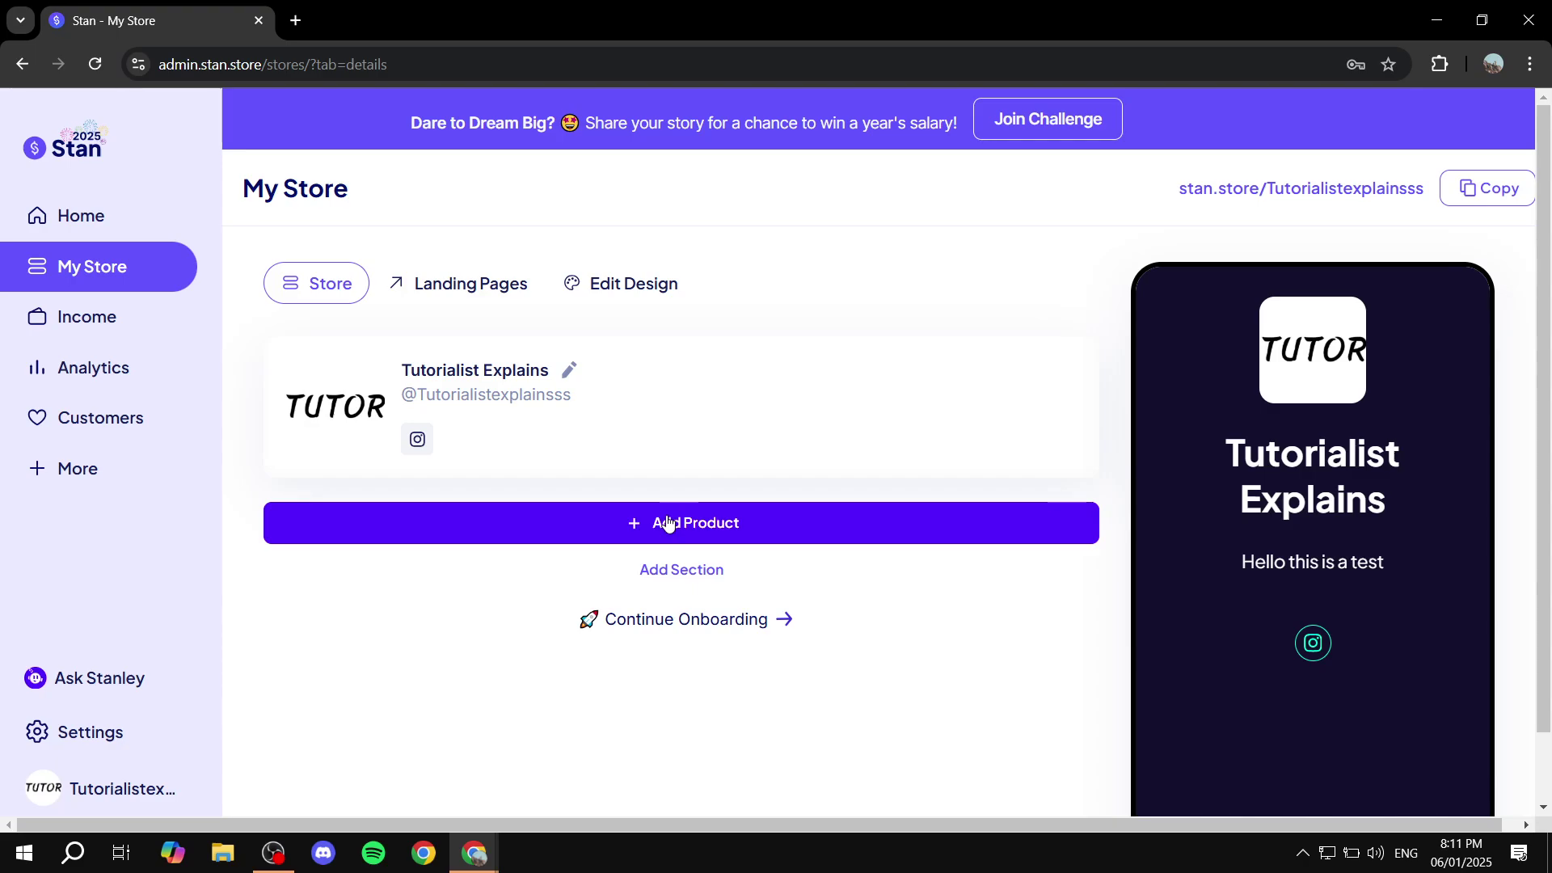
pyautogui.click(740, 526)
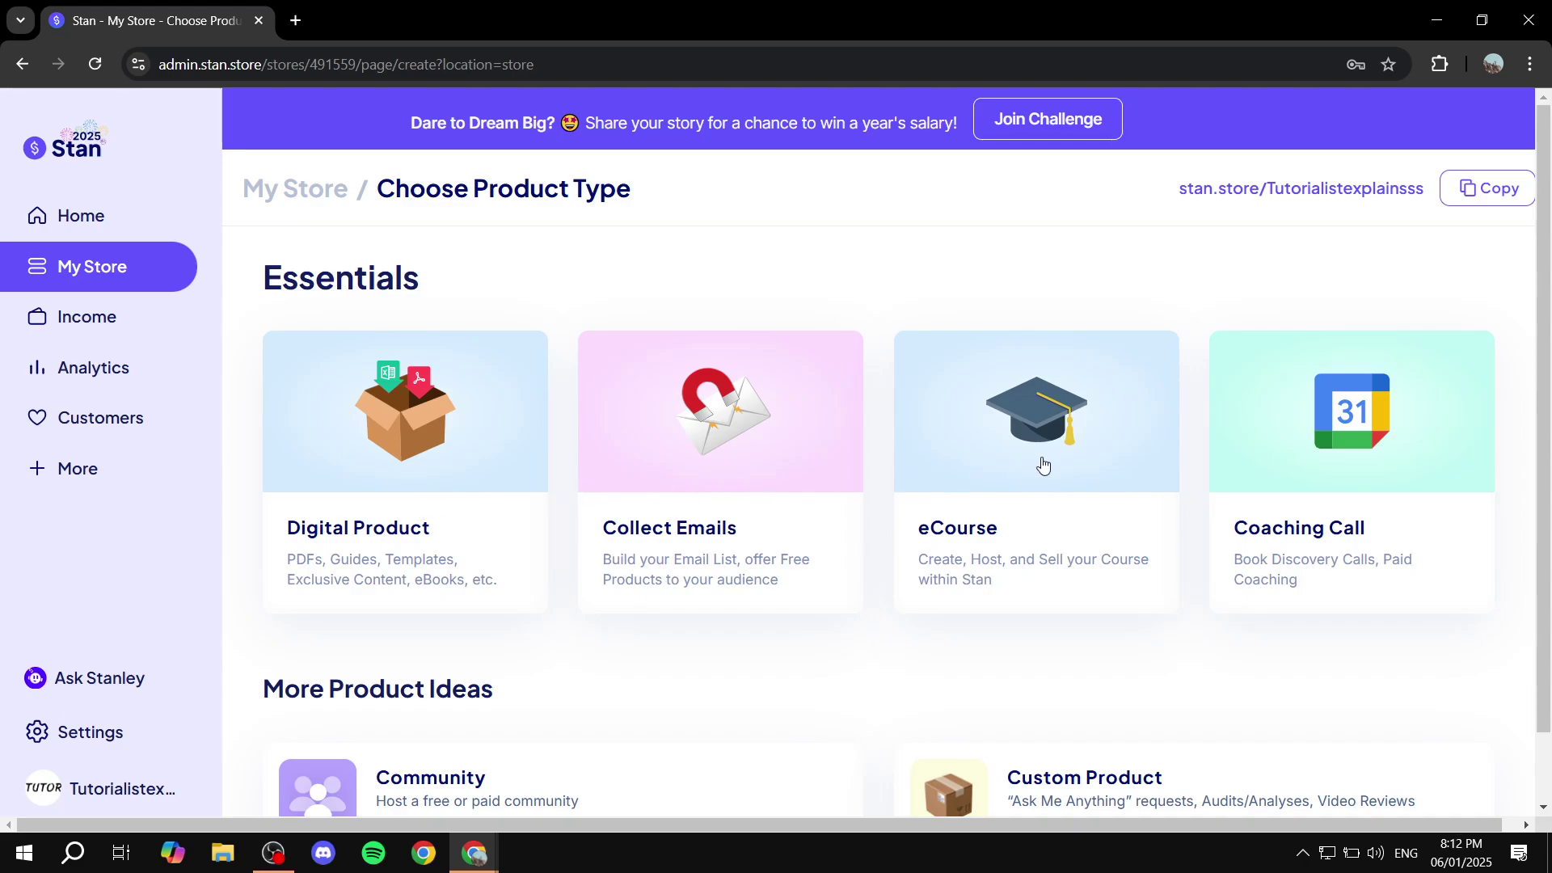
pyautogui.scroll(-1, 1388, 482)
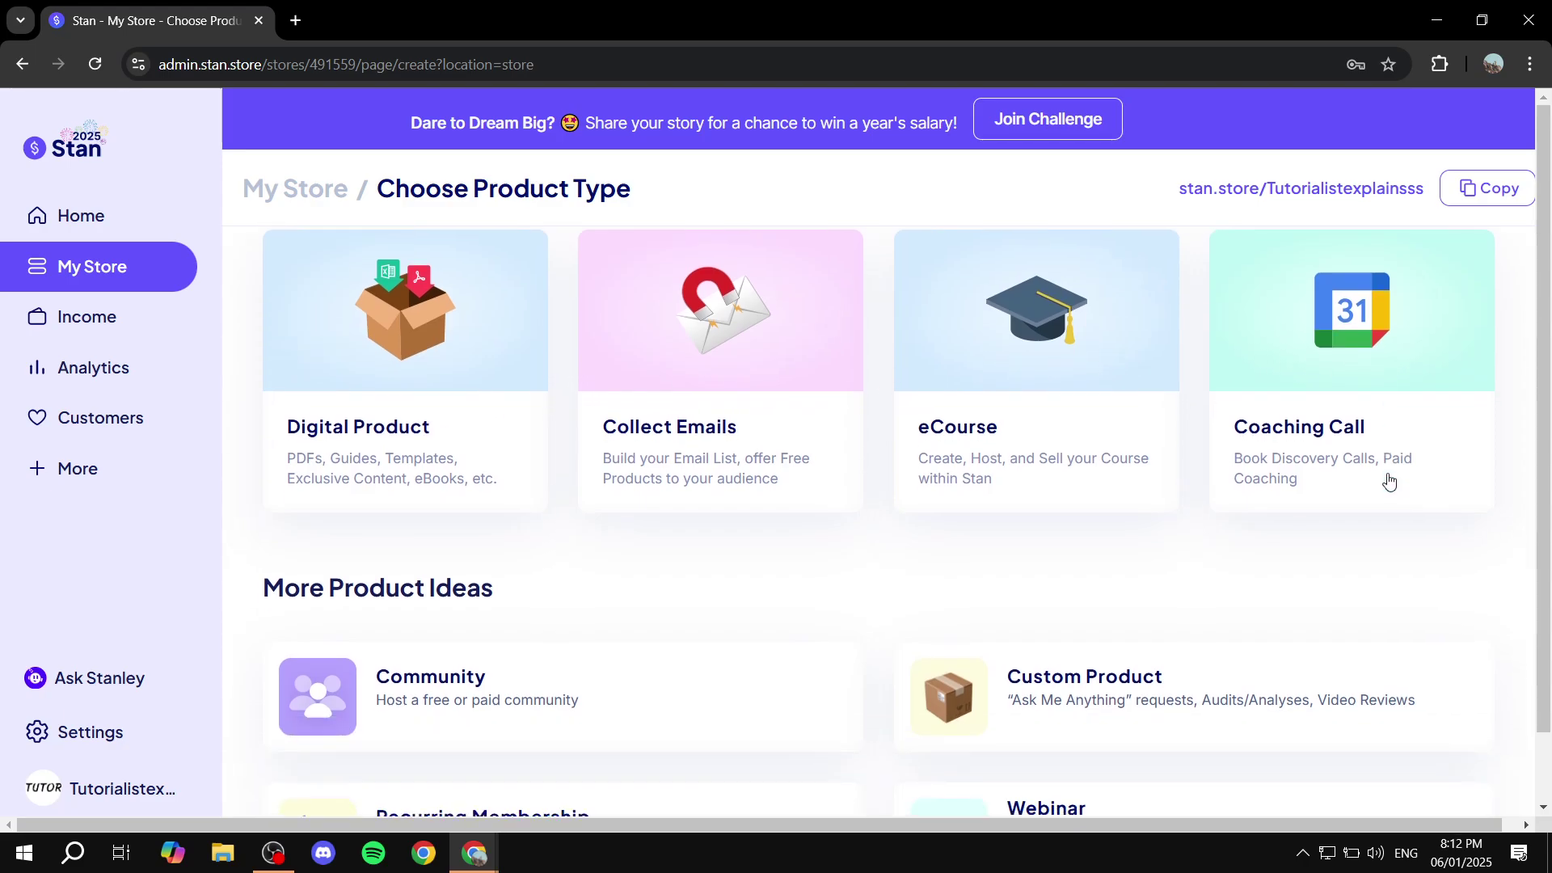
pyautogui.scroll(-3, 1387, 477)
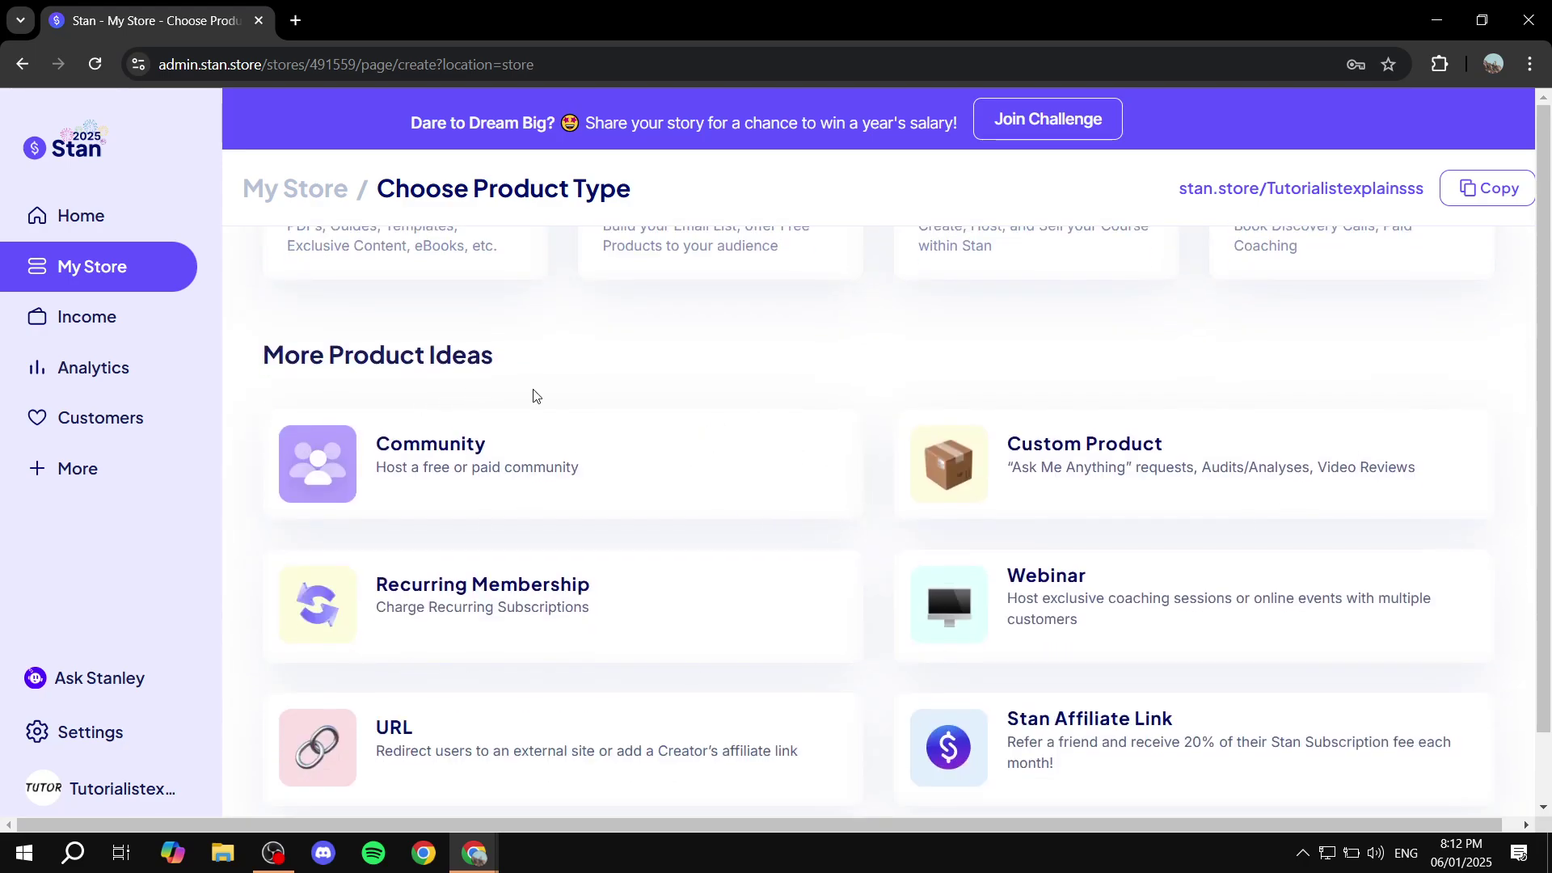
pyautogui.scroll(-1, 532, 395)
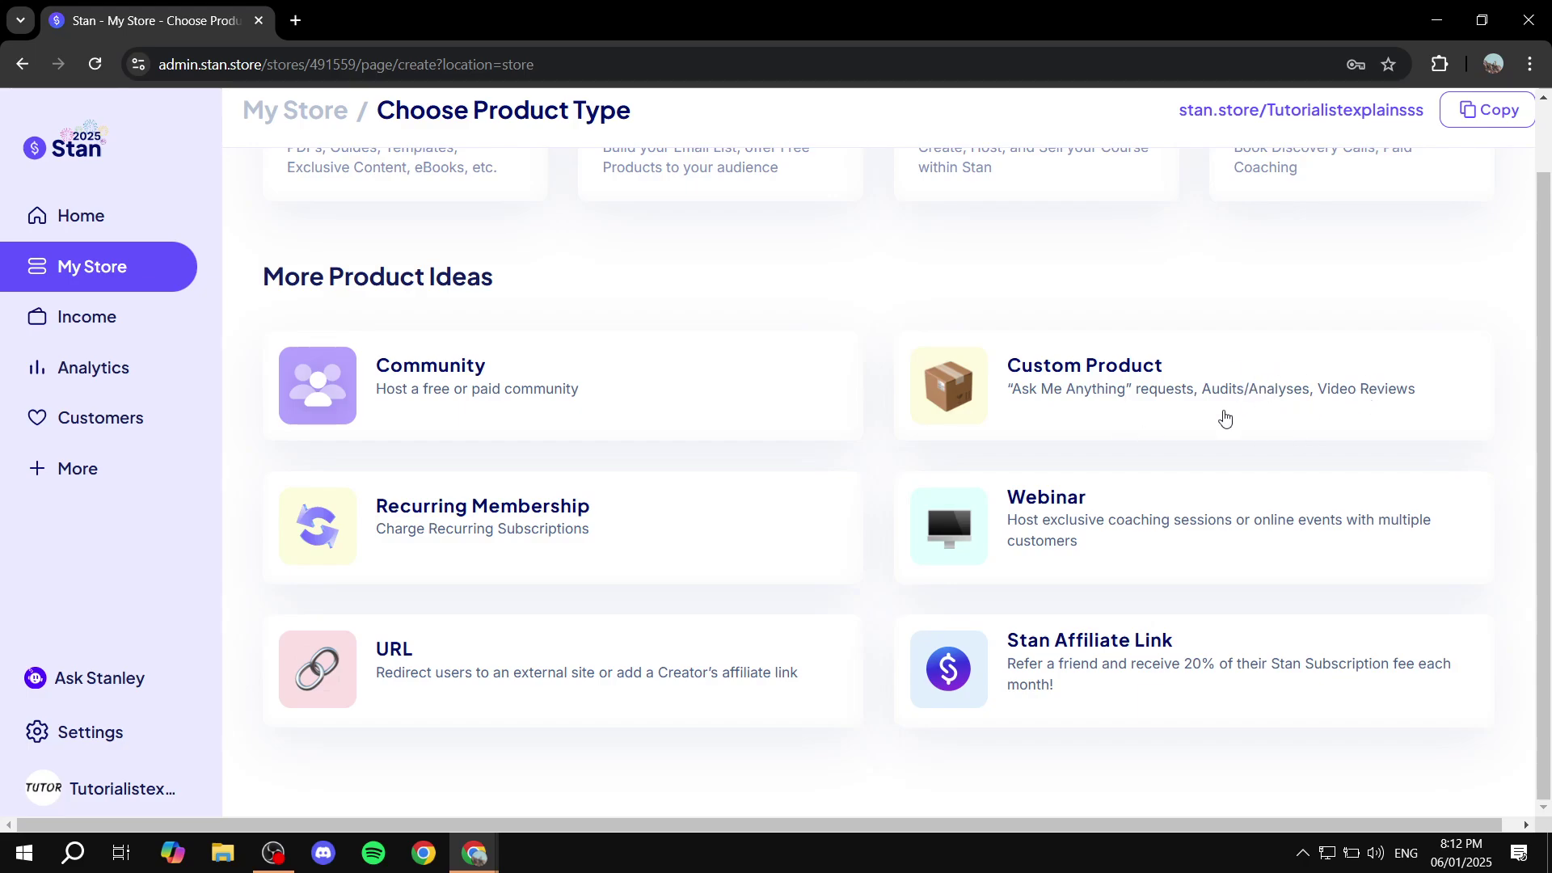
pyautogui.scroll(5, 1233, 404)
pyautogui.scroll(-1, 998, 450)
pyautogui.scroll(-3, 1056, 461)
pyautogui.scroll(4, 1091, 499)
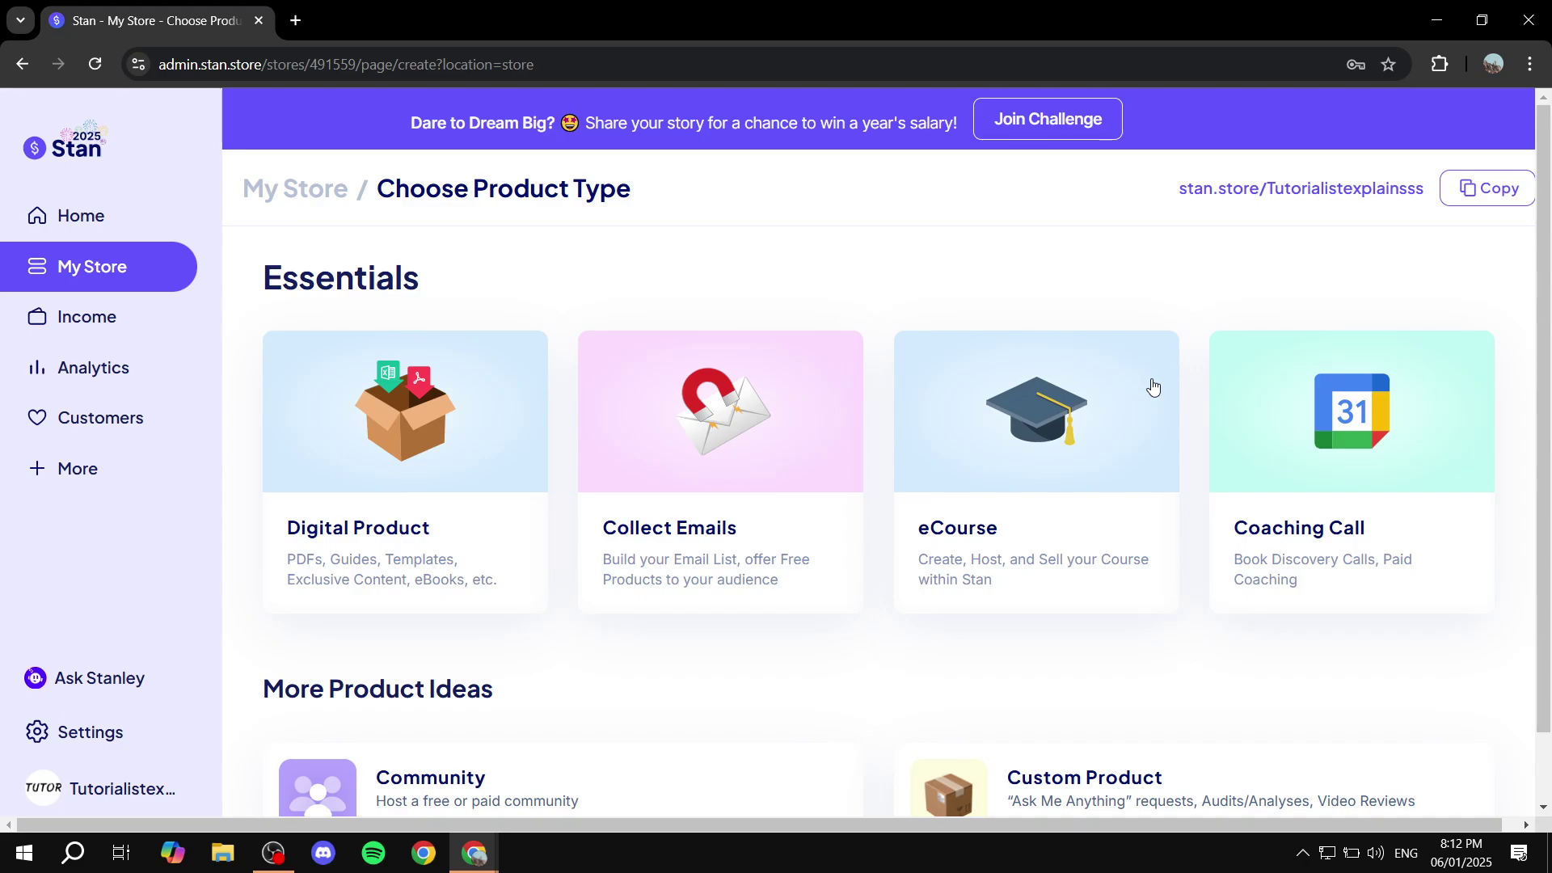
# Choose Digital Product as the new product's type and look over its thumbnail settings.
pyautogui.click(425, 421)
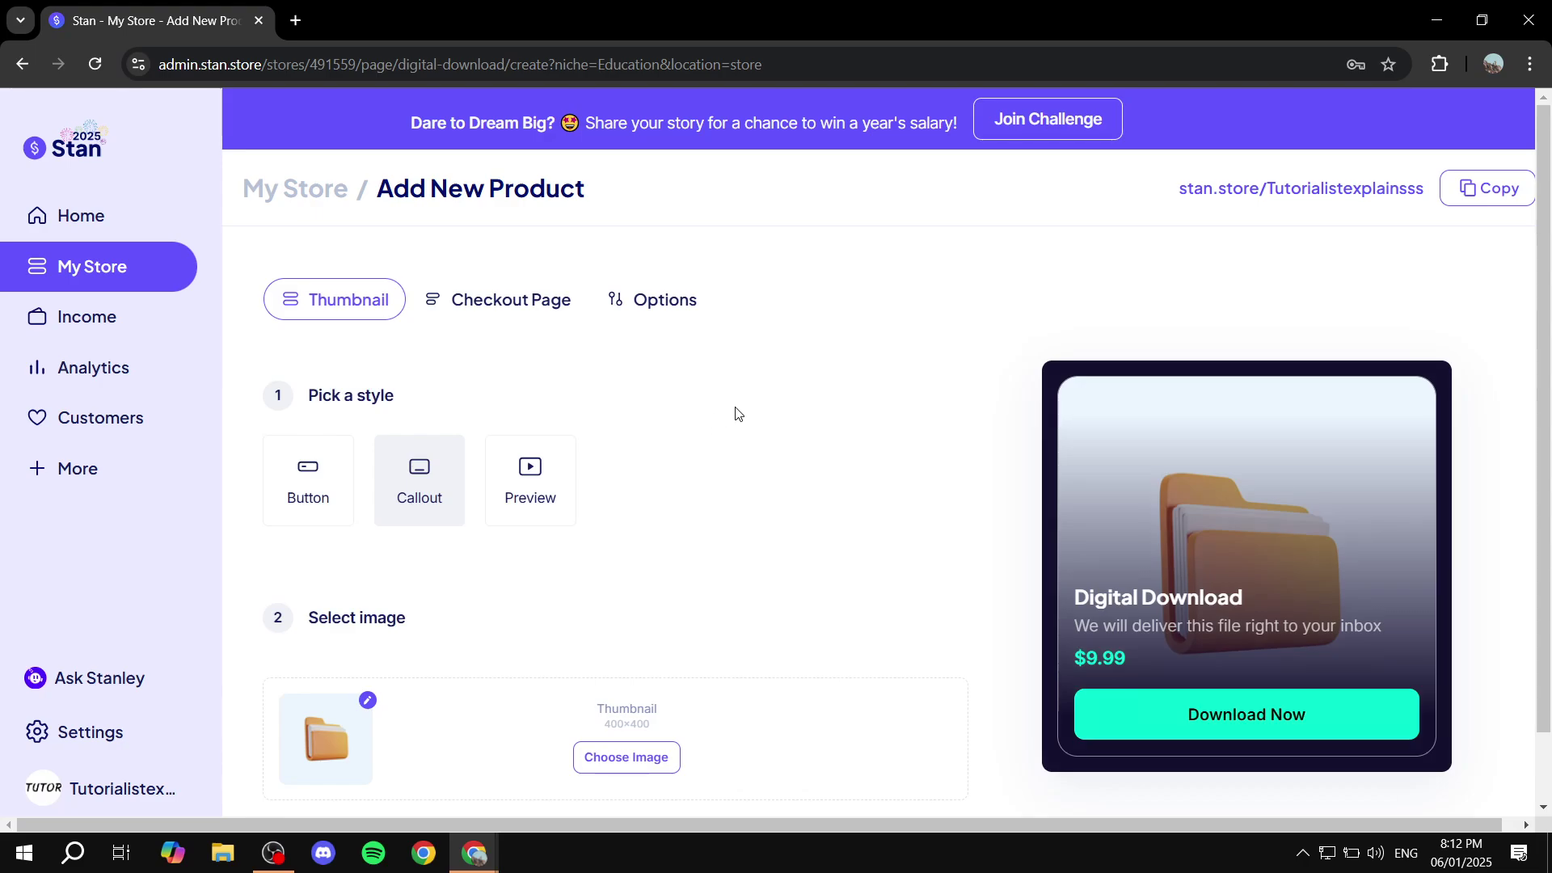
pyautogui.scroll(-2, 744, 376)
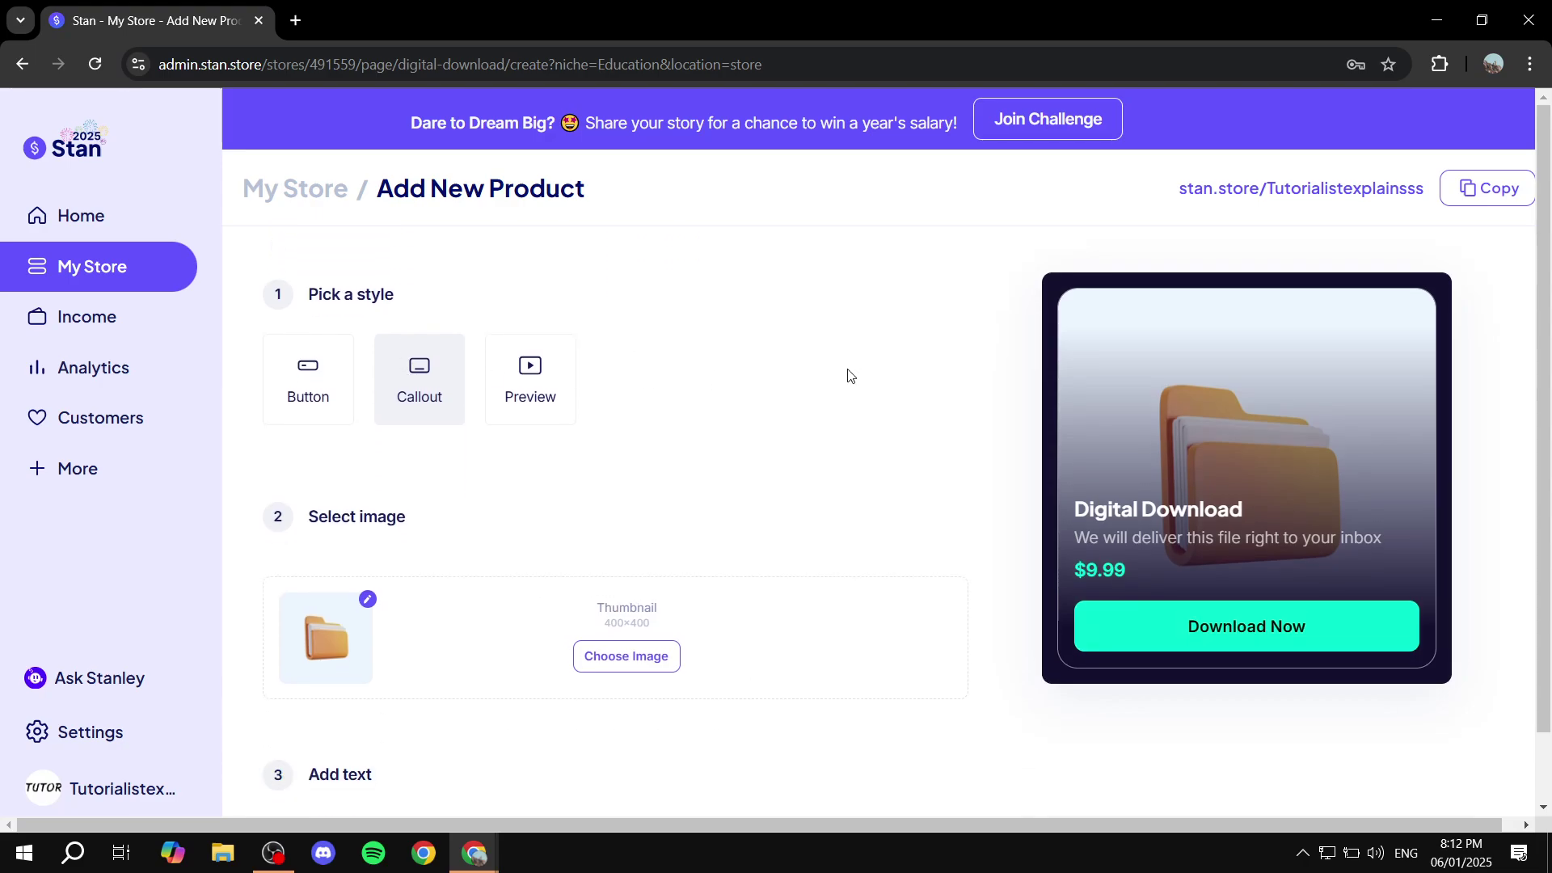
pyautogui.scroll(2, 677, 337)
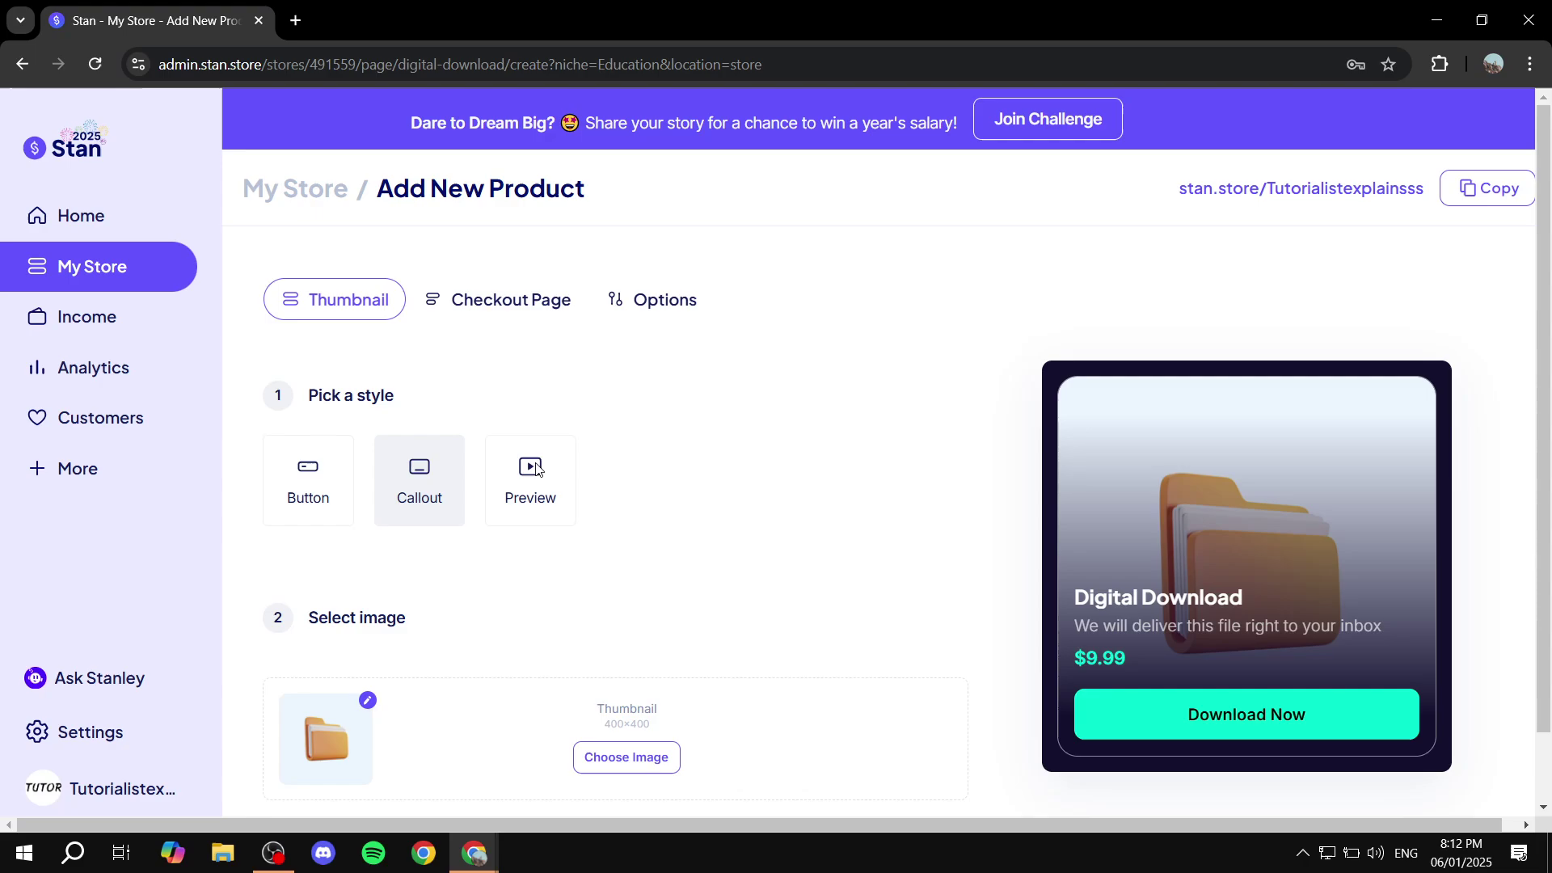
# Try the Preview and Button thumbnail styles for the digital product, and set the style back to Callout.
pyautogui.click(527, 493)
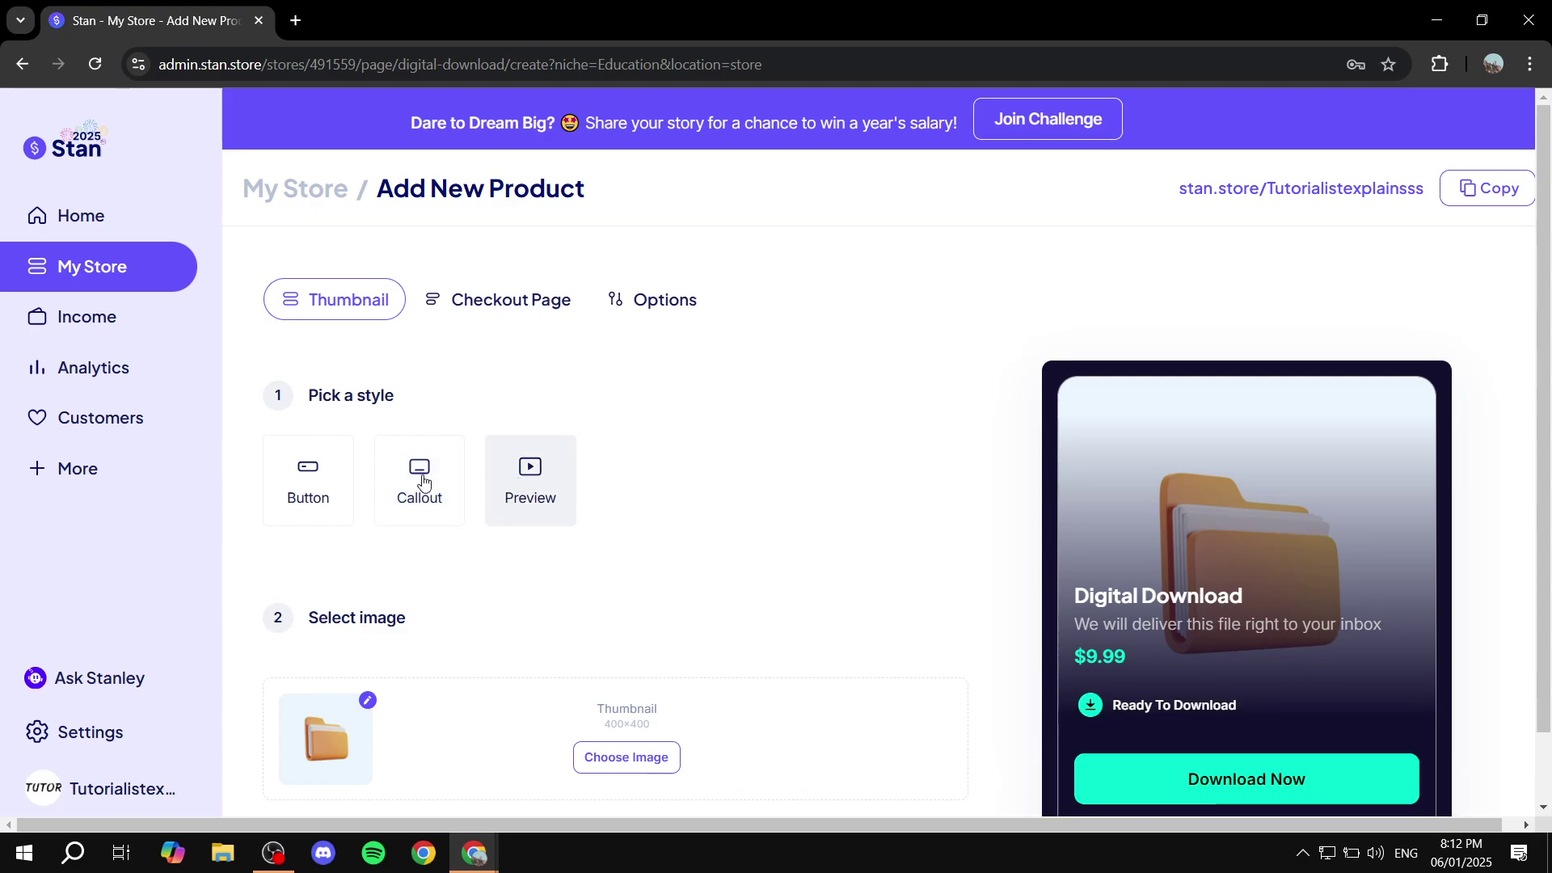
pyautogui.click(300, 489)
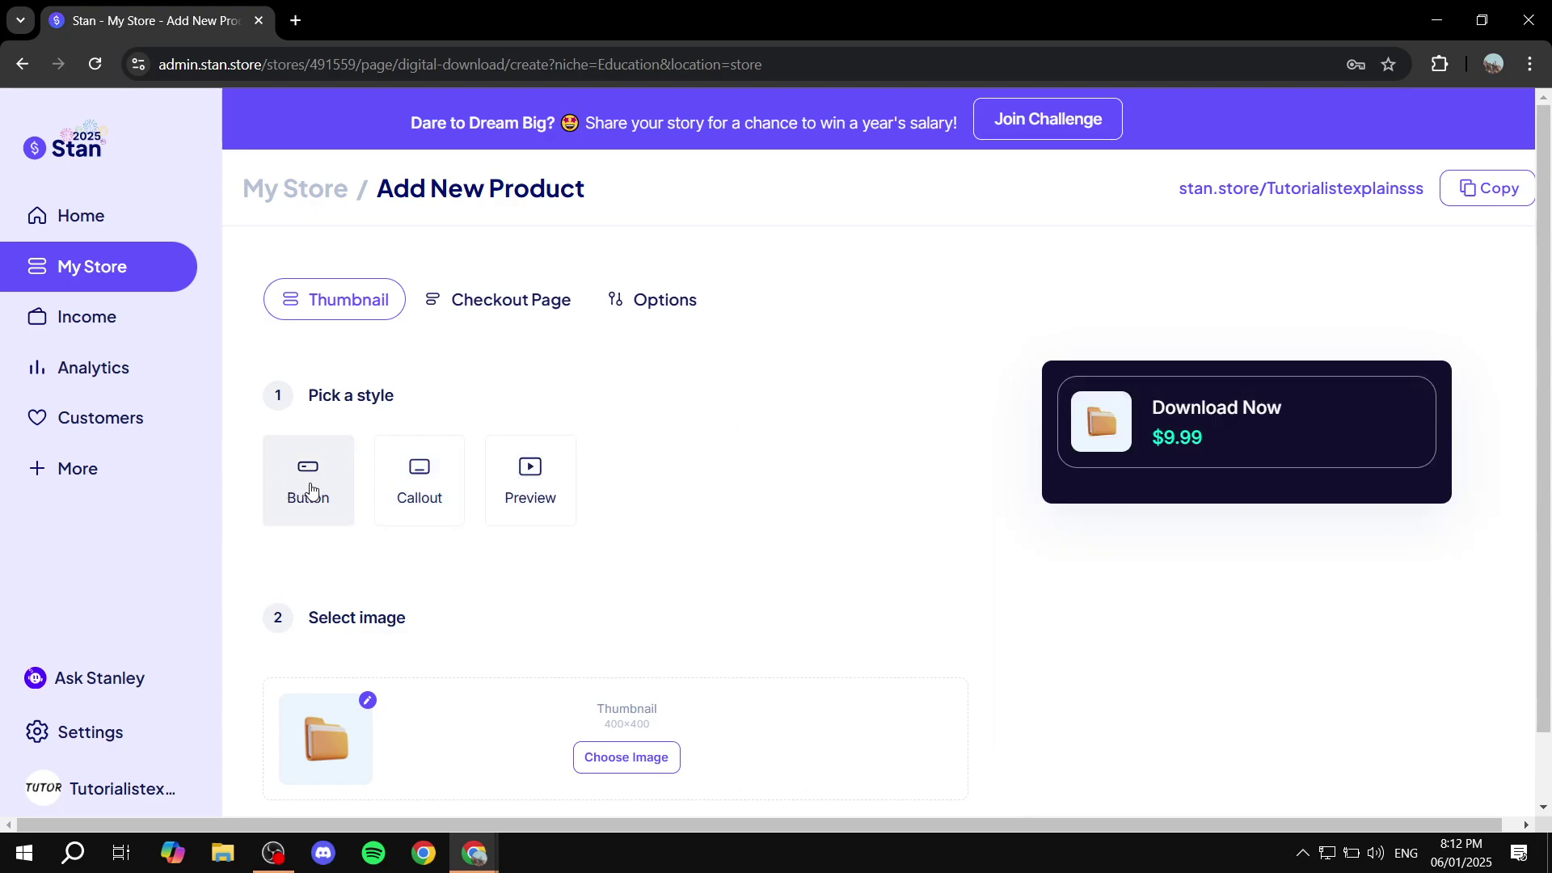
pyautogui.click(421, 483)
pyautogui.click(549, 503)
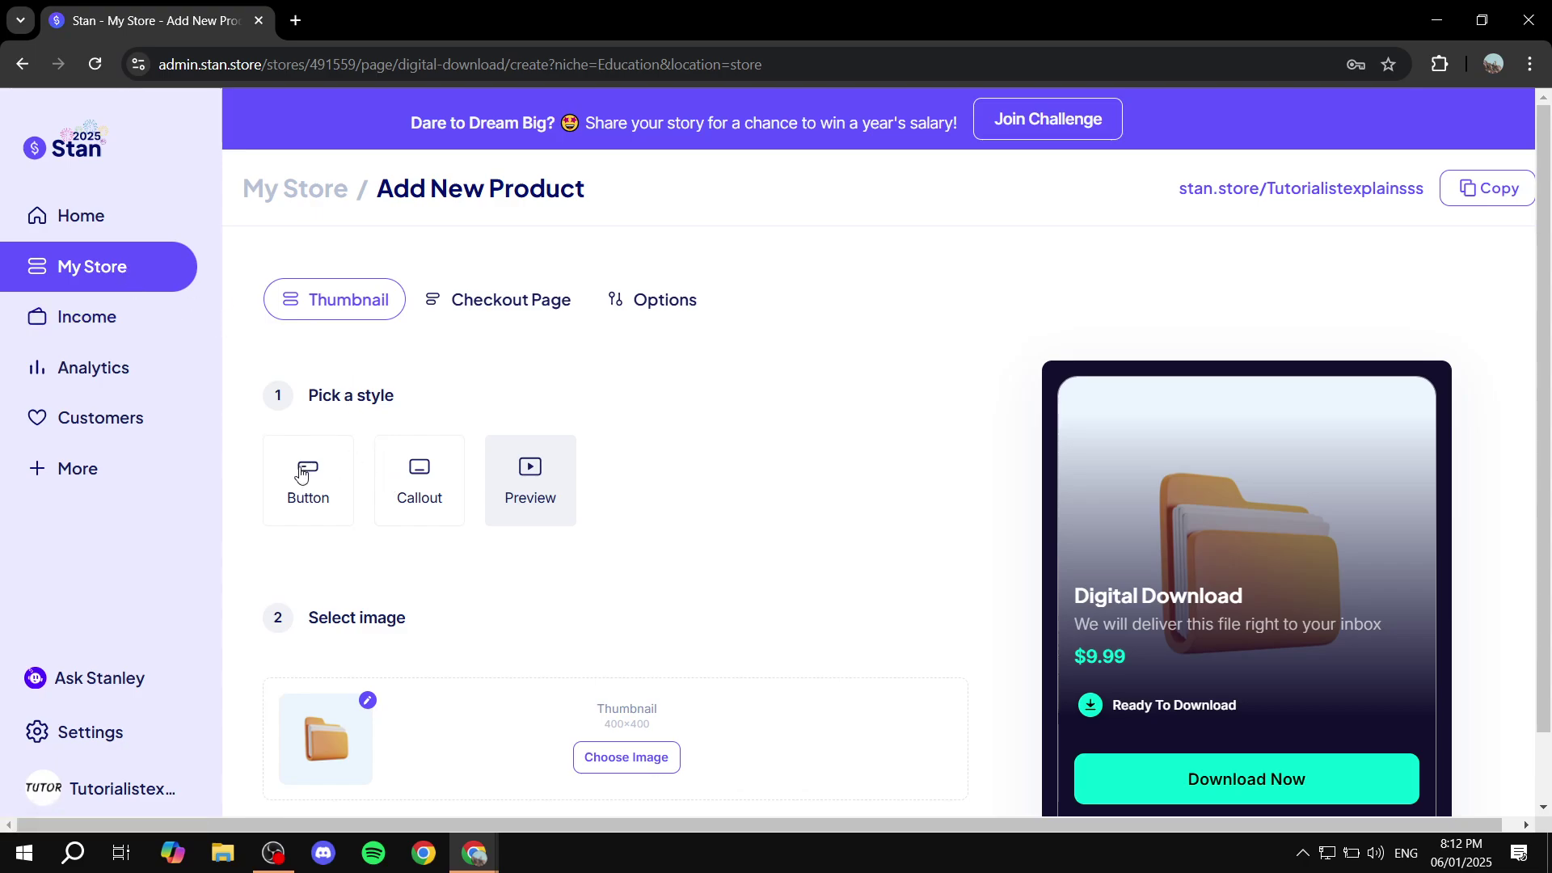
pyautogui.click(300, 473)
pyautogui.click(443, 477)
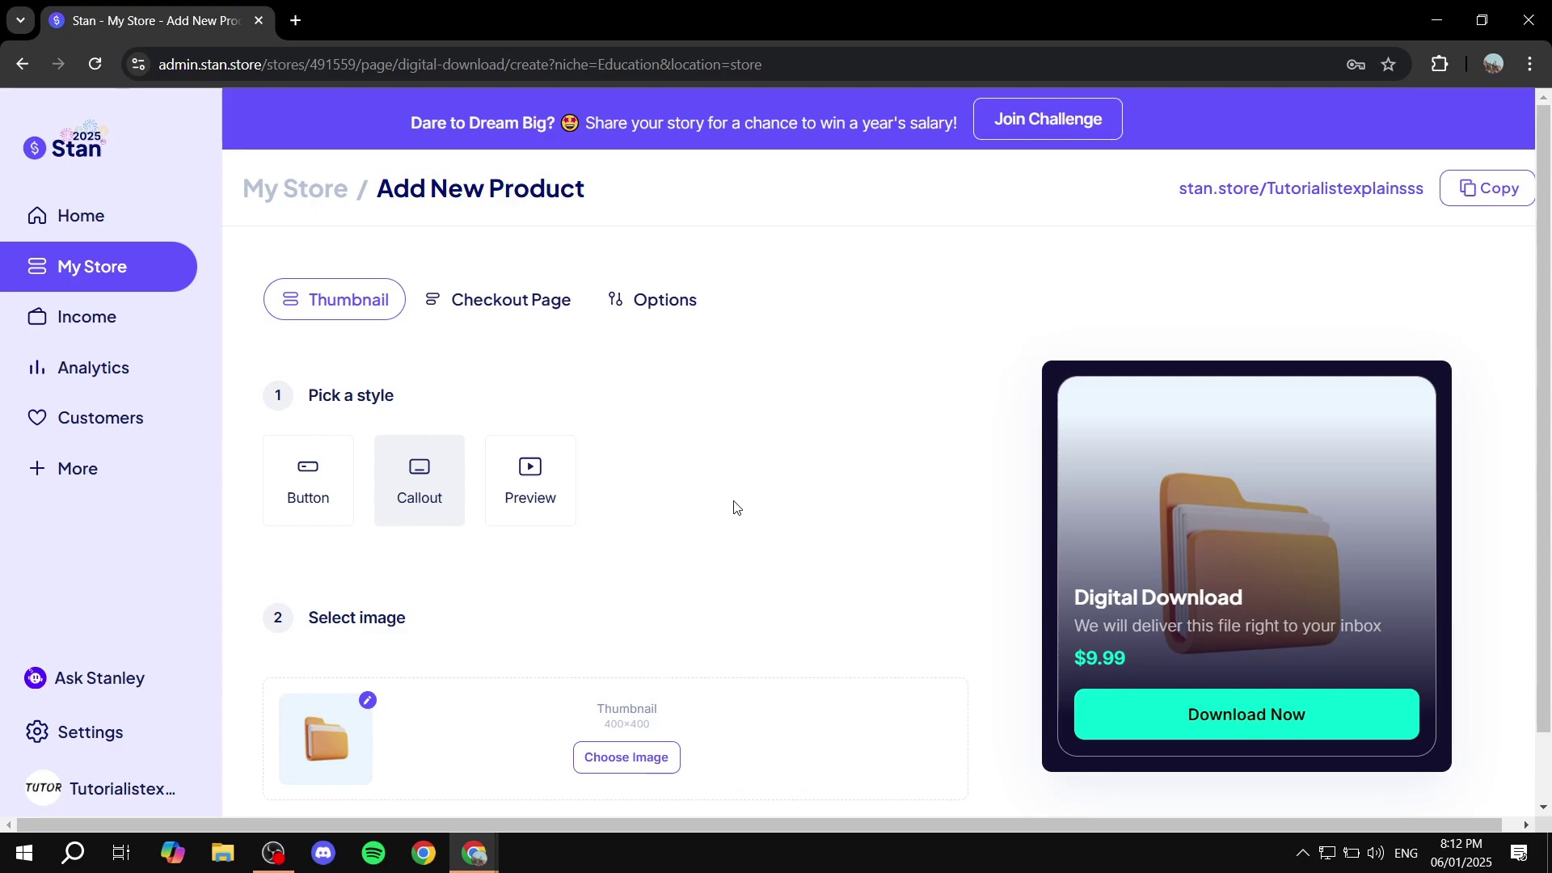
# Open the image chooser for the product thumbnail, look over the available images, and close it without choosing one.
pyautogui.scroll(-3, 509, 572)
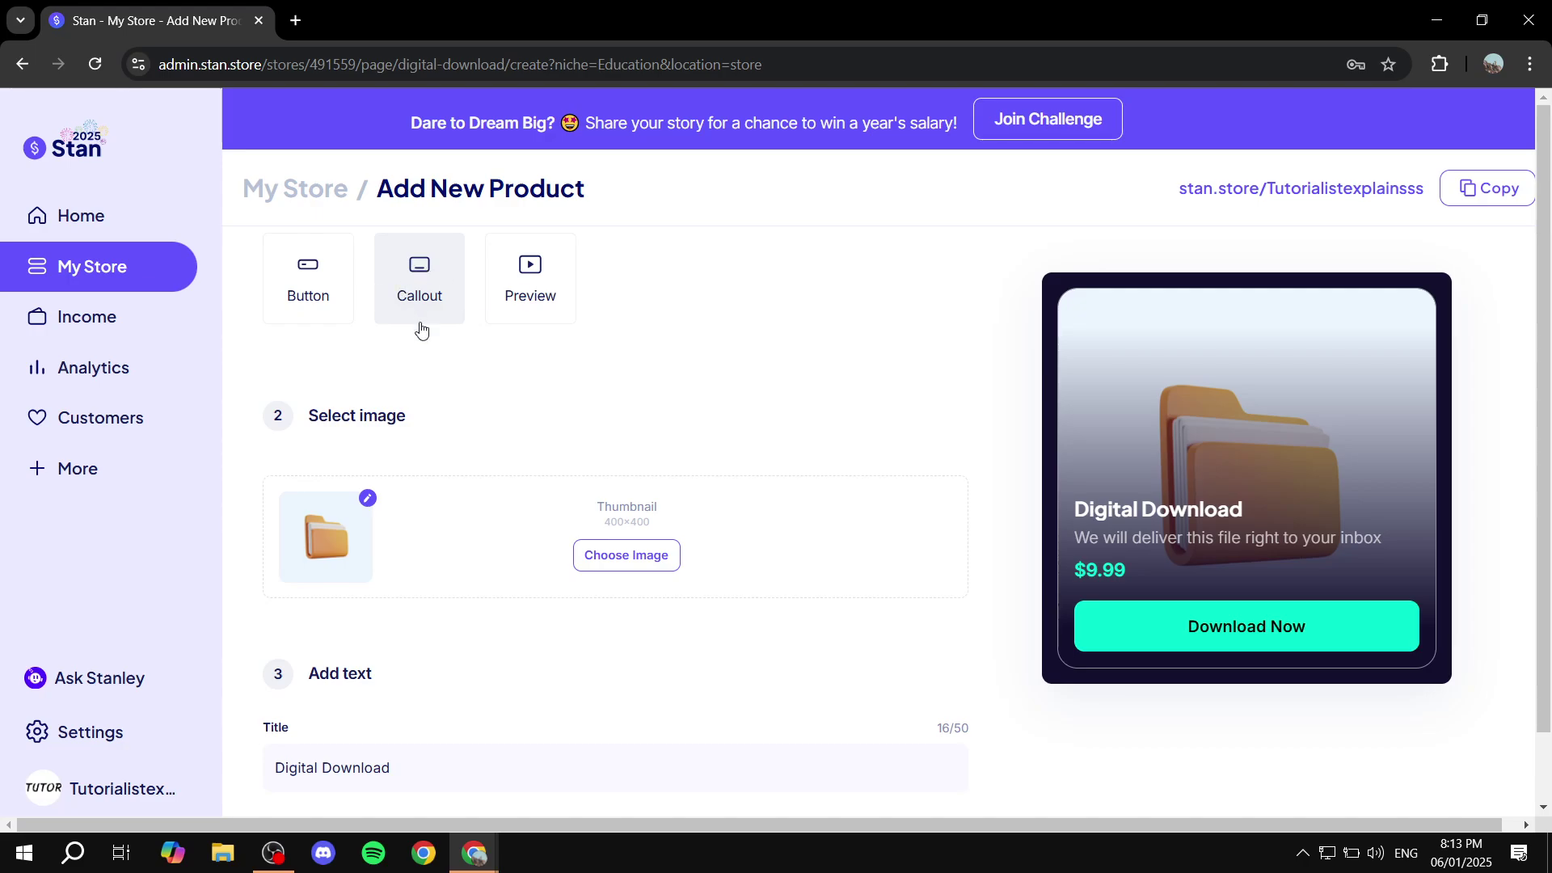
pyautogui.scroll(-1, 366, 485)
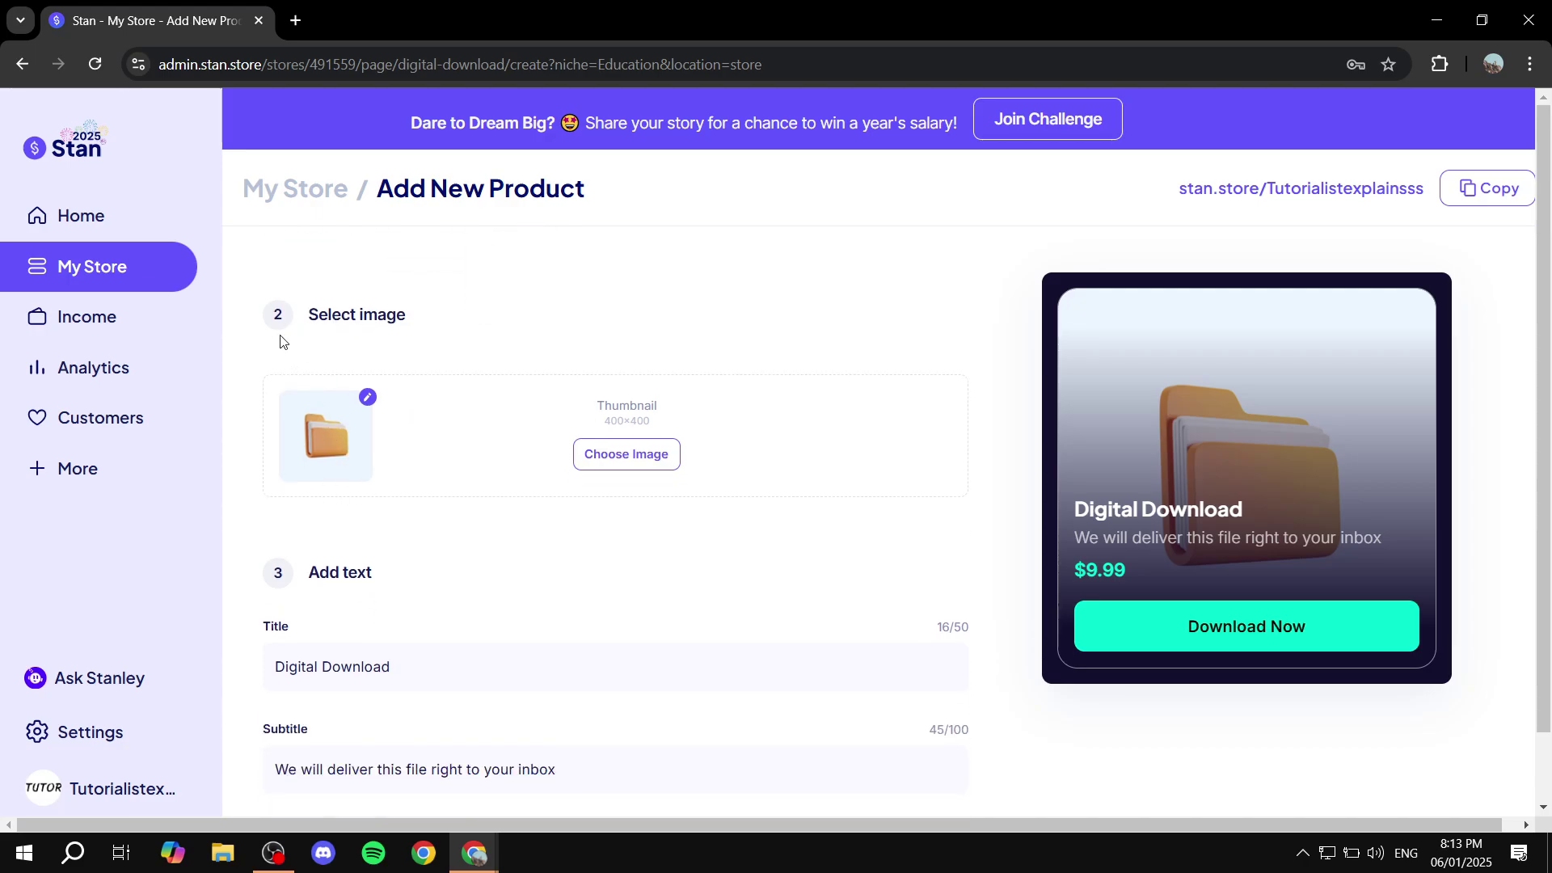
pyautogui.click(618, 454)
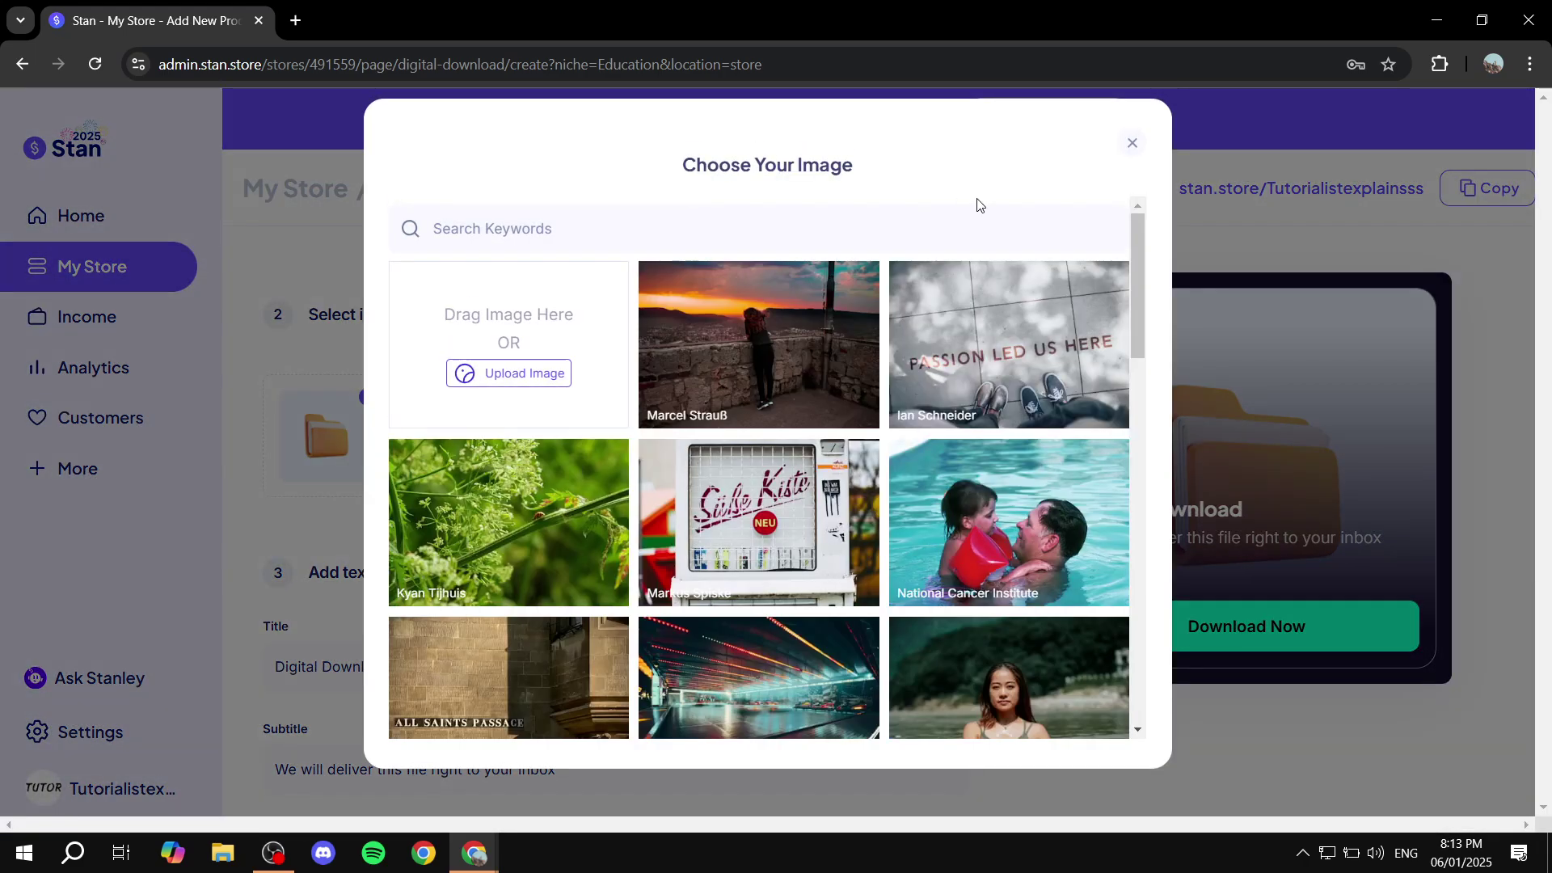
pyautogui.click(1133, 143)
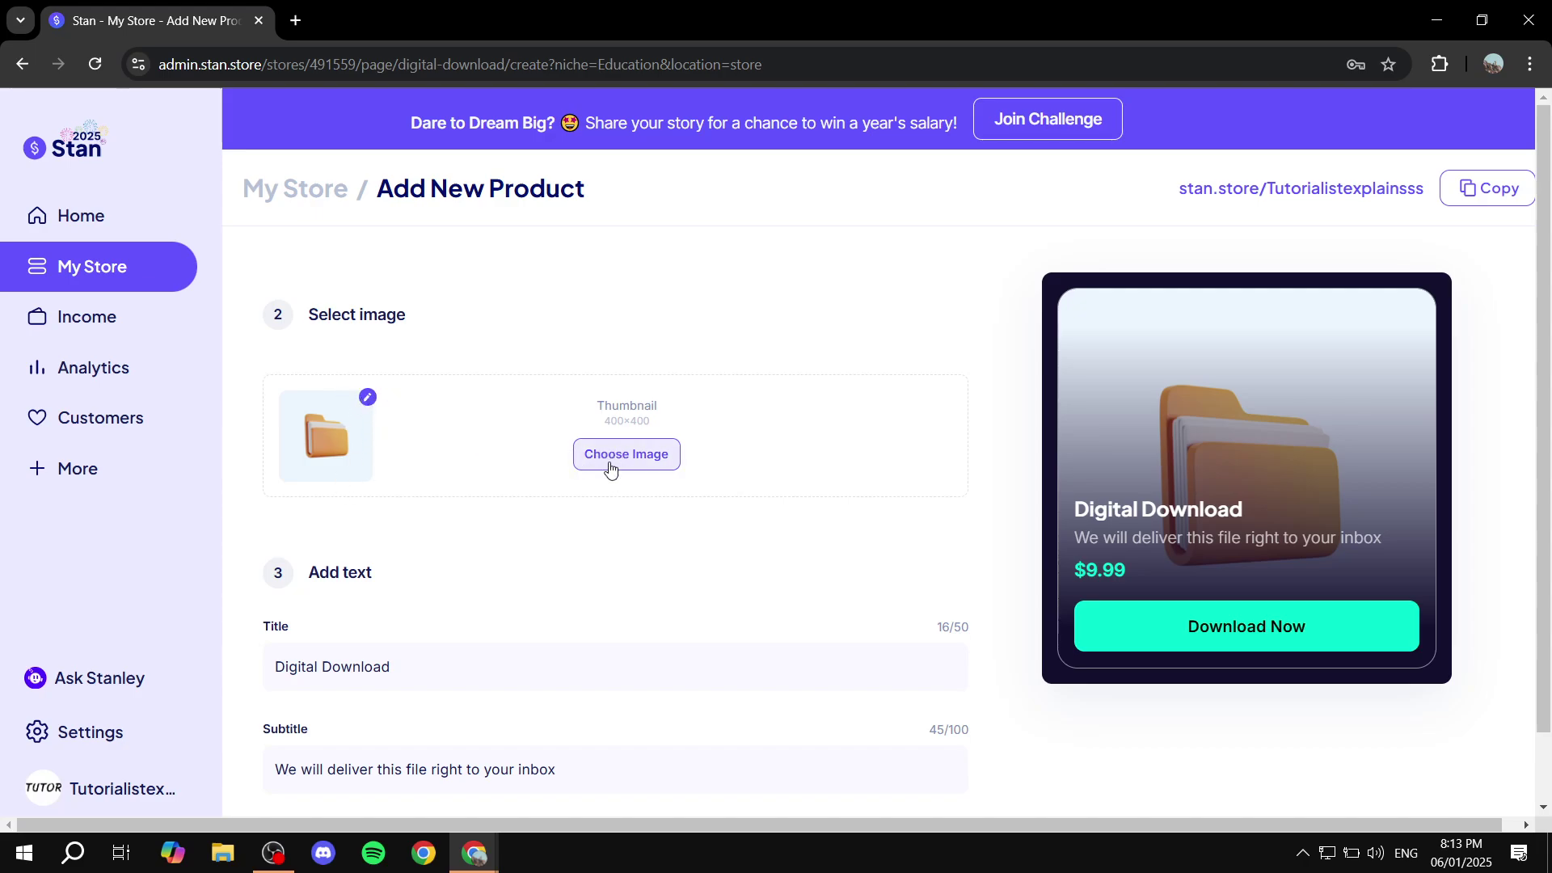
# Review the title, subtitle and button text fields of the digital product's thumbnail alongside the preview.
pyautogui.scroll(-1, 579, 503)
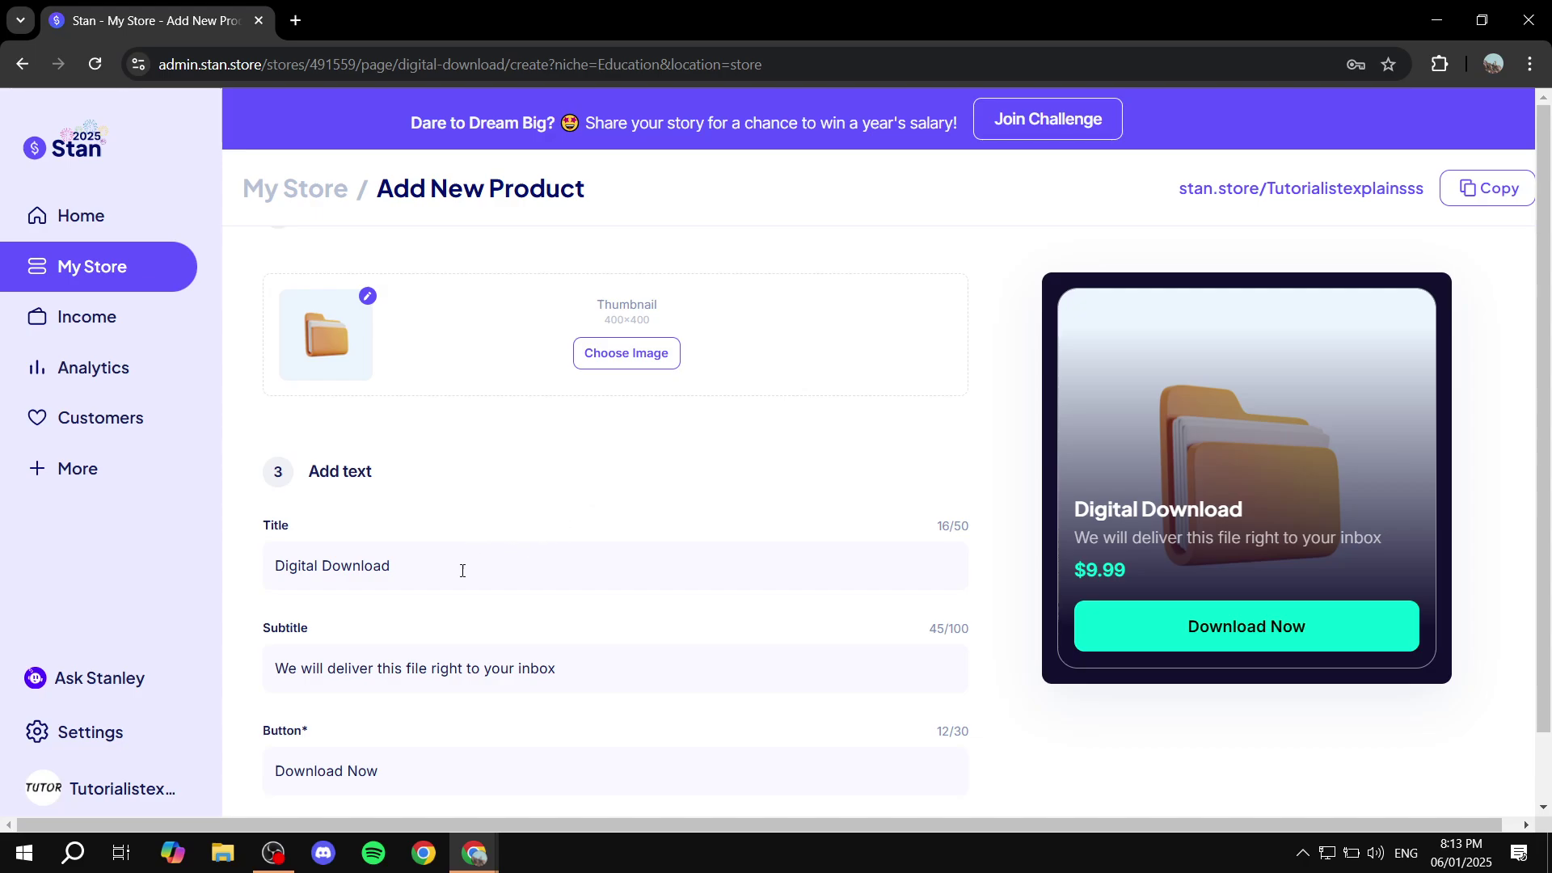
pyautogui.moveTo(463, 569); pyautogui.dragTo(178, 575)
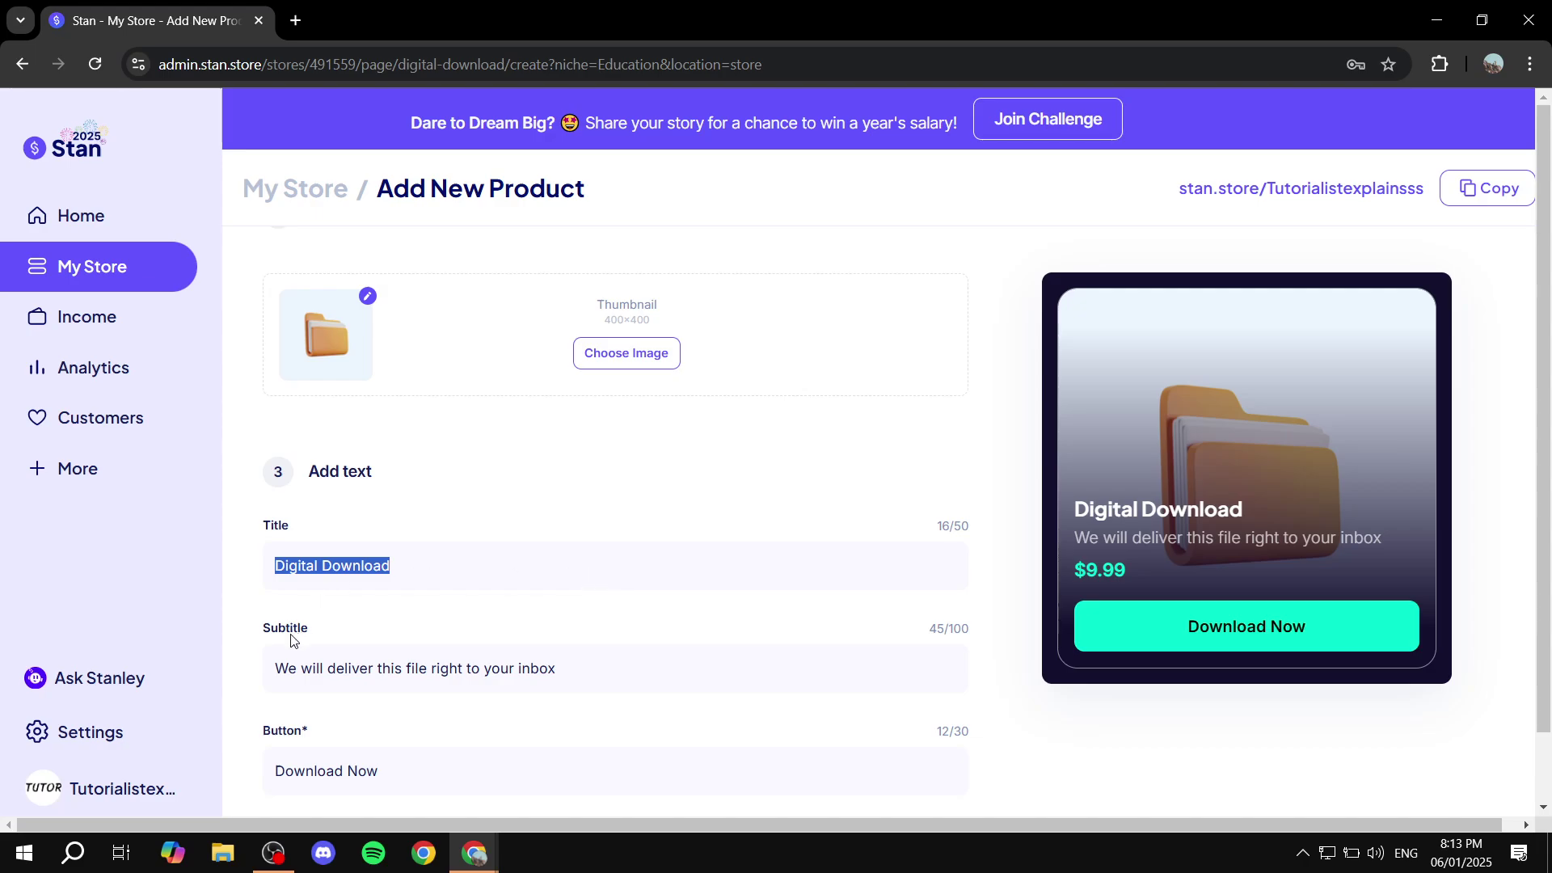
pyautogui.click(1074, 551)
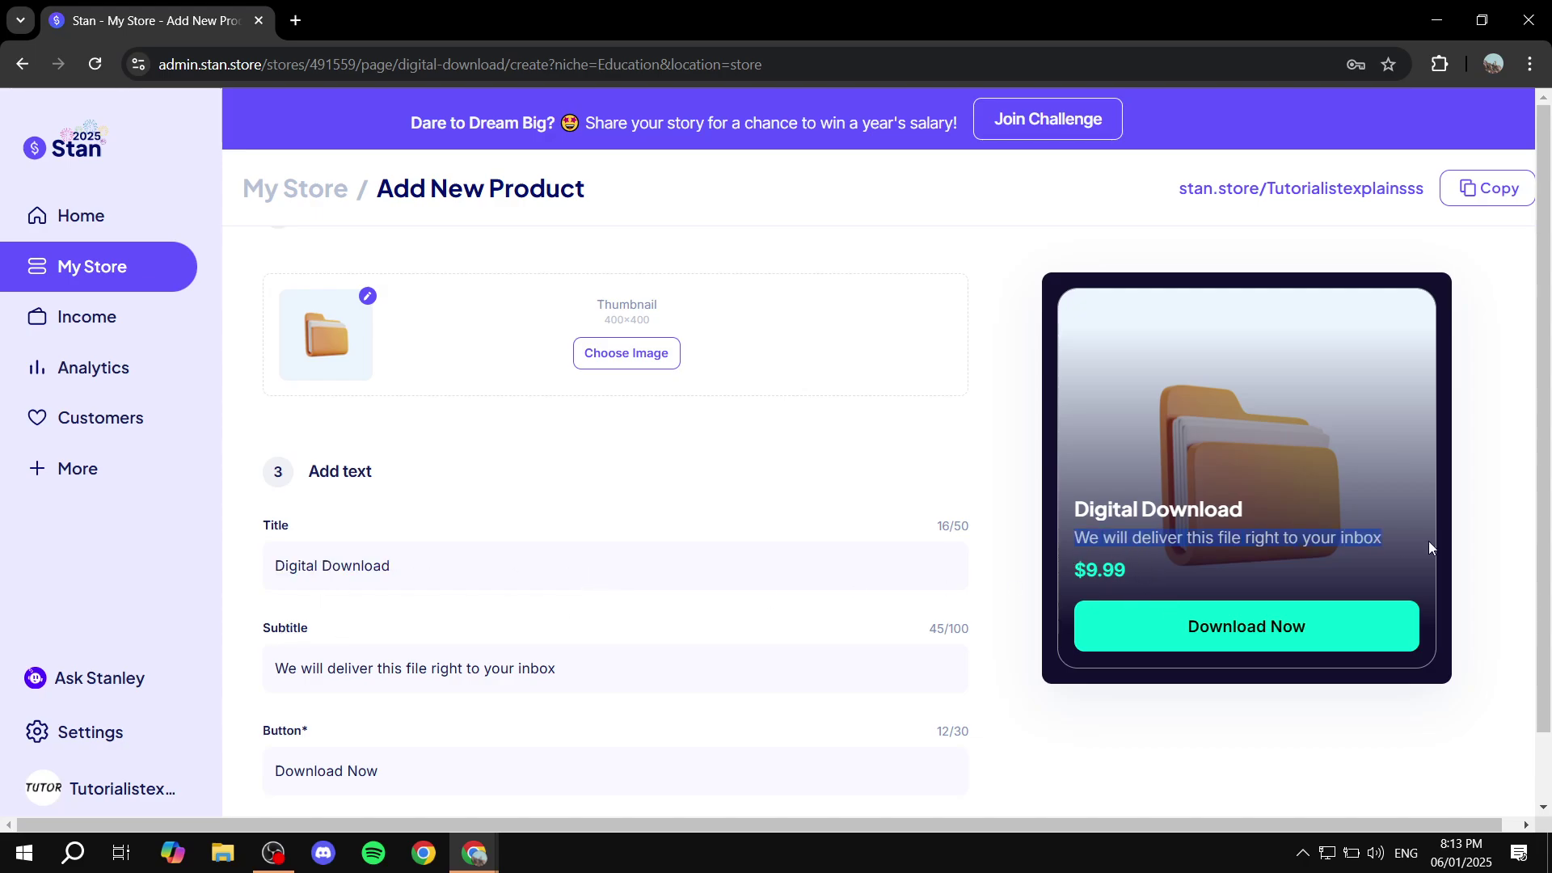
pyautogui.scroll(-1, 603, 646)
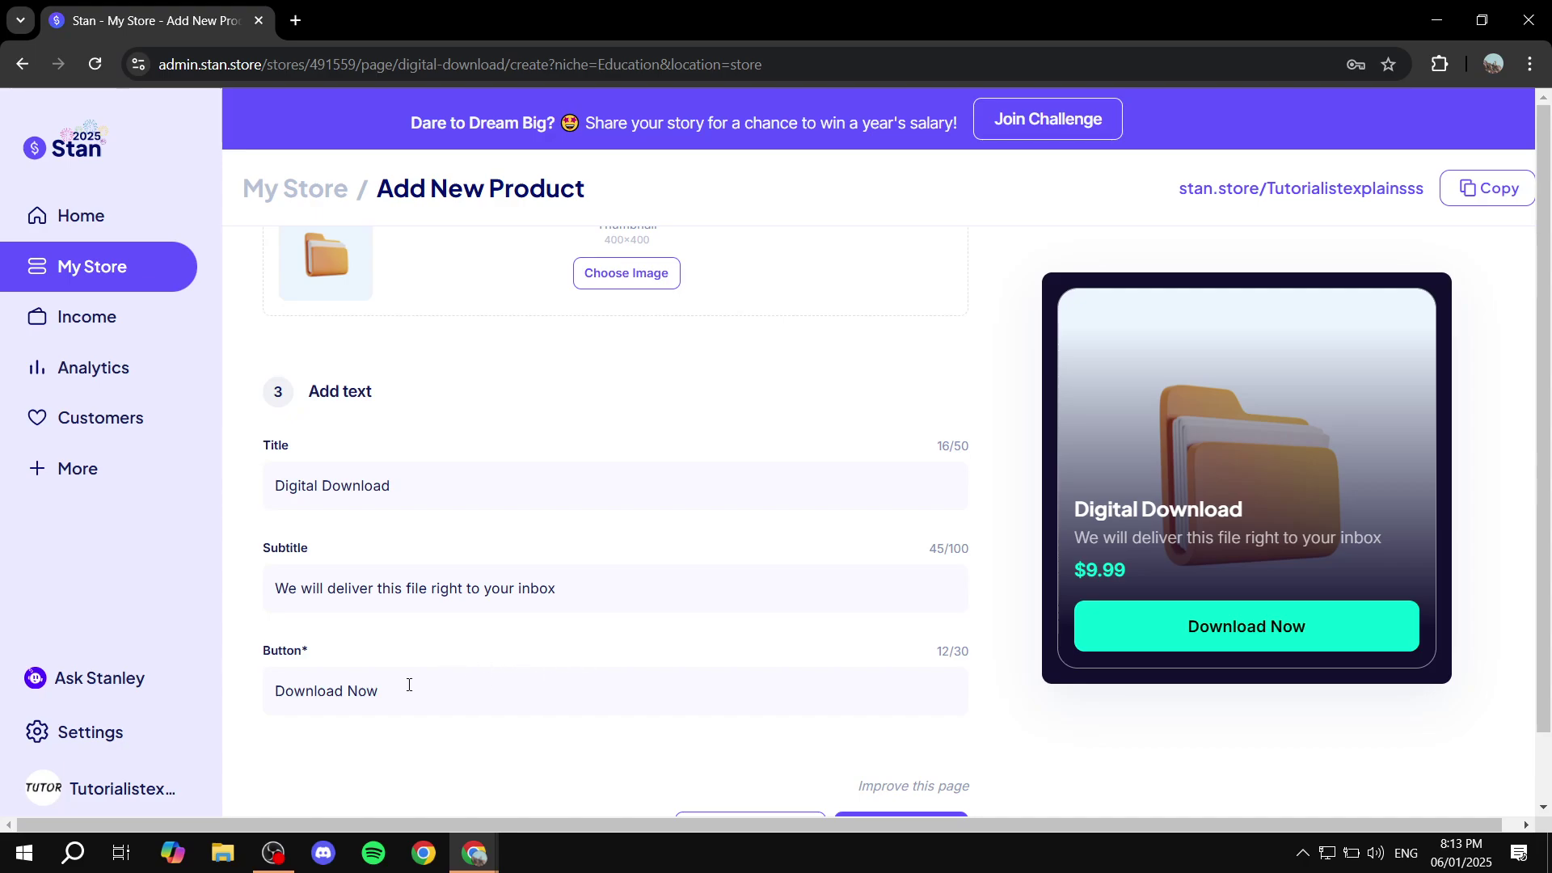
pyautogui.moveTo(259, 656); pyautogui.dragTo(128, 679)
pyautogui.click(369, 653)
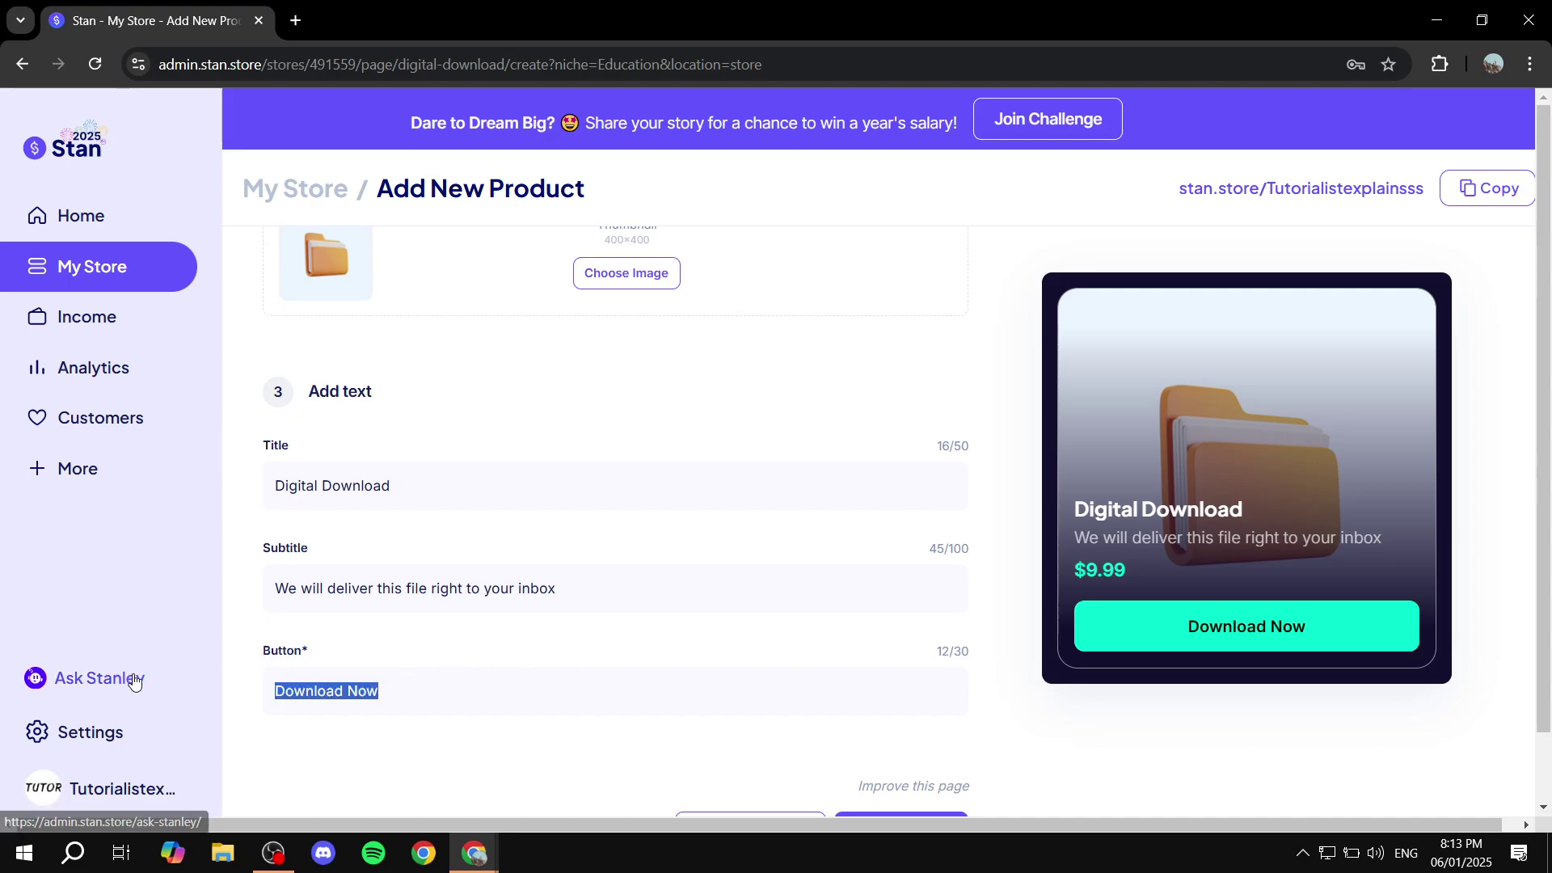
pyautogui.click(464, 733)
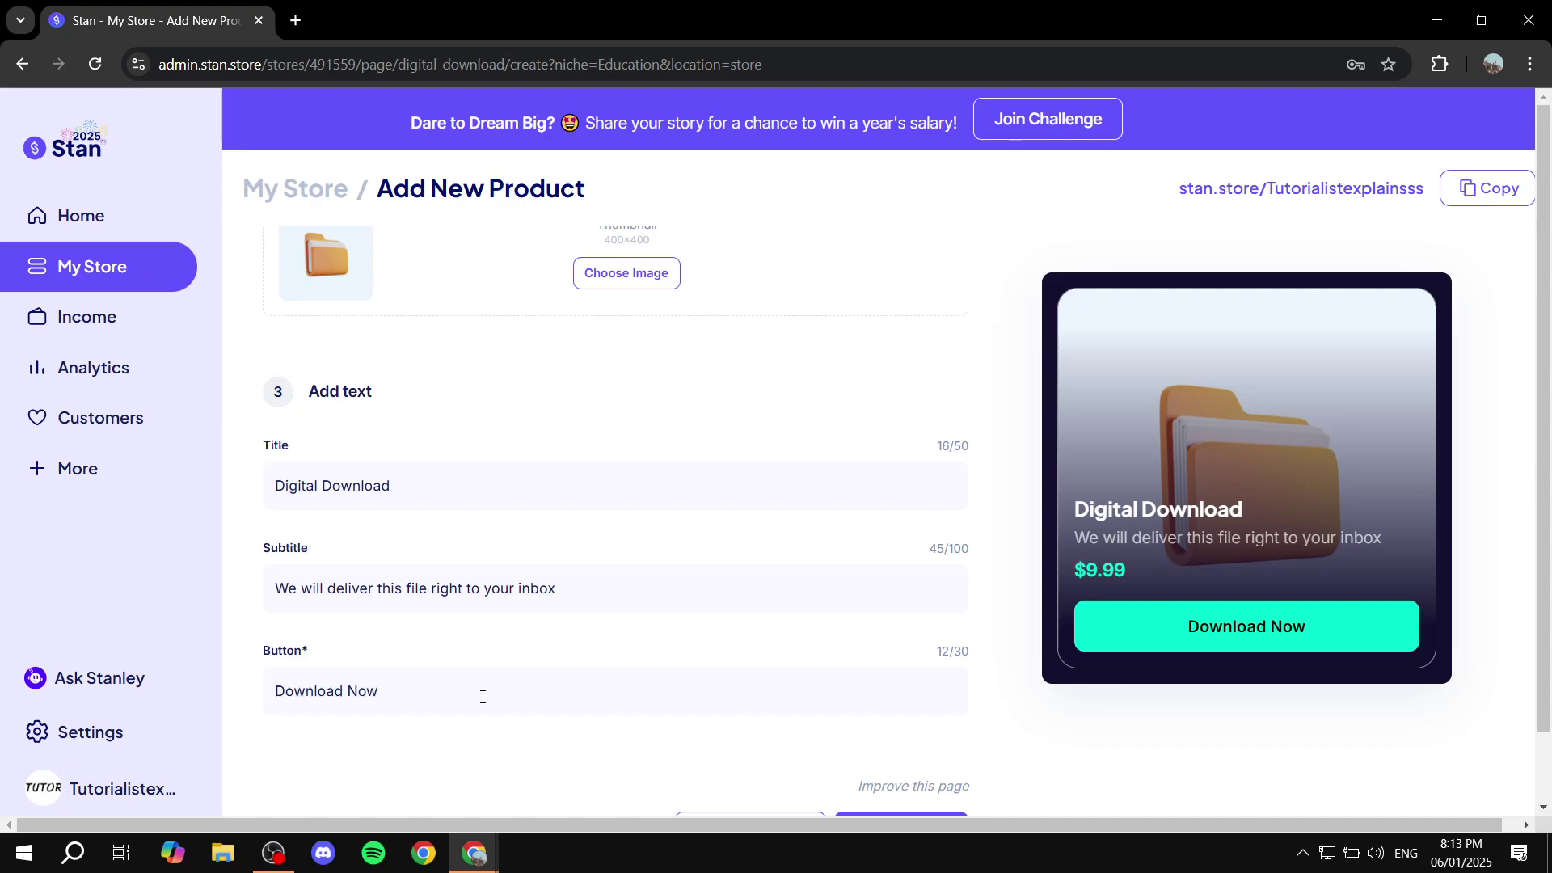
pyautogui.scroll(-1, 471, 701)
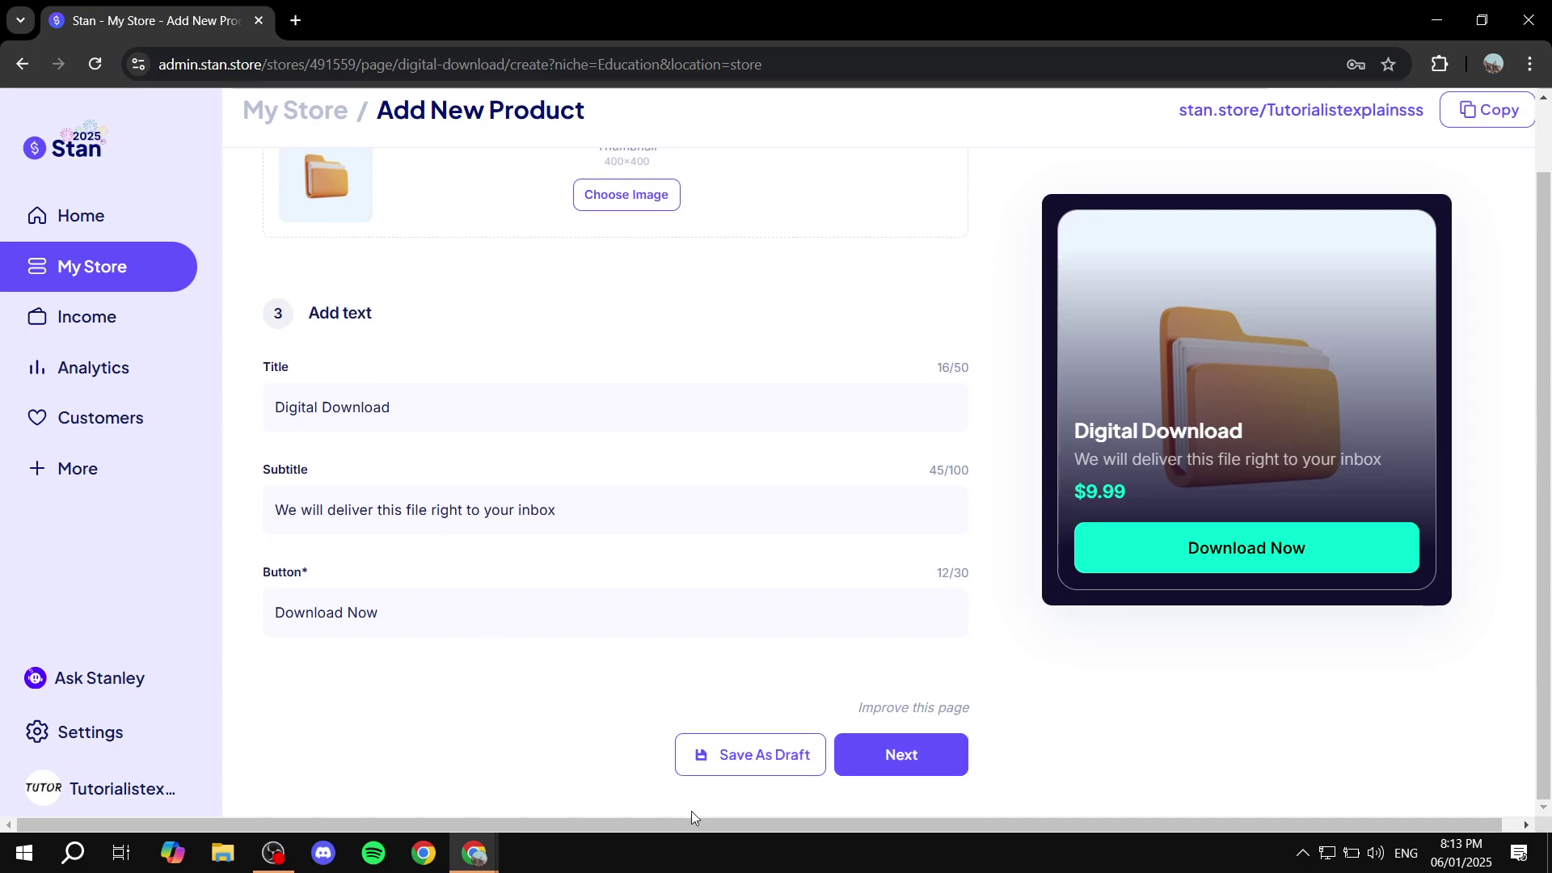
# Continue to the product's checkout page settings and examine the image, description, call-to-action, price and customer information sections.
pyautogui.click(901, 754)
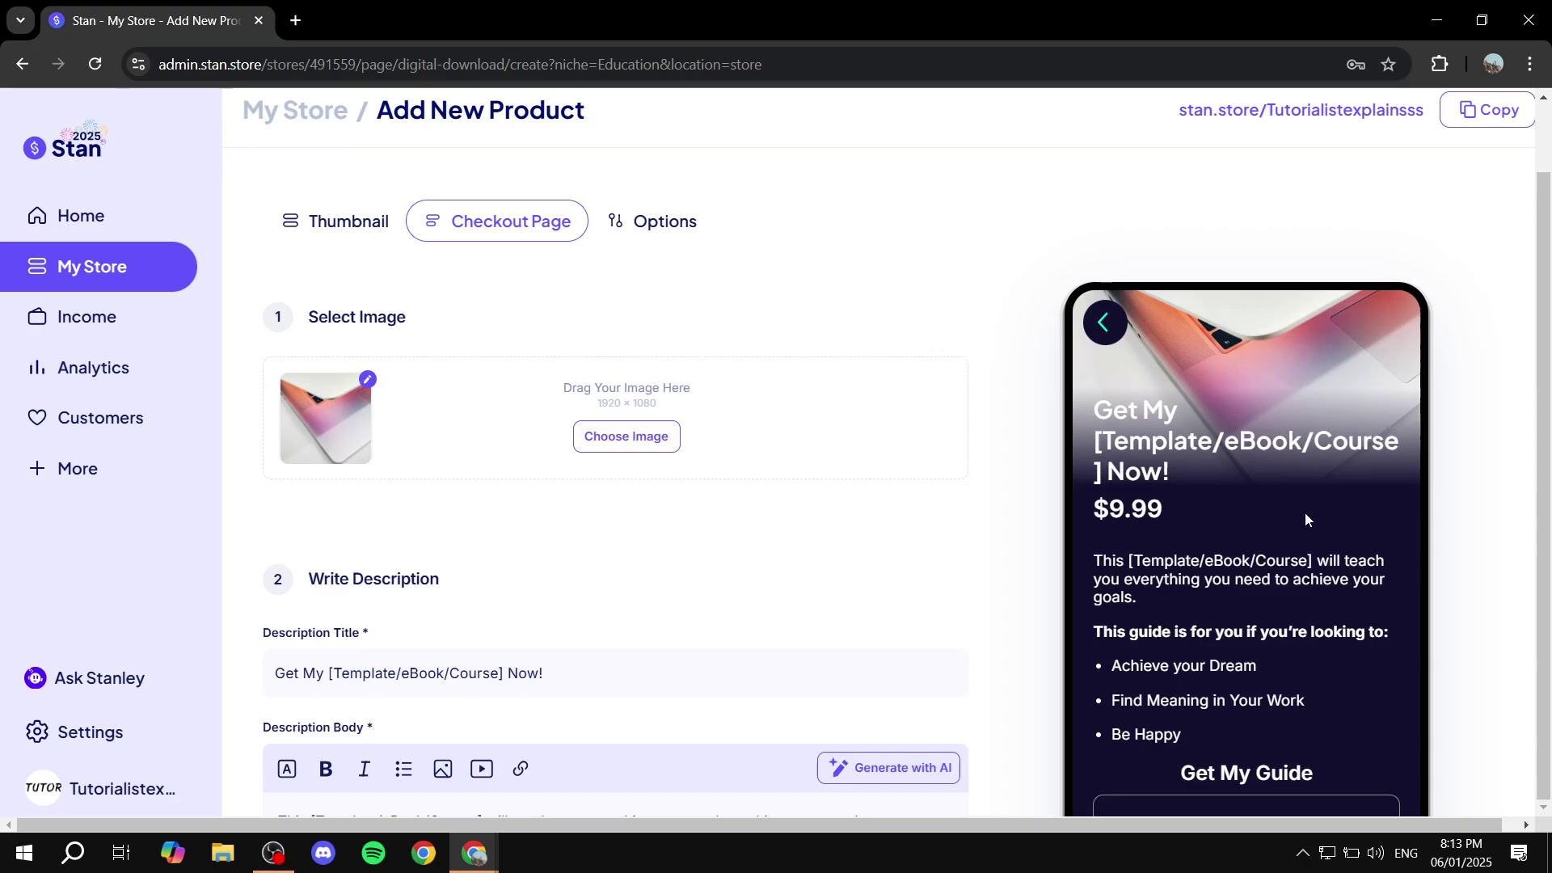
pyautogui.scroll(-4, 723, 566)
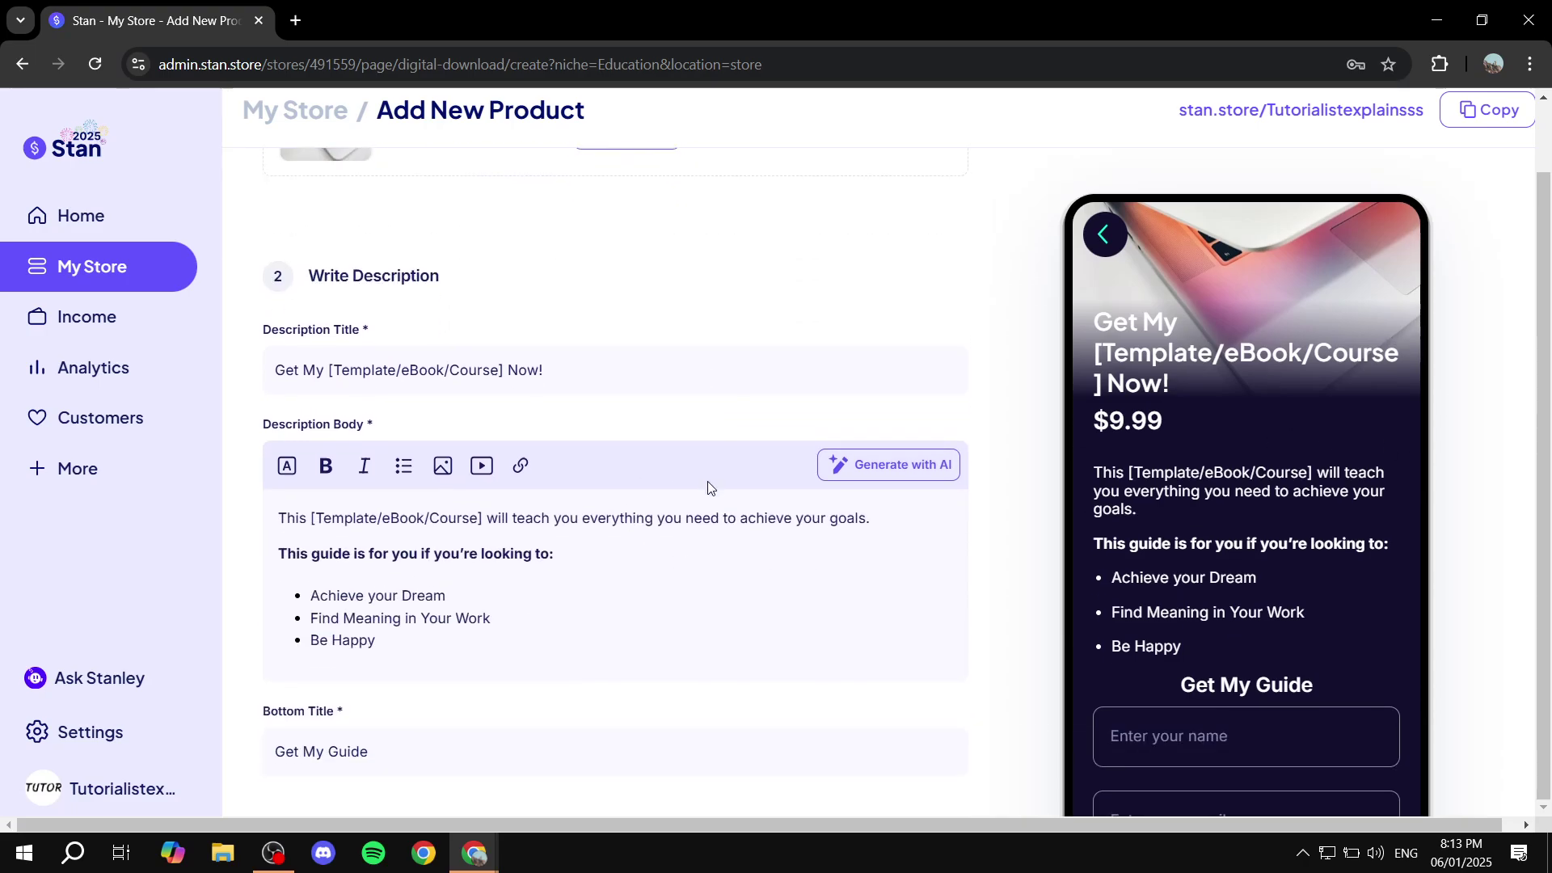
pyautogui.scroll(-5, 695, 501)
pyautogui.scroll(1, 565, 582)
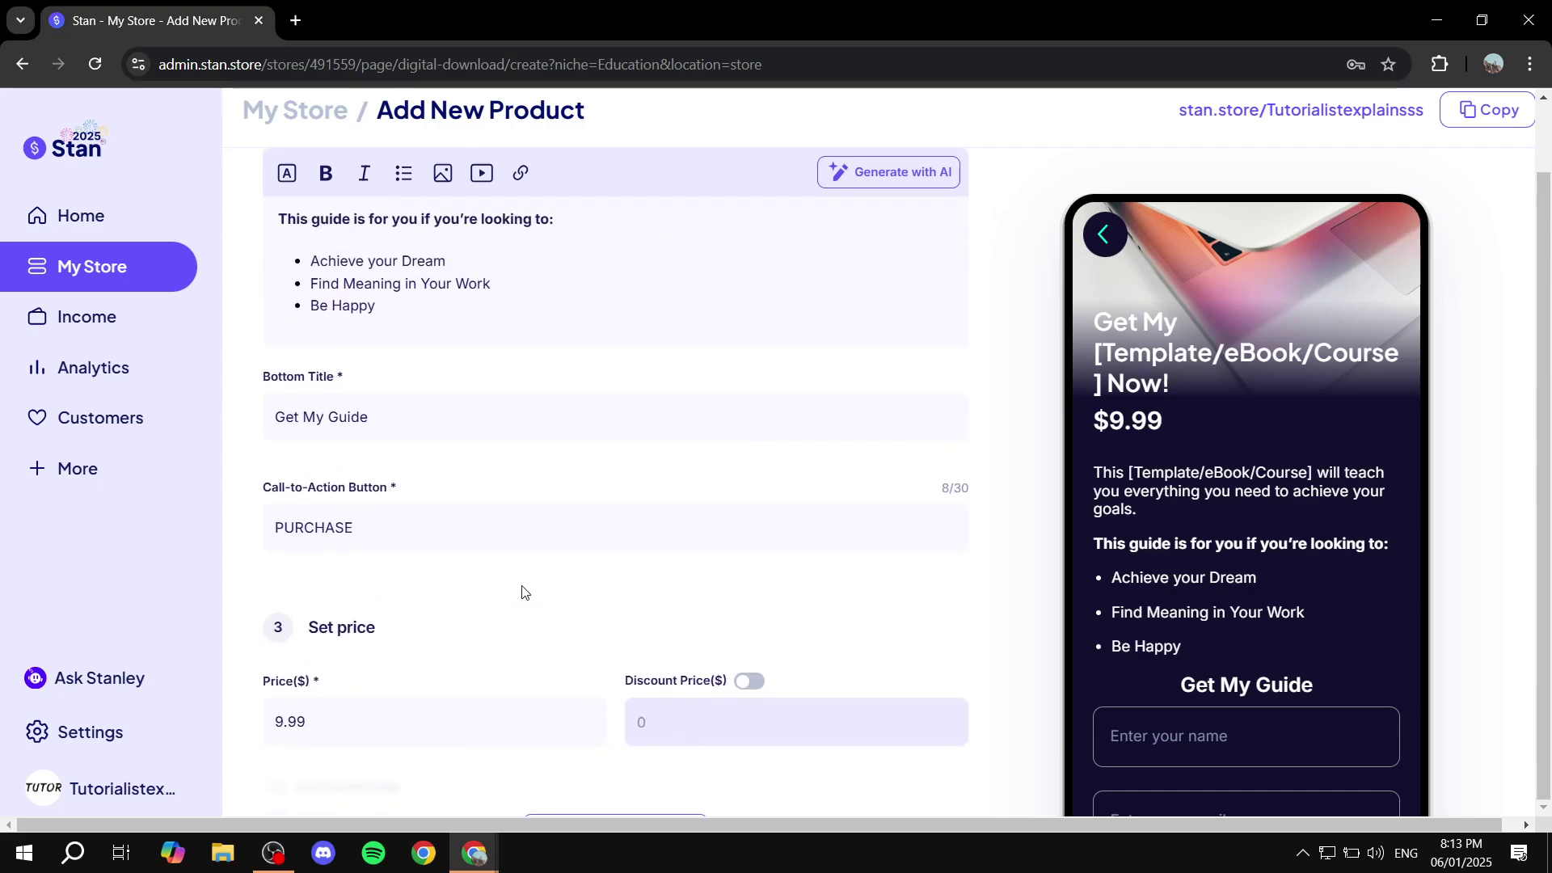
pyautogui.scroll(5, 442, 432)
pyautogui.scroll(3, 449, 485)
pyautogui.scroll(-5, 415, 381)
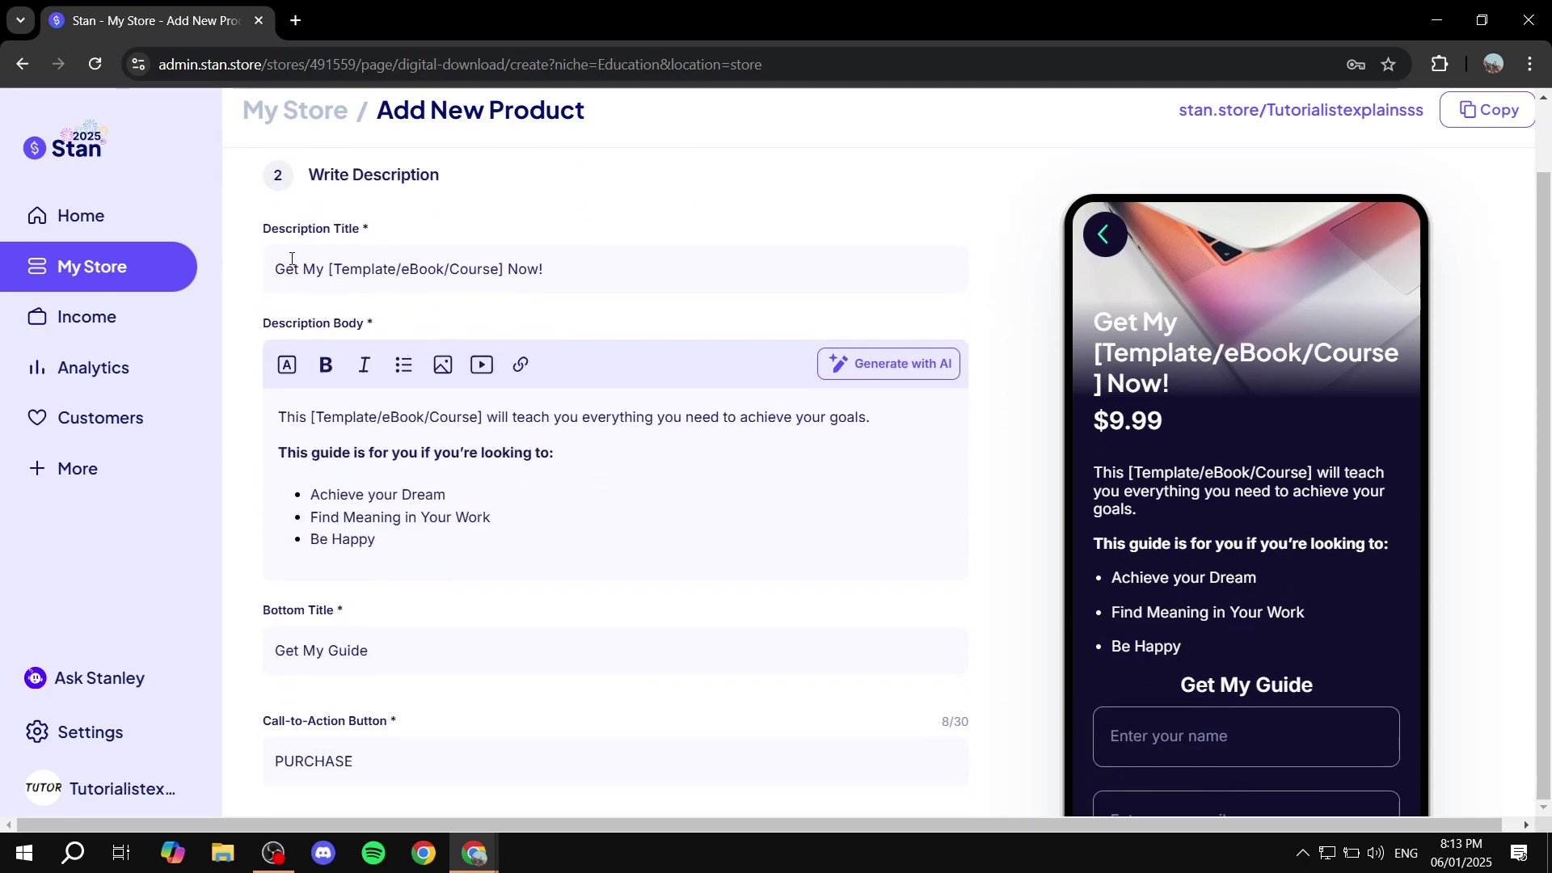
pyautogui.scroll(-3, 517, 392)
pyautogui.scroll(2, 439, 315)
pyautogui.scroll(-2, 321, 424)
pyautogui.scroll(-1, 305, 426)
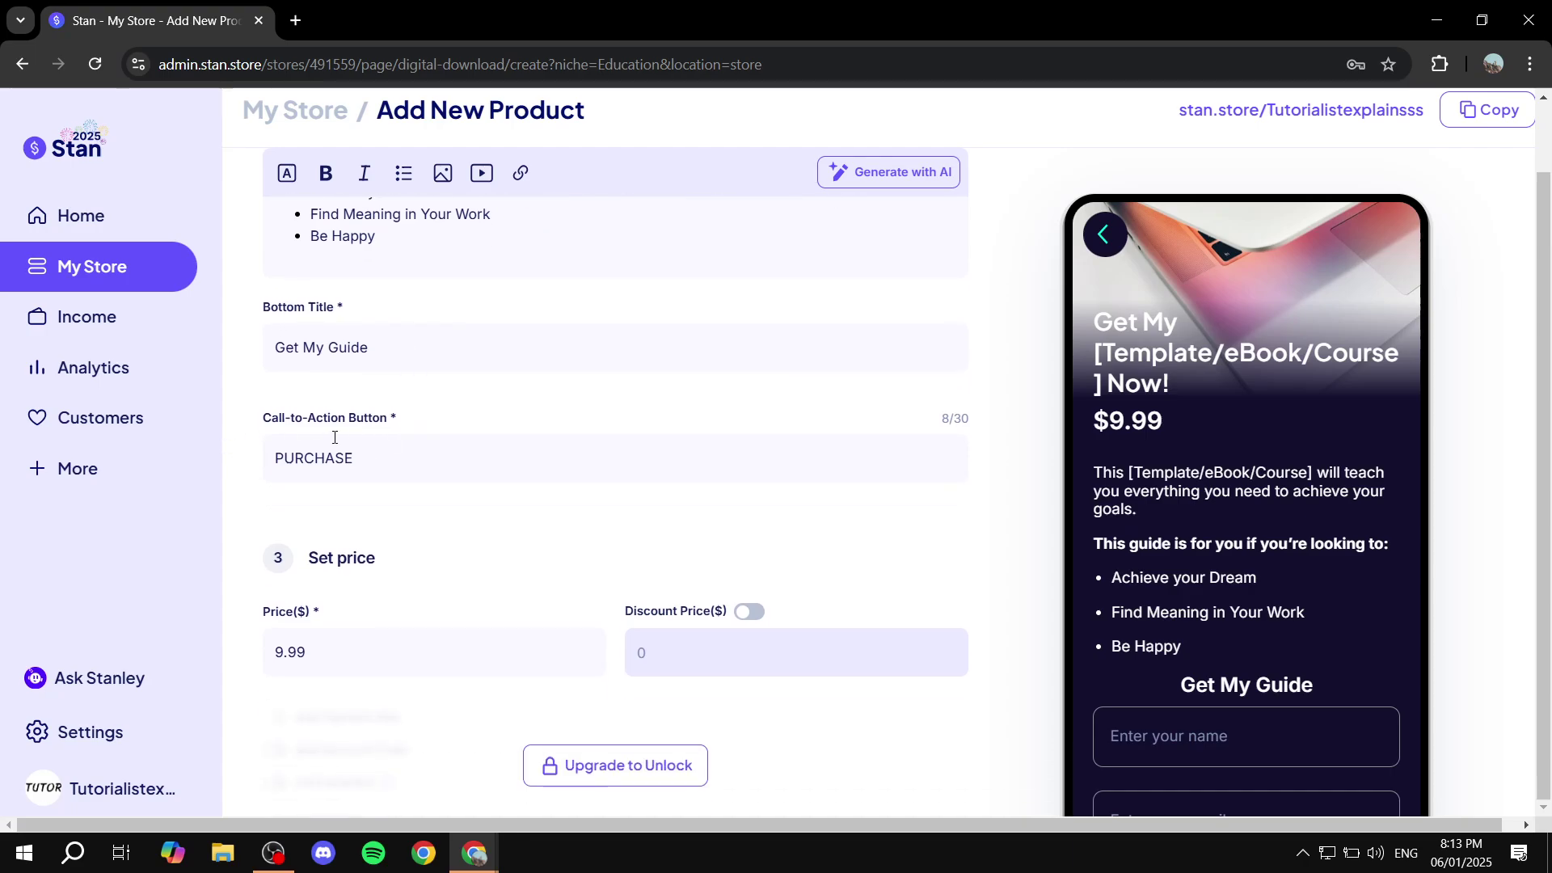
pyautogui.scroll(-6, 1258, 535)
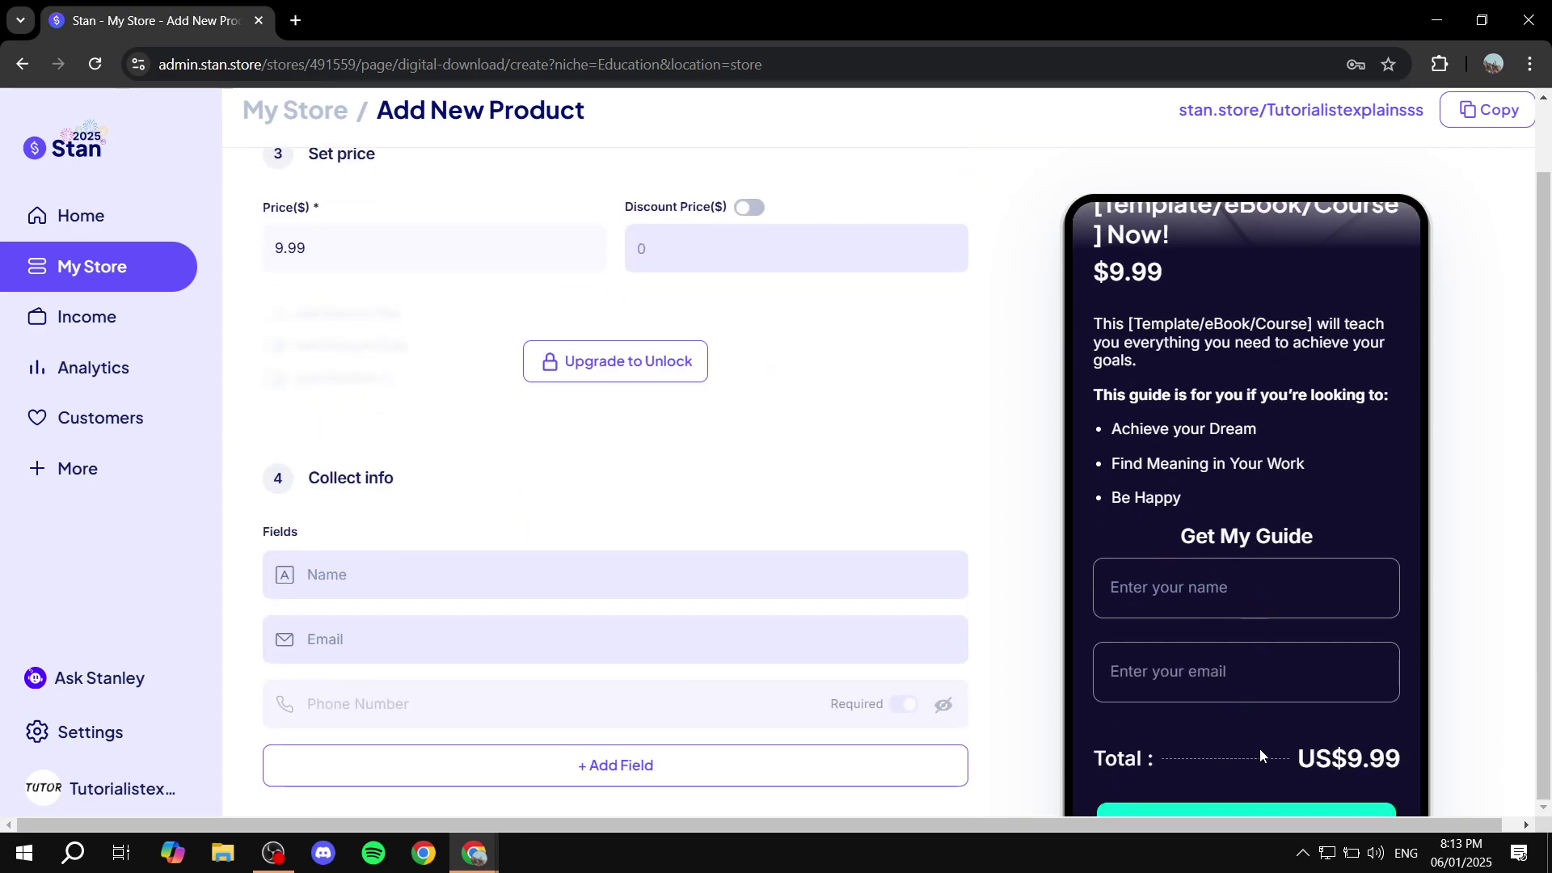
pyautogui.scroll(3, 609, 537)
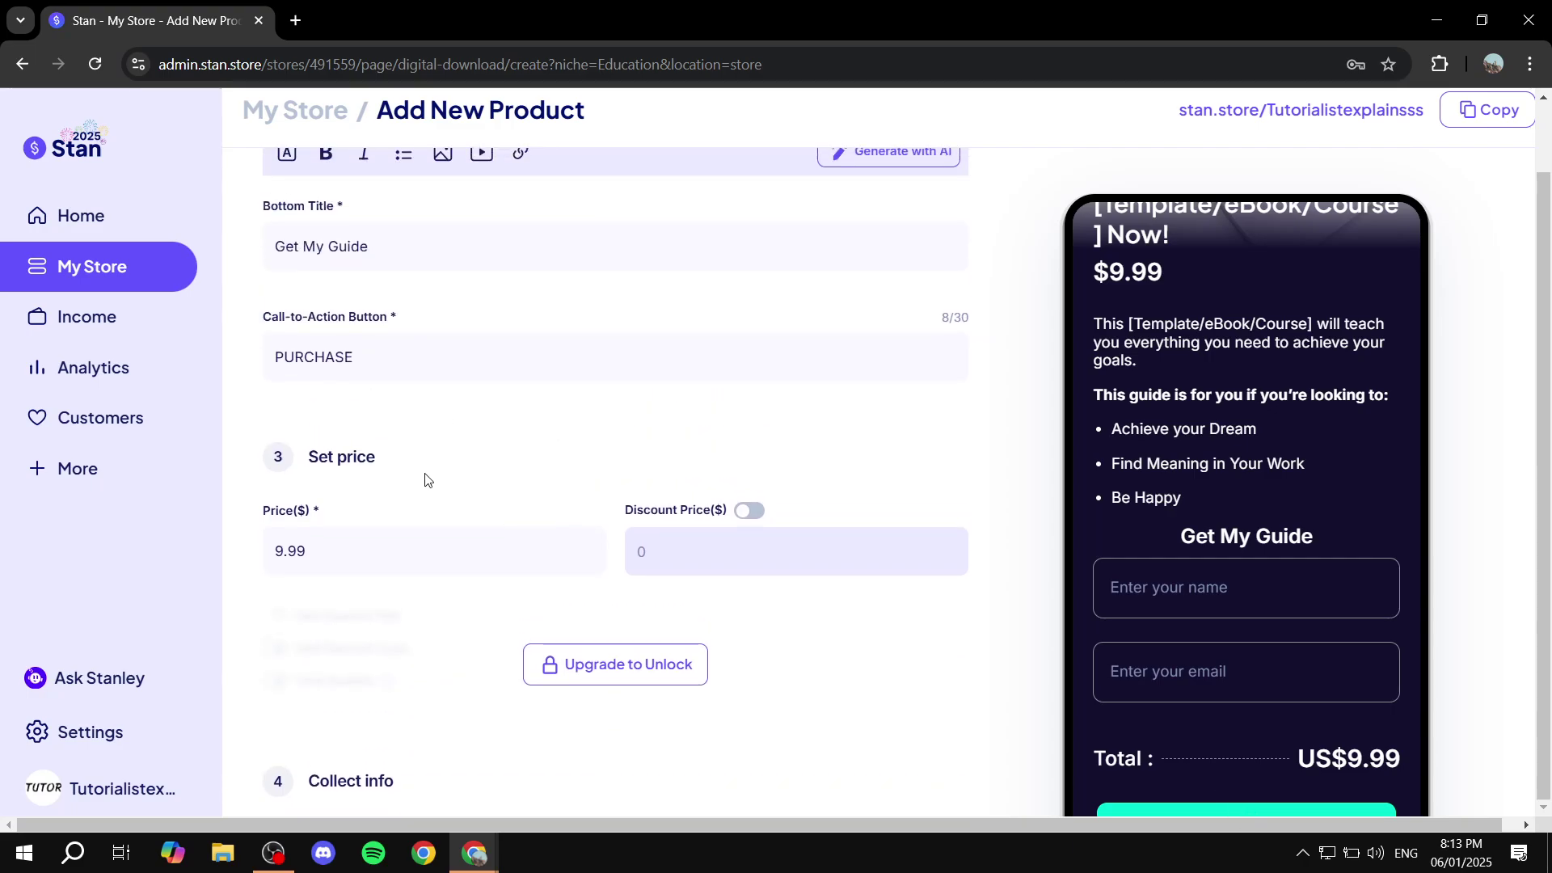
pyautogui.scroll(4, 568, 609)
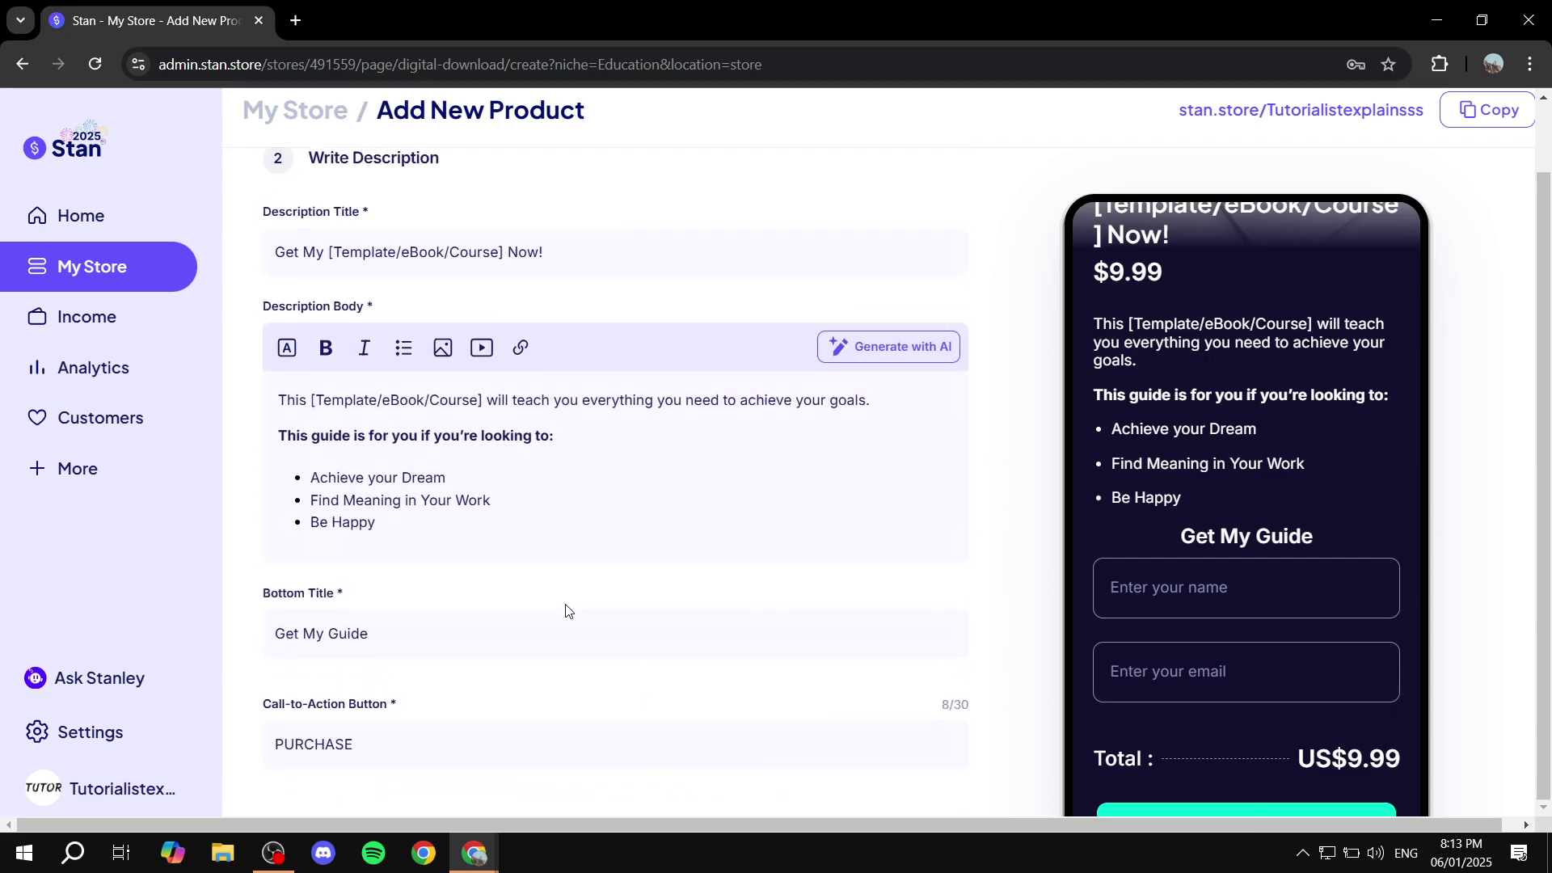
# Set the product's price to $10, and switch the discount price on and back off.
pyautogui.scroll(-3, 401, 612)
pyautogui.scroll(-1, 462, 660)
pyautogui.moveTo(418, 551); pyautogui.dragTo(71, 550)
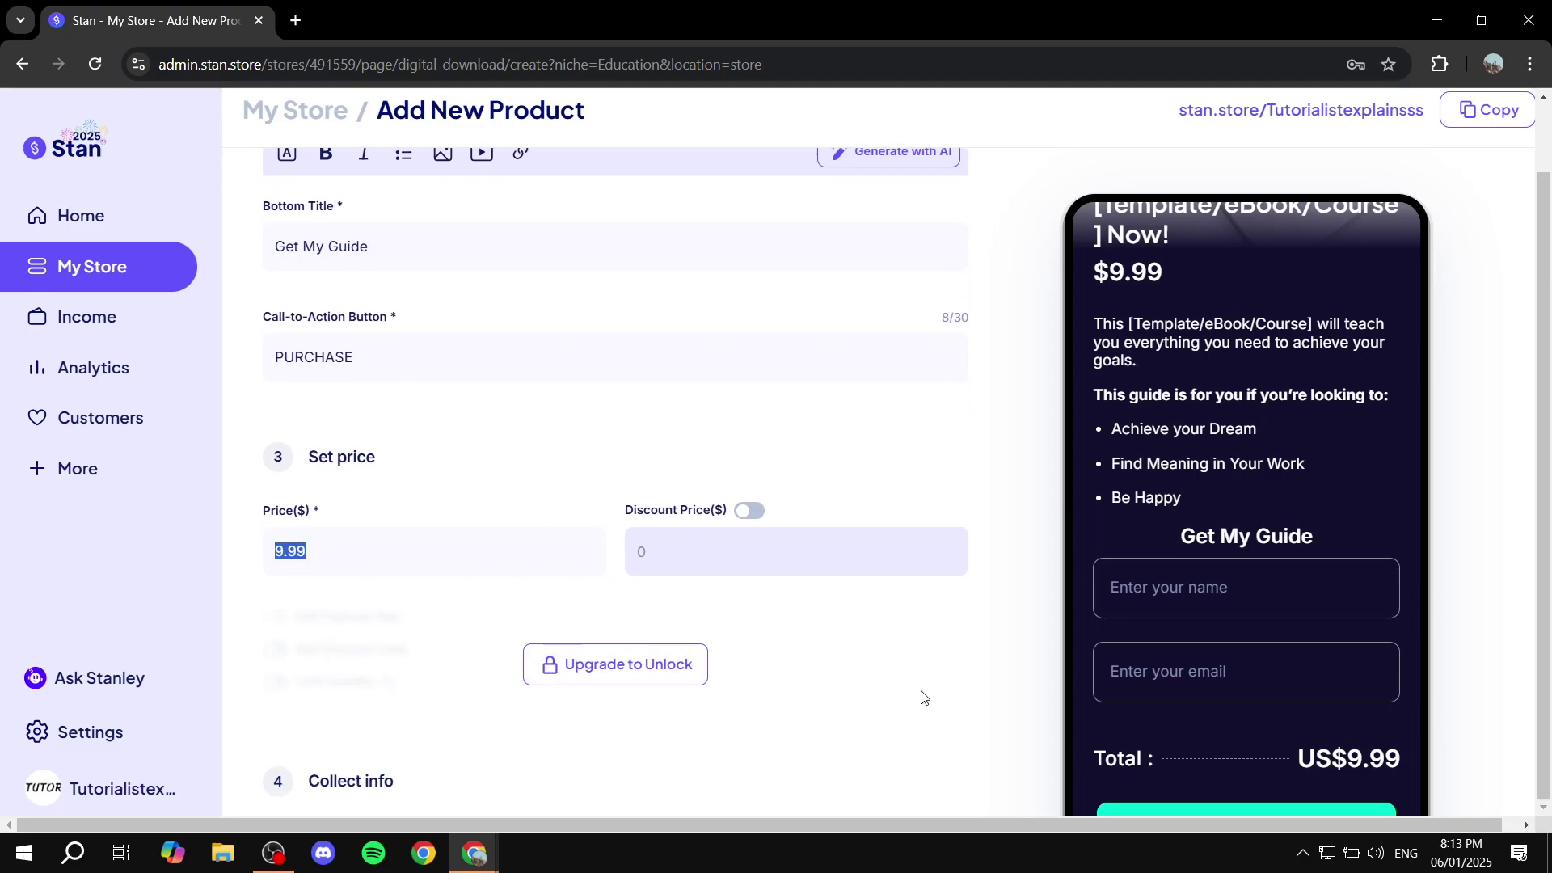
pyautogui.write('10')
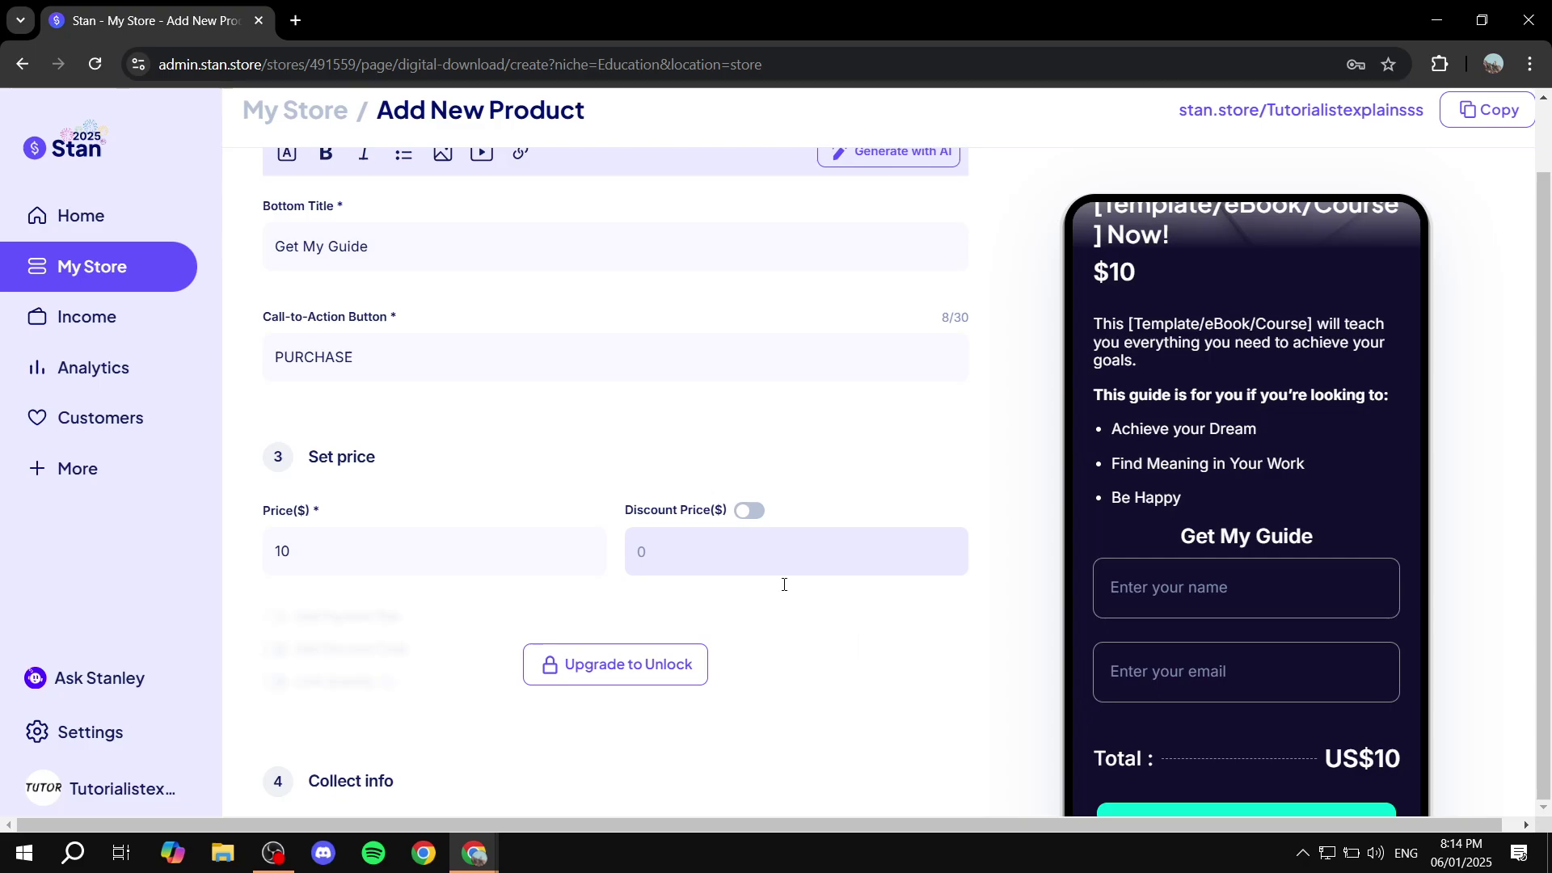
pyautogui.click(748, 519)
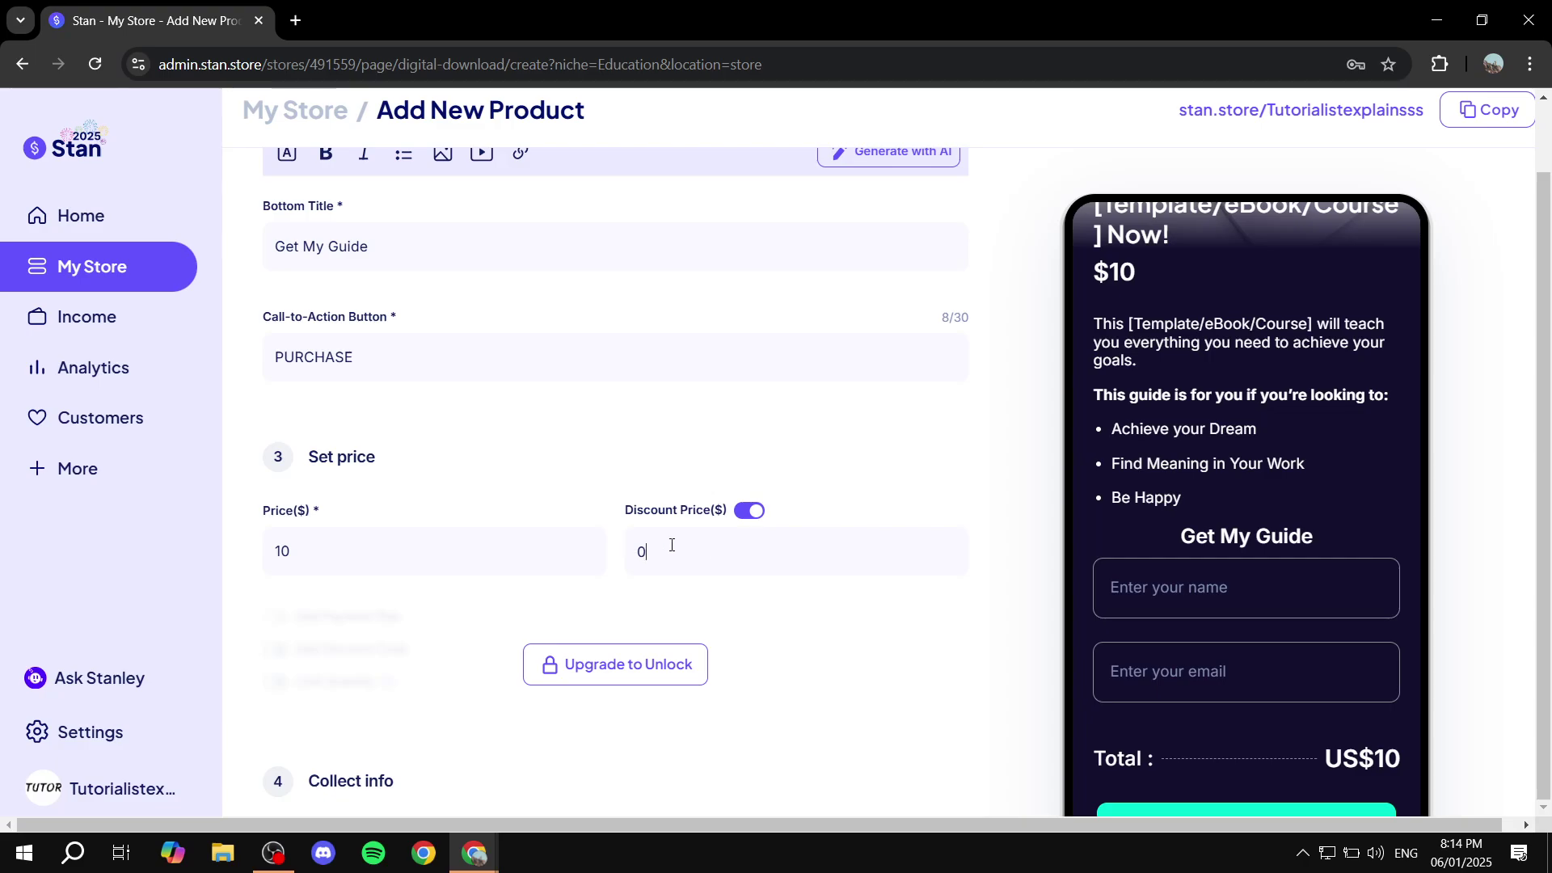
pyautogui.click(750, 510)
# Examine the customer information fields and the section for uploading the digital product's file.
pyautogui.scroll(-4, 838, 593)
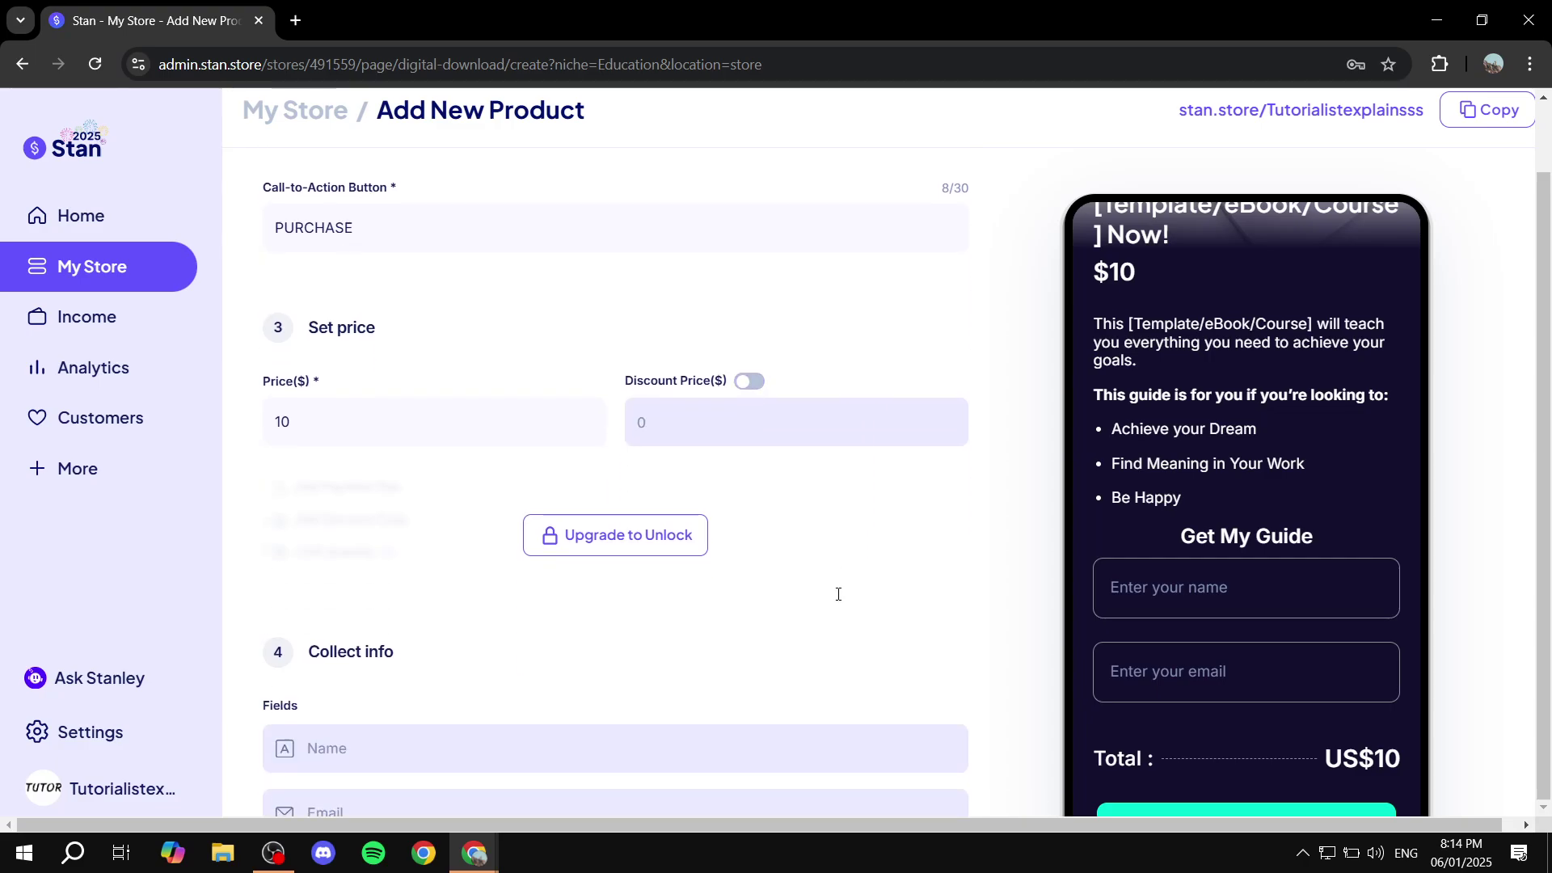
pyautogui.scroll(-2, 801, 579)
pyautogui.scroll(2, 731, 437)
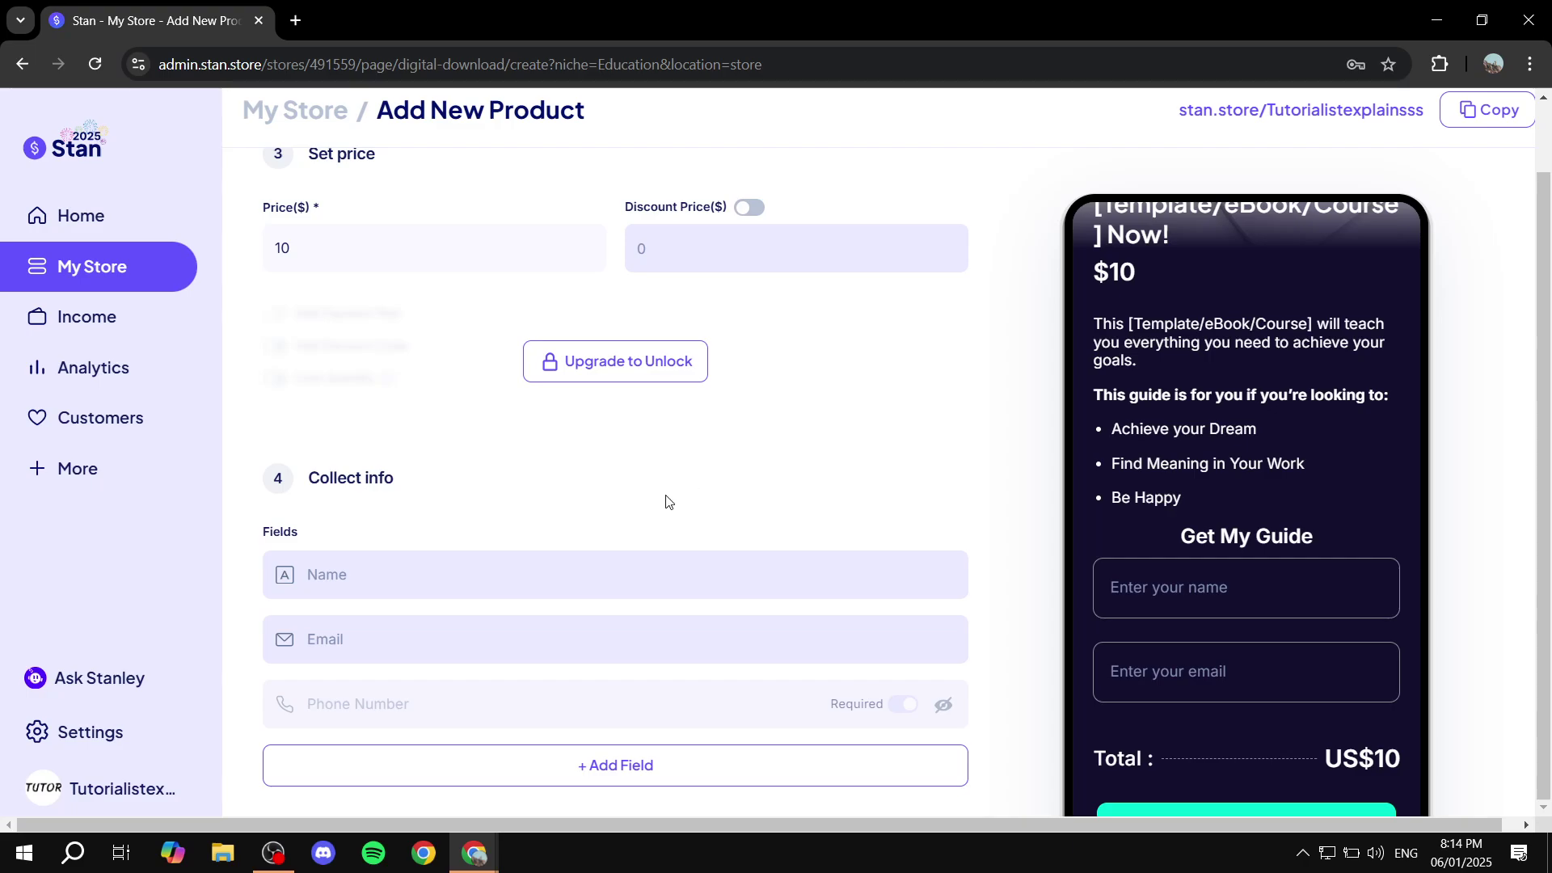
pyautogui.scroll(-2, 565, 526)
pyautogui.scroll(-3, 598, 615)
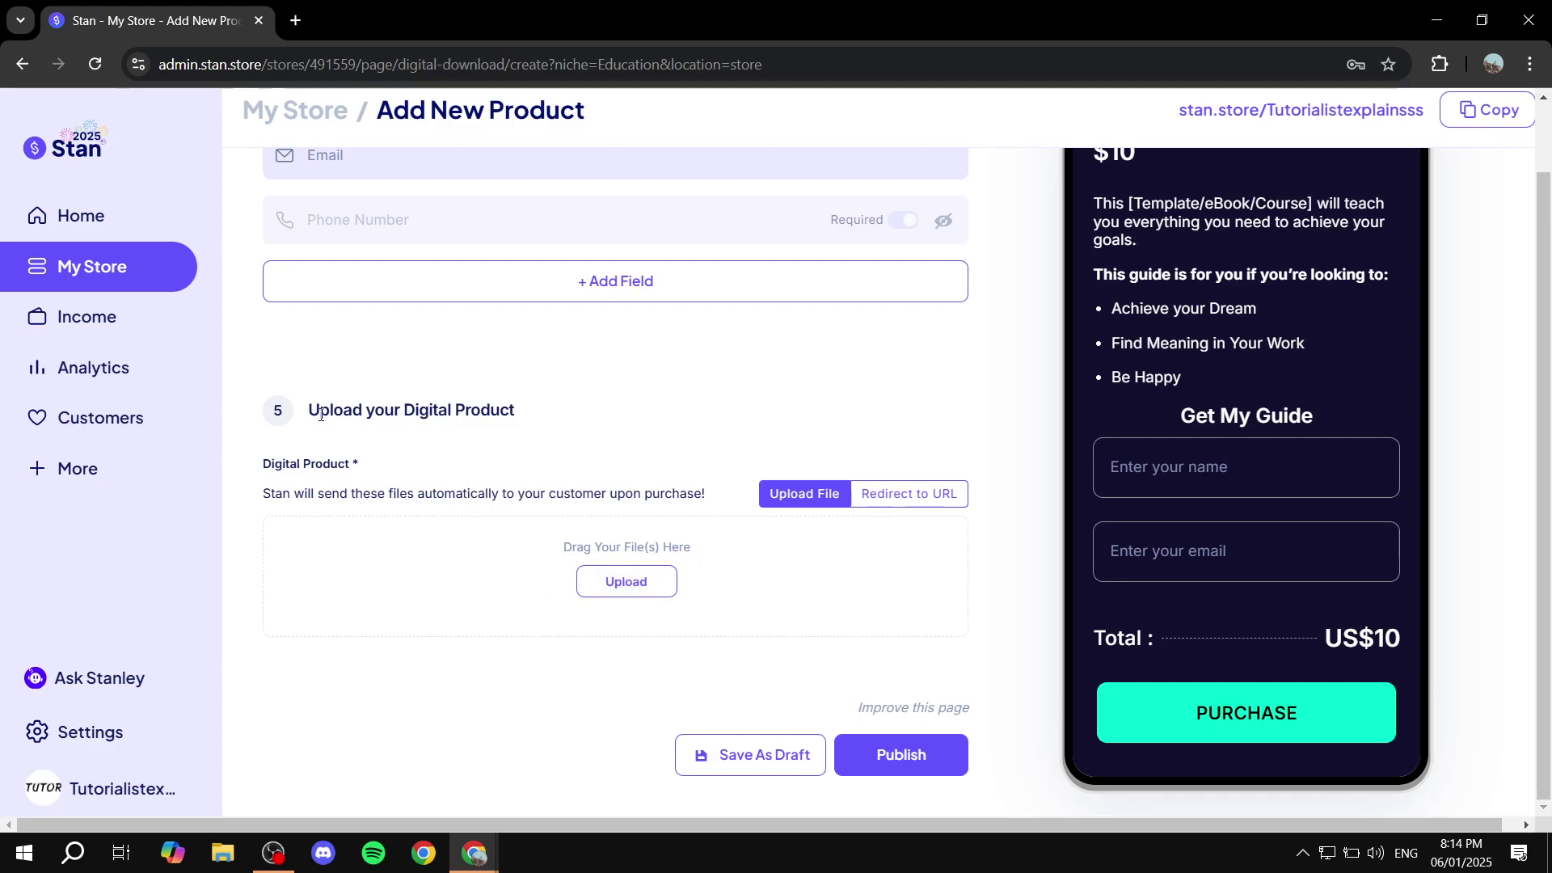
pyautogui.moveTo(320, 417); pyautogui.dragTo(543, 418)
pyautogui.click(871, 588)
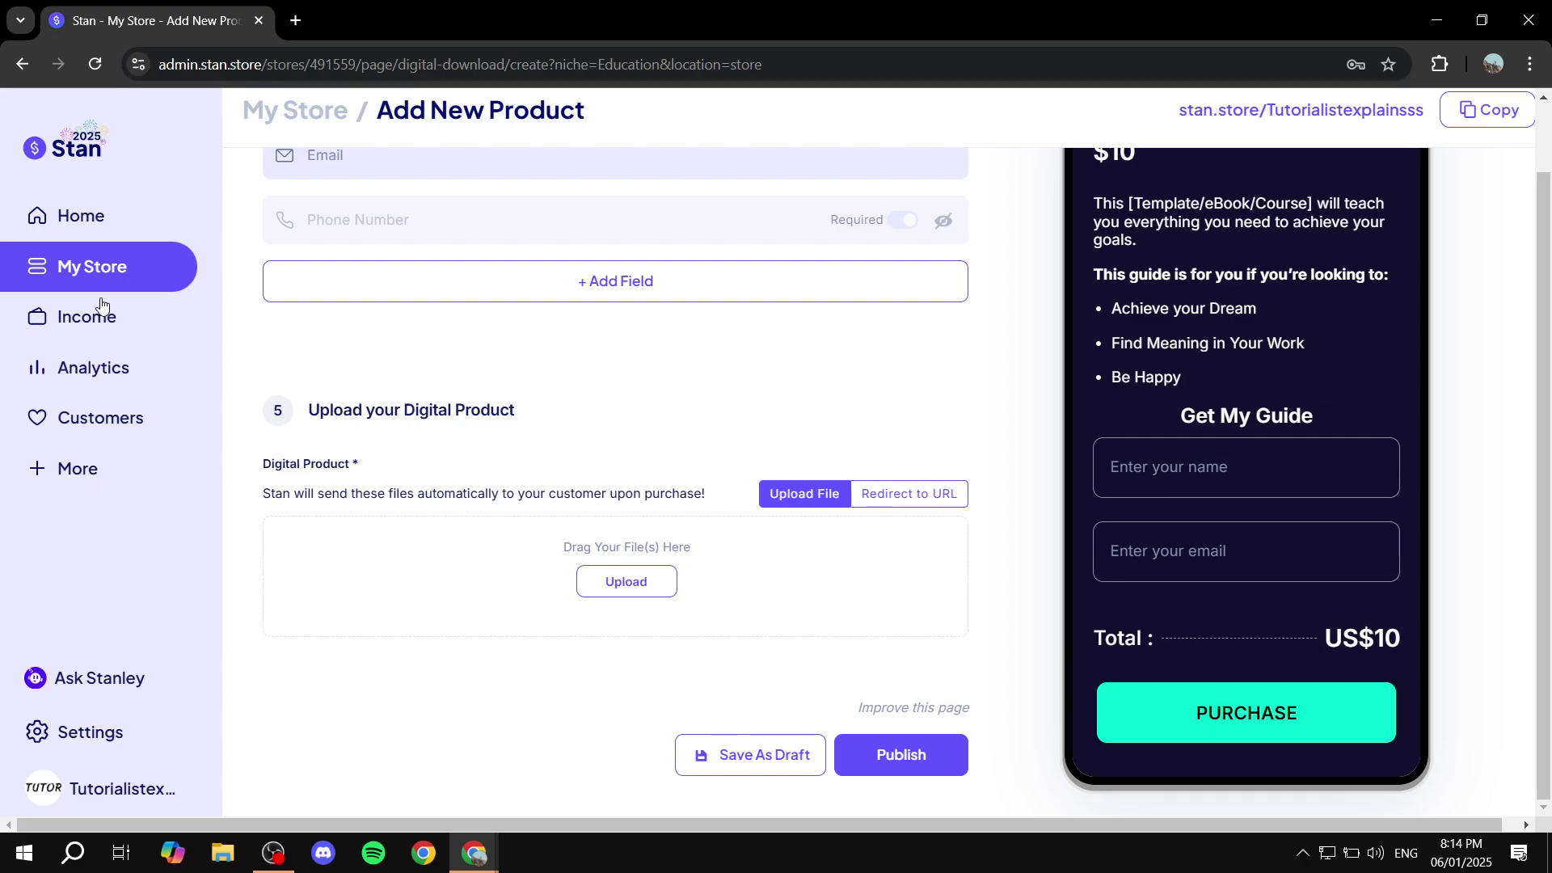
# Leave the product form without saving or publishing, and return to the My Store page by way of Home.
pyautogui.click(79, 228)
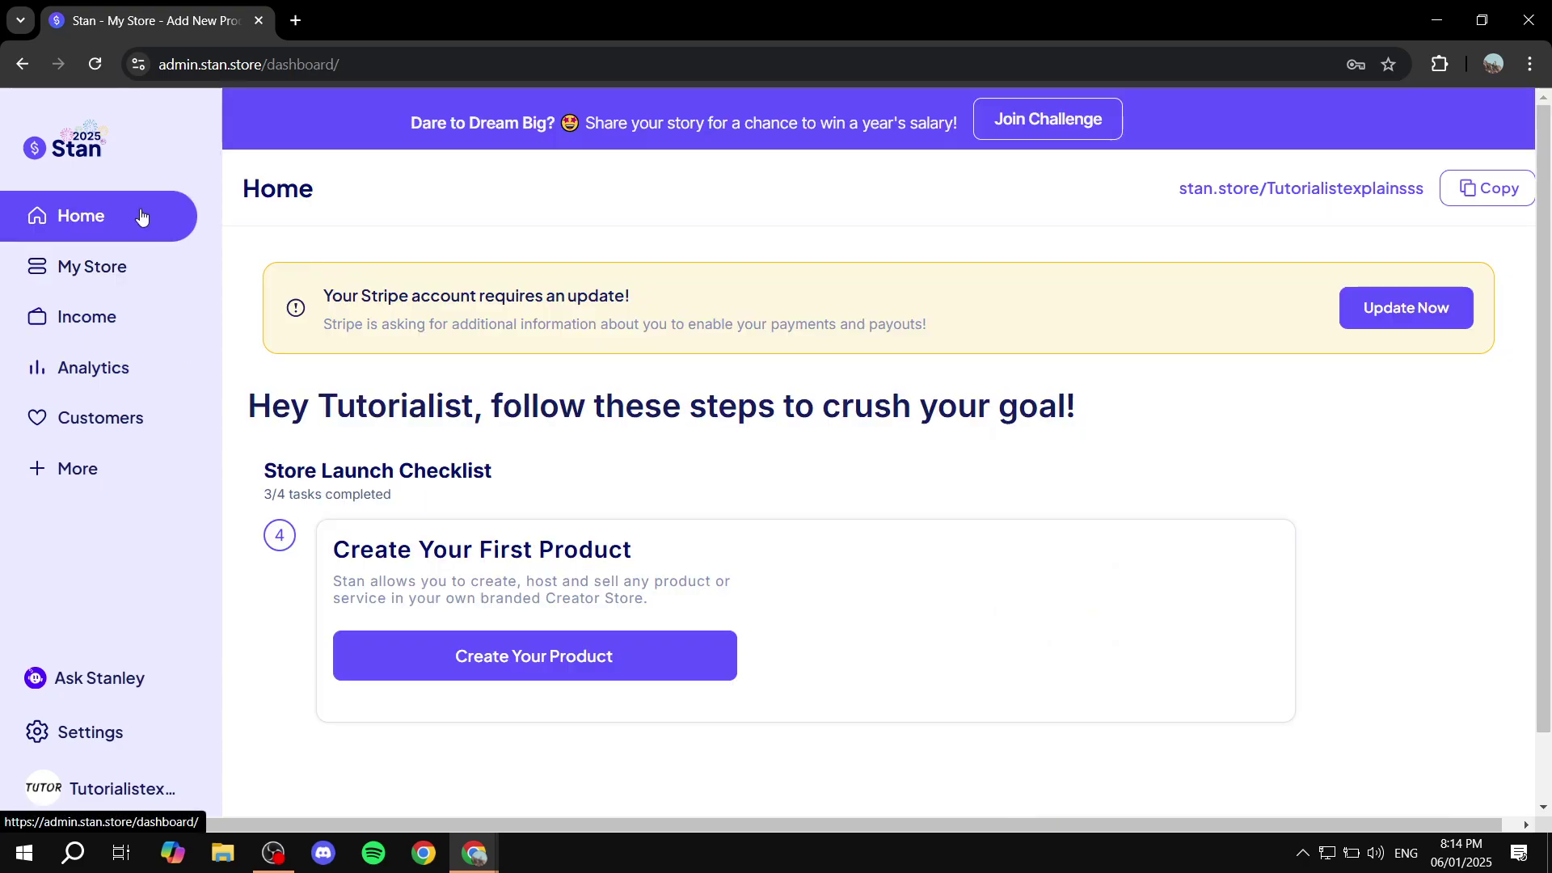
pyautogui.click(133, 267)
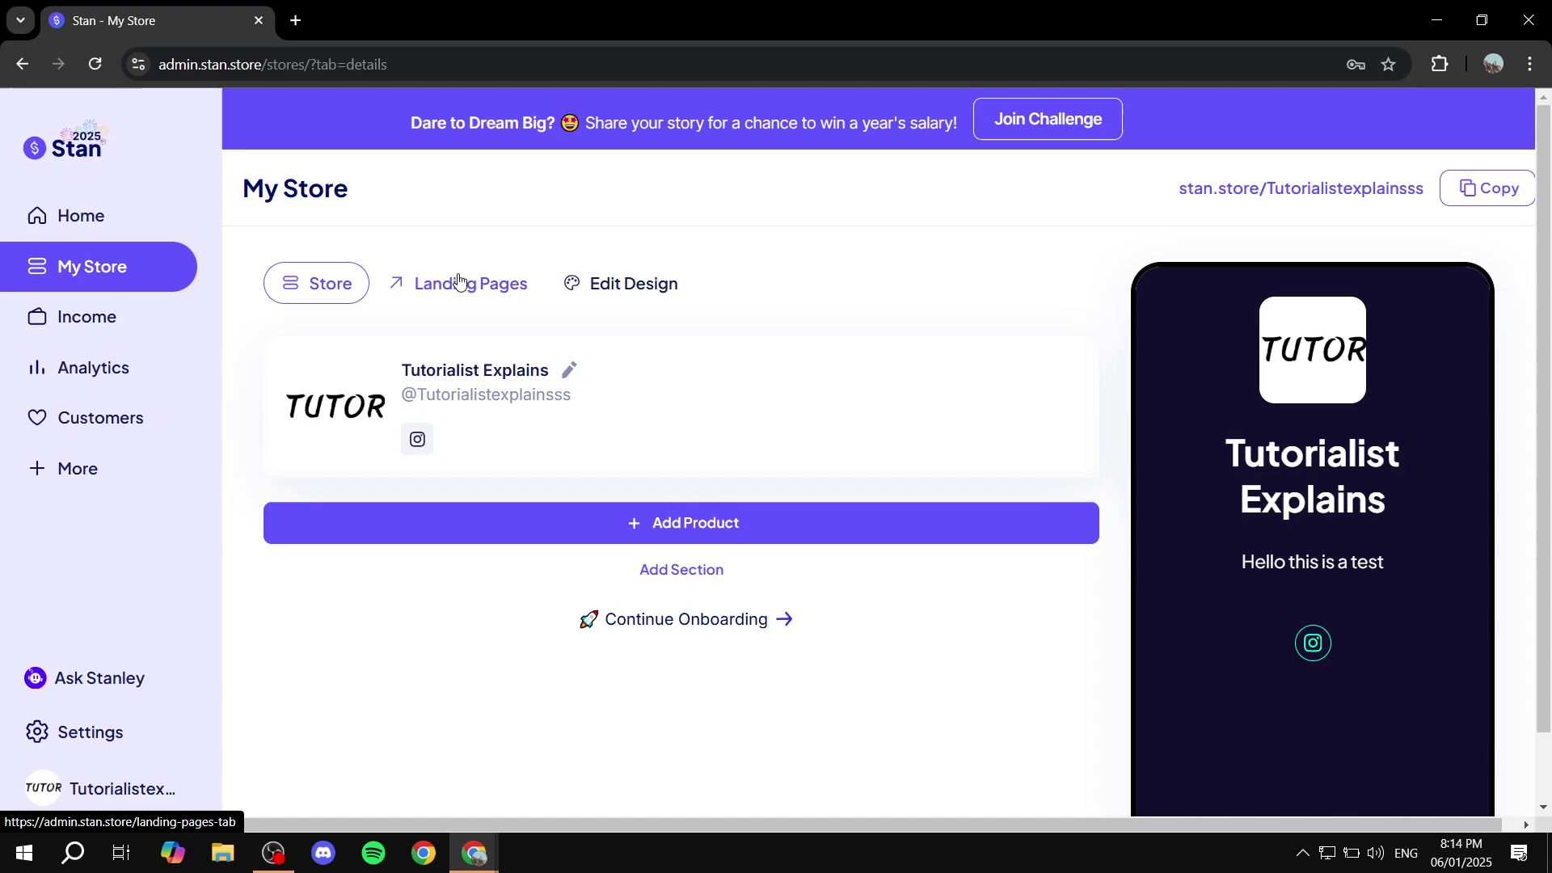